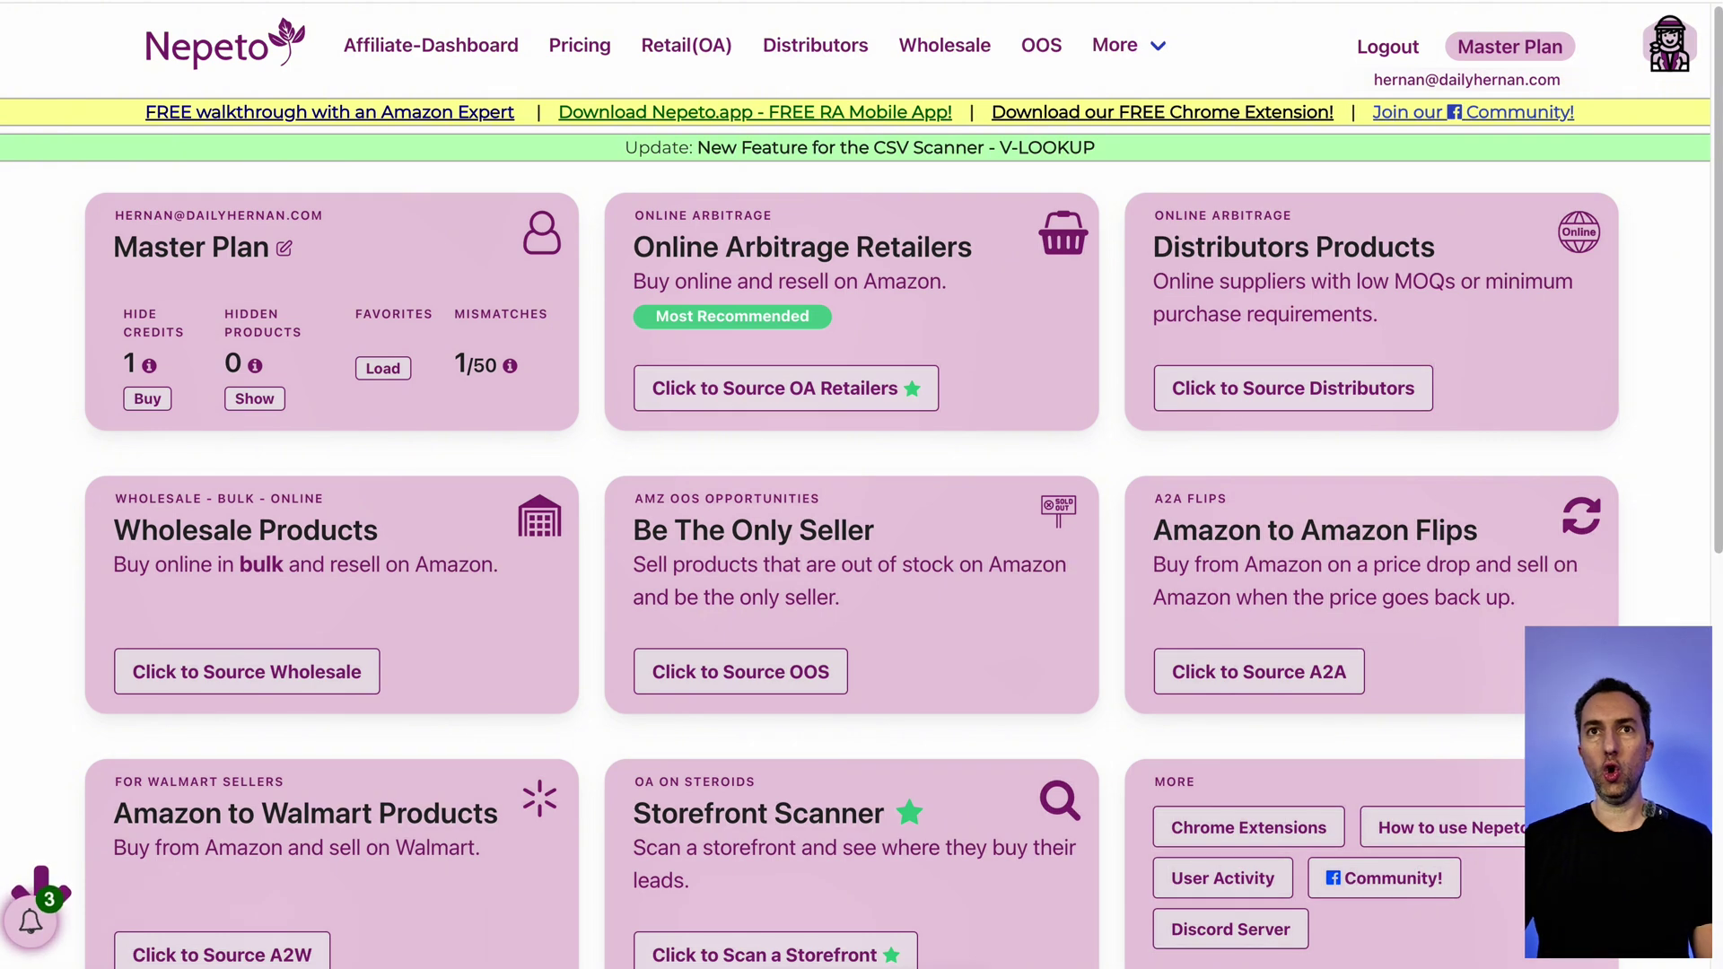
Open the OA retailer leads and filter them to a Top BSR of 3%
left_click(807, 388)
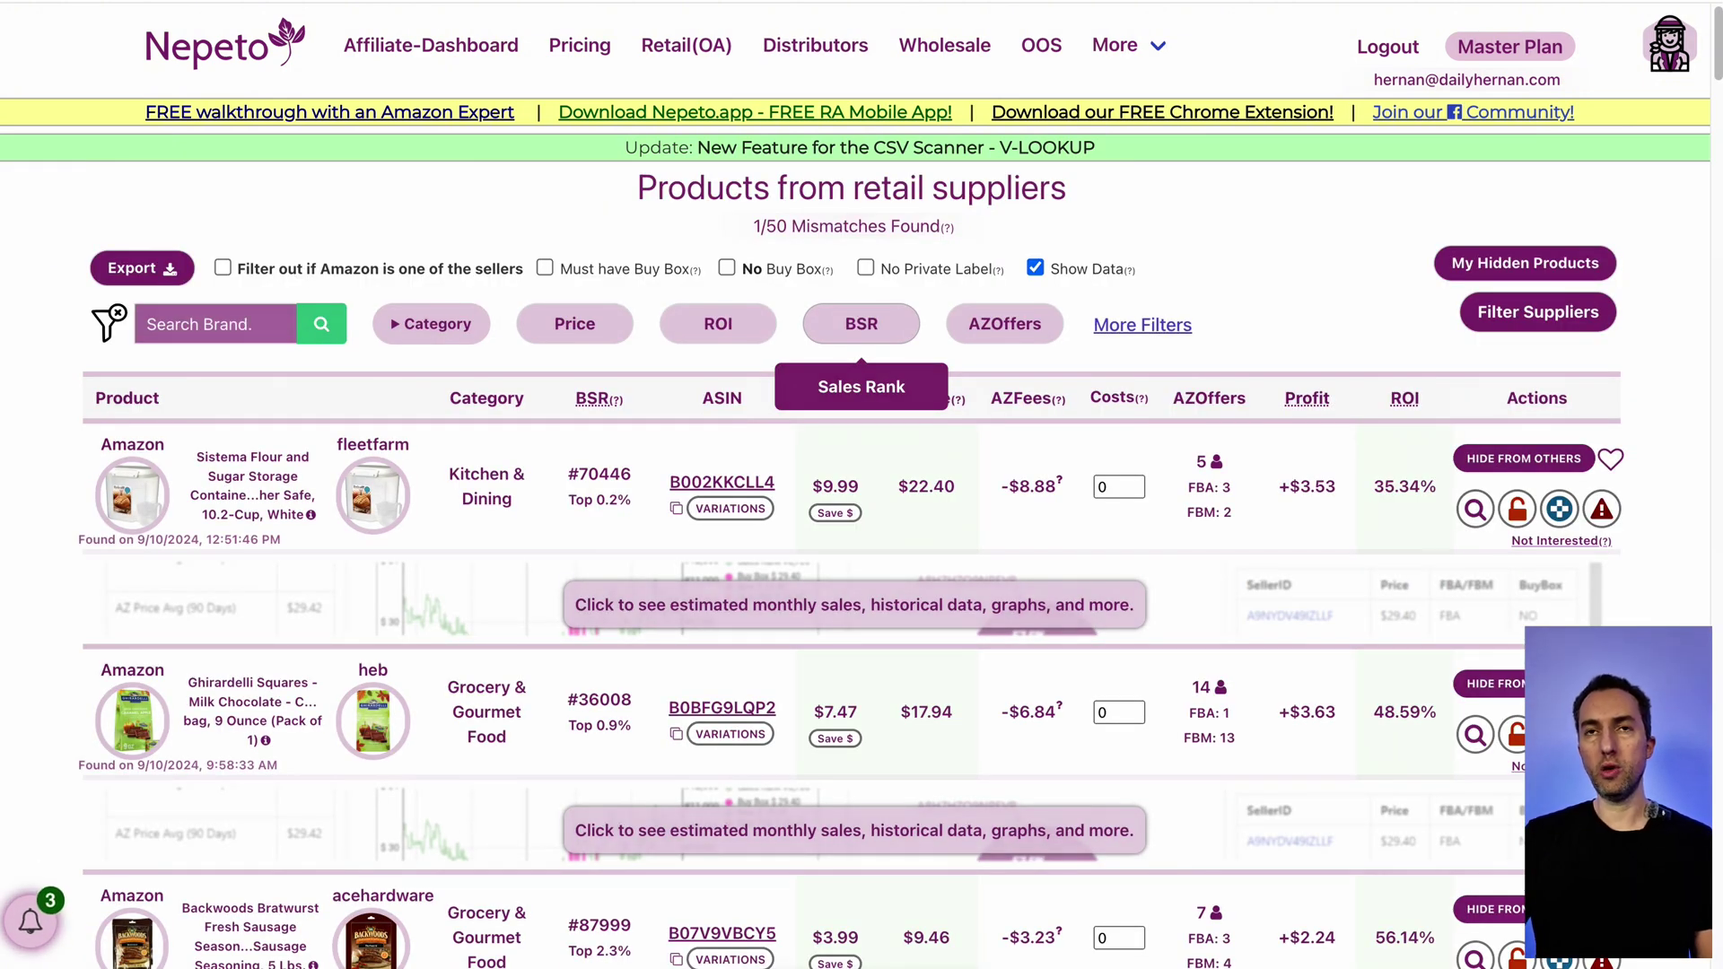
left_click(861, 324)
left_click(973, 481)
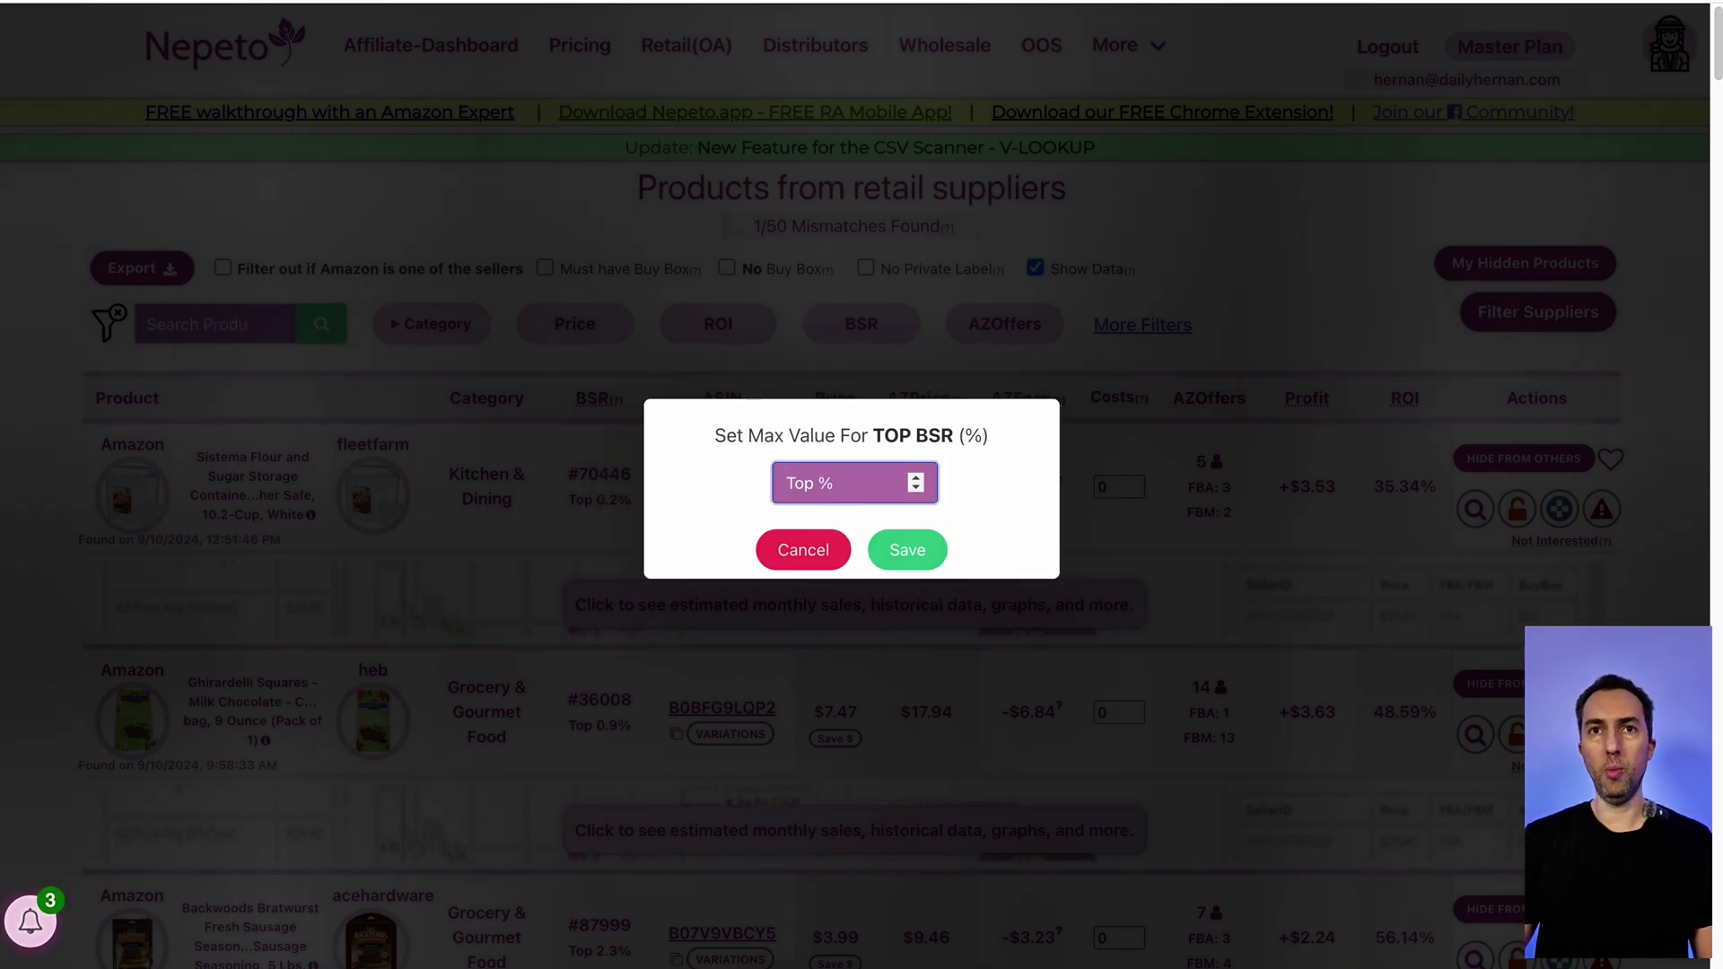
type("3")
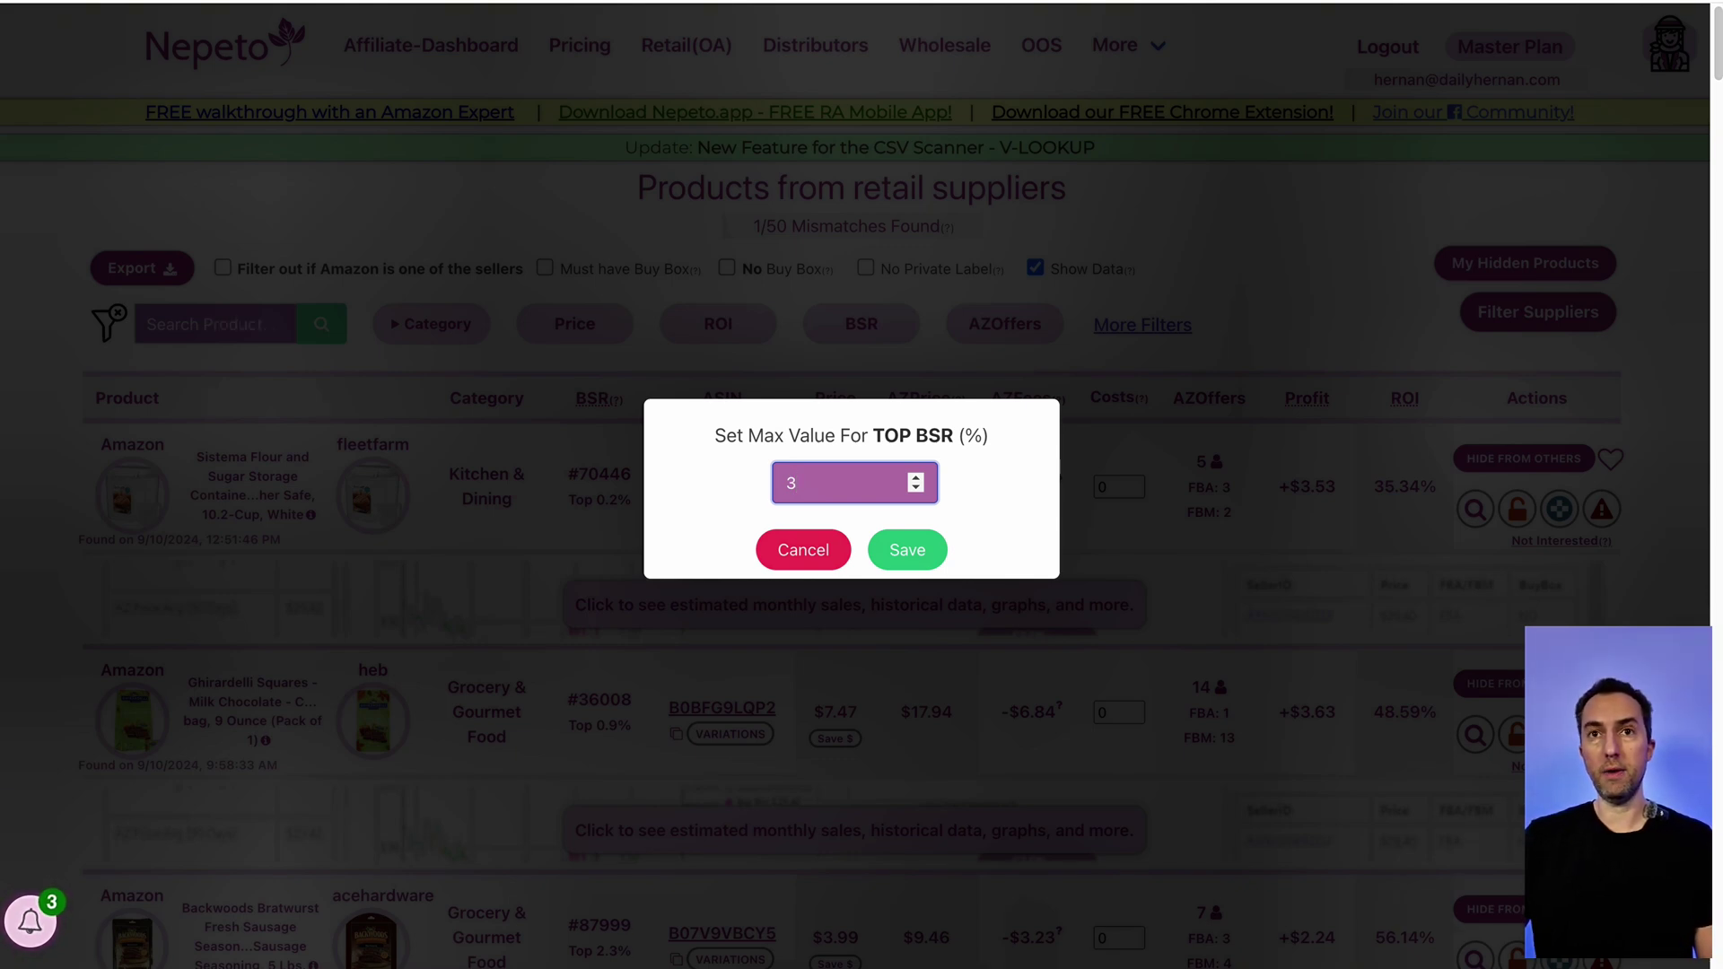
key("Return")
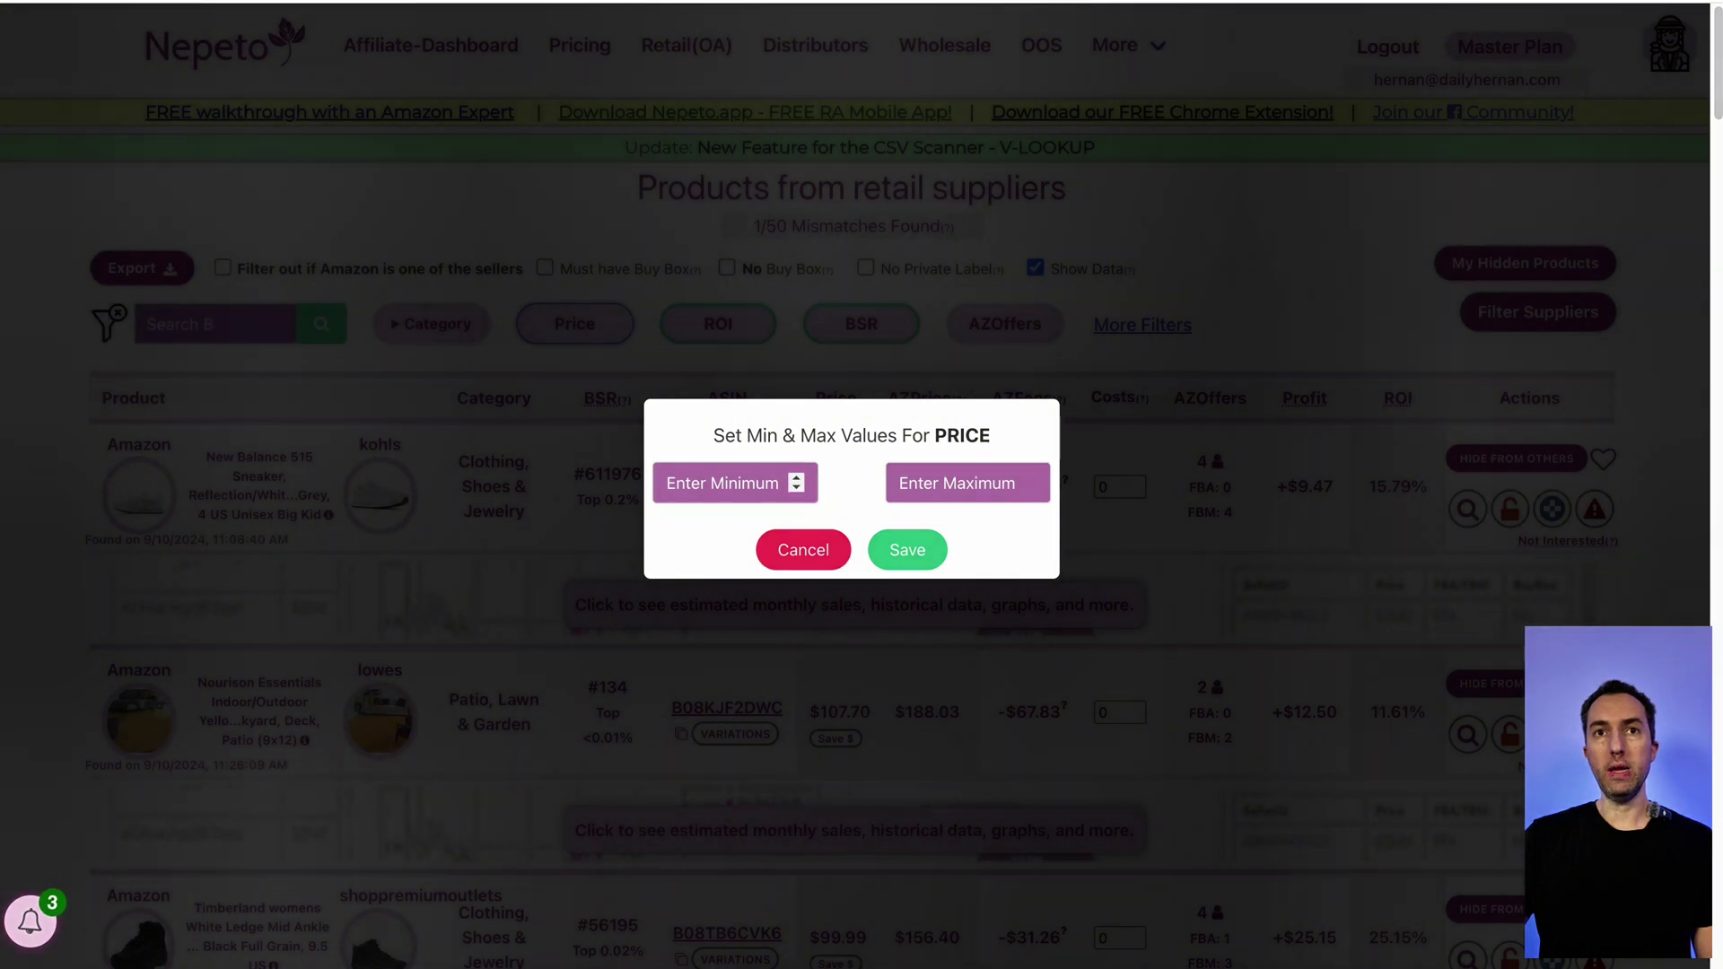
Enter 20 as the minimum price in the Price filter and save it
left_click(734, 483)
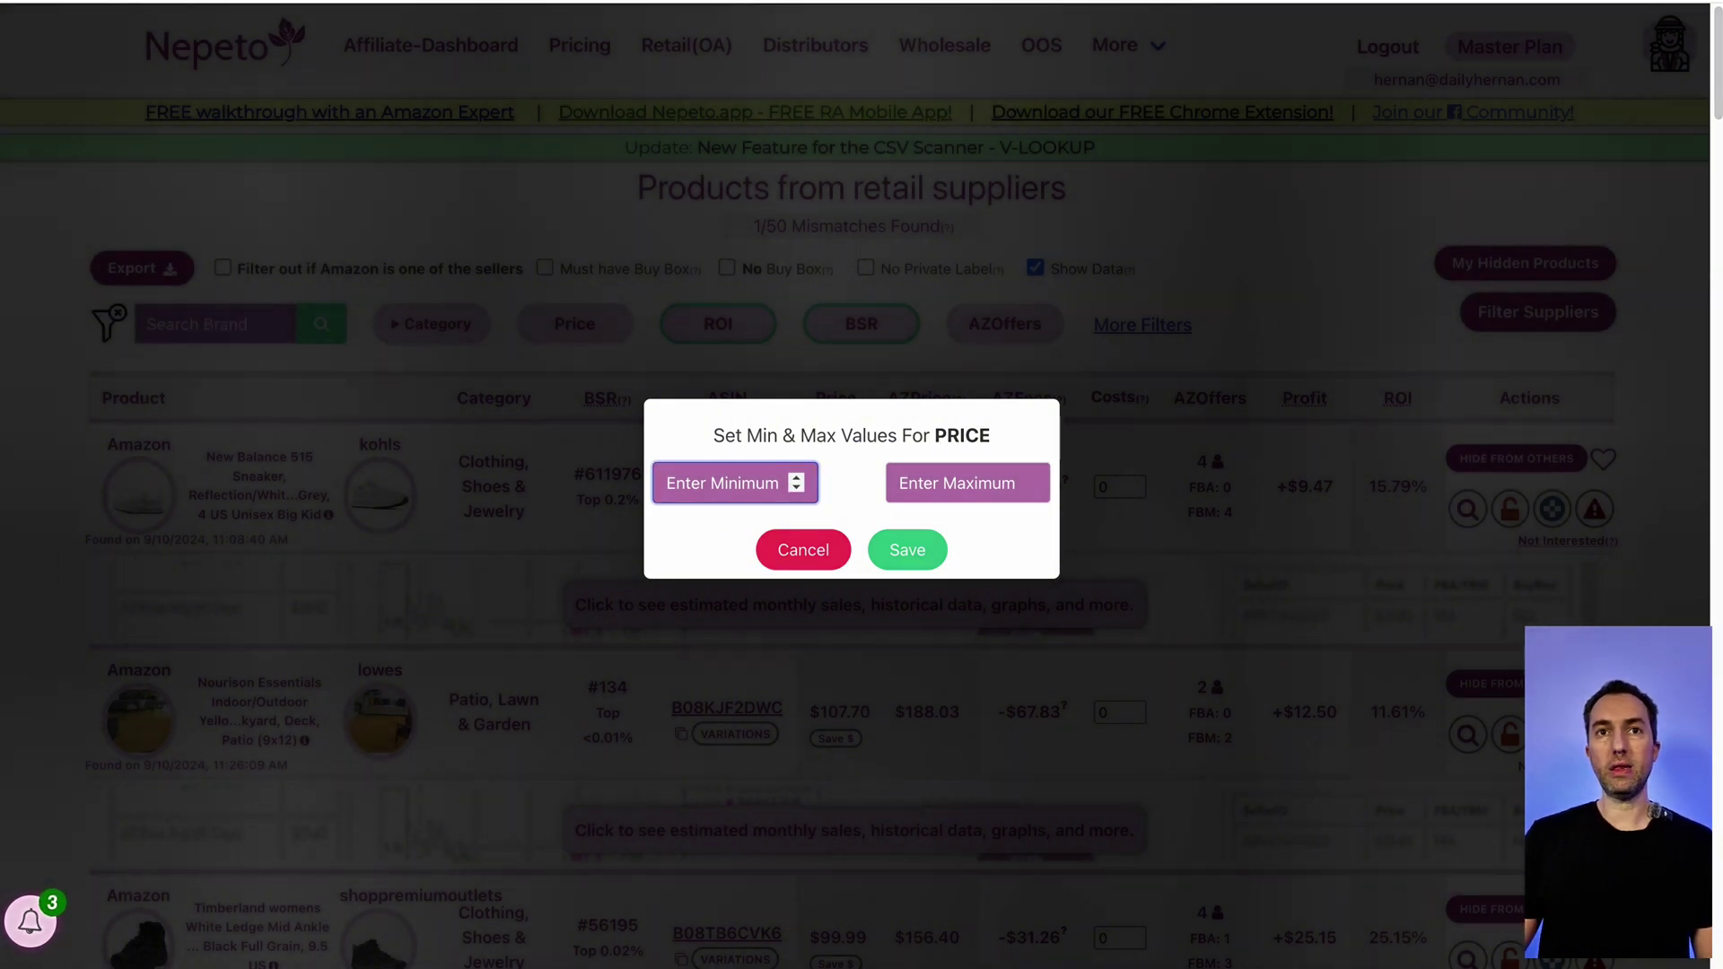
type("20")
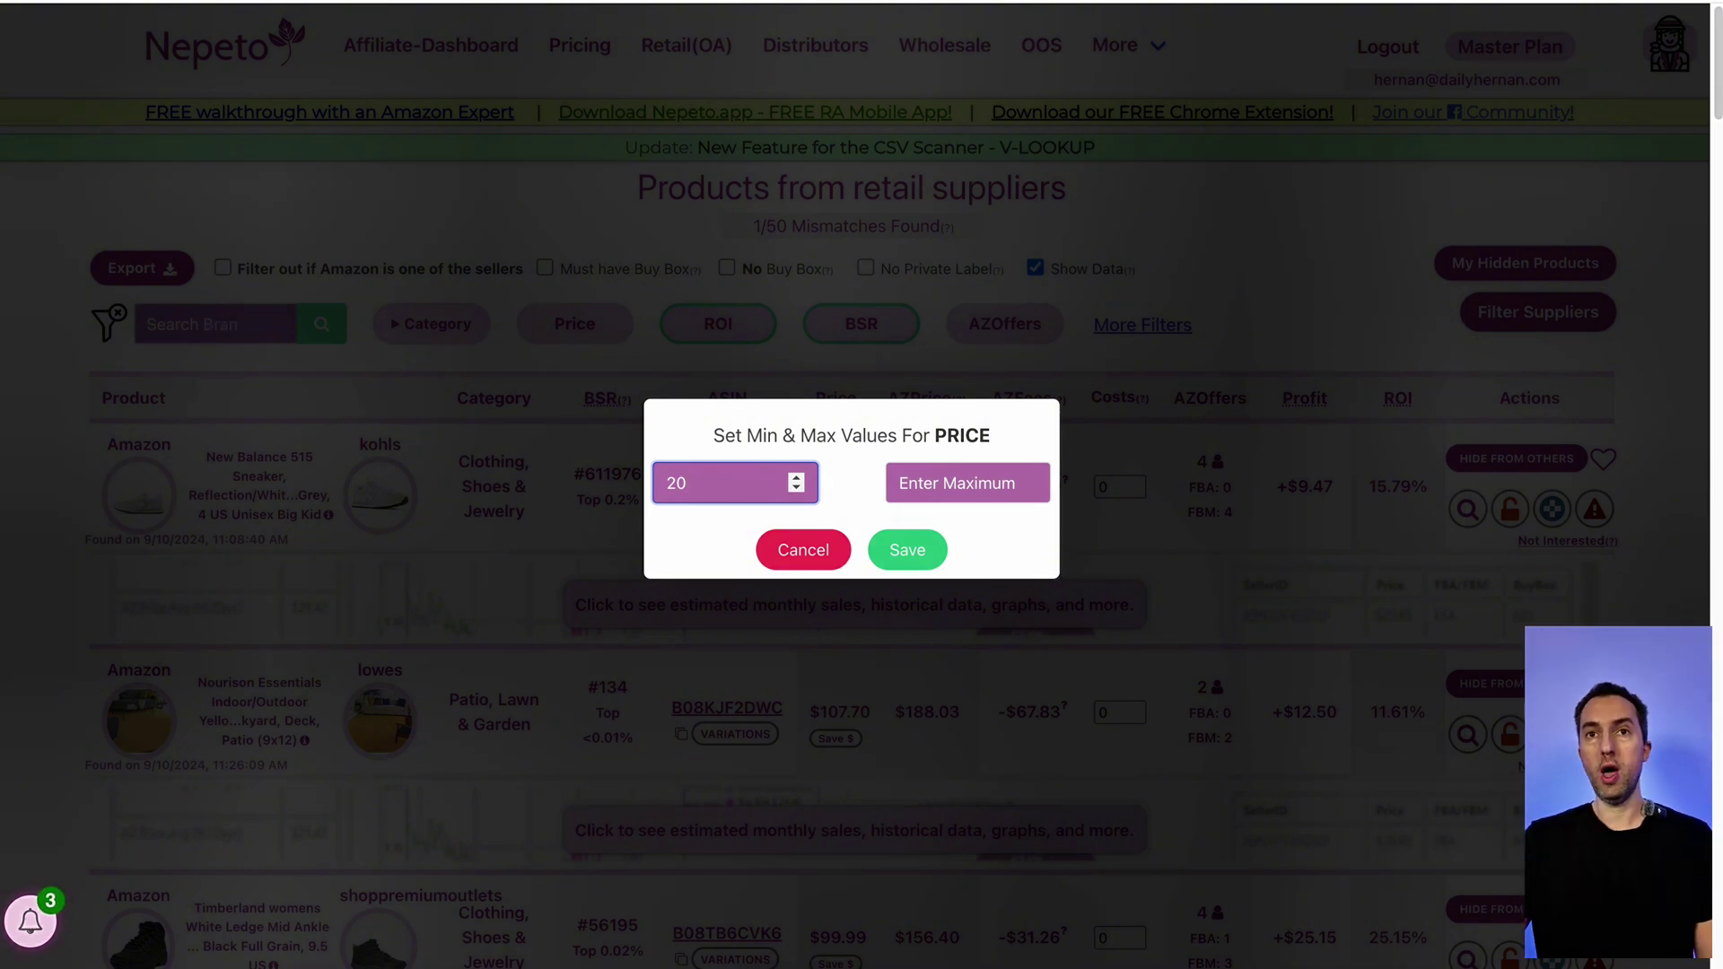
key("Return")
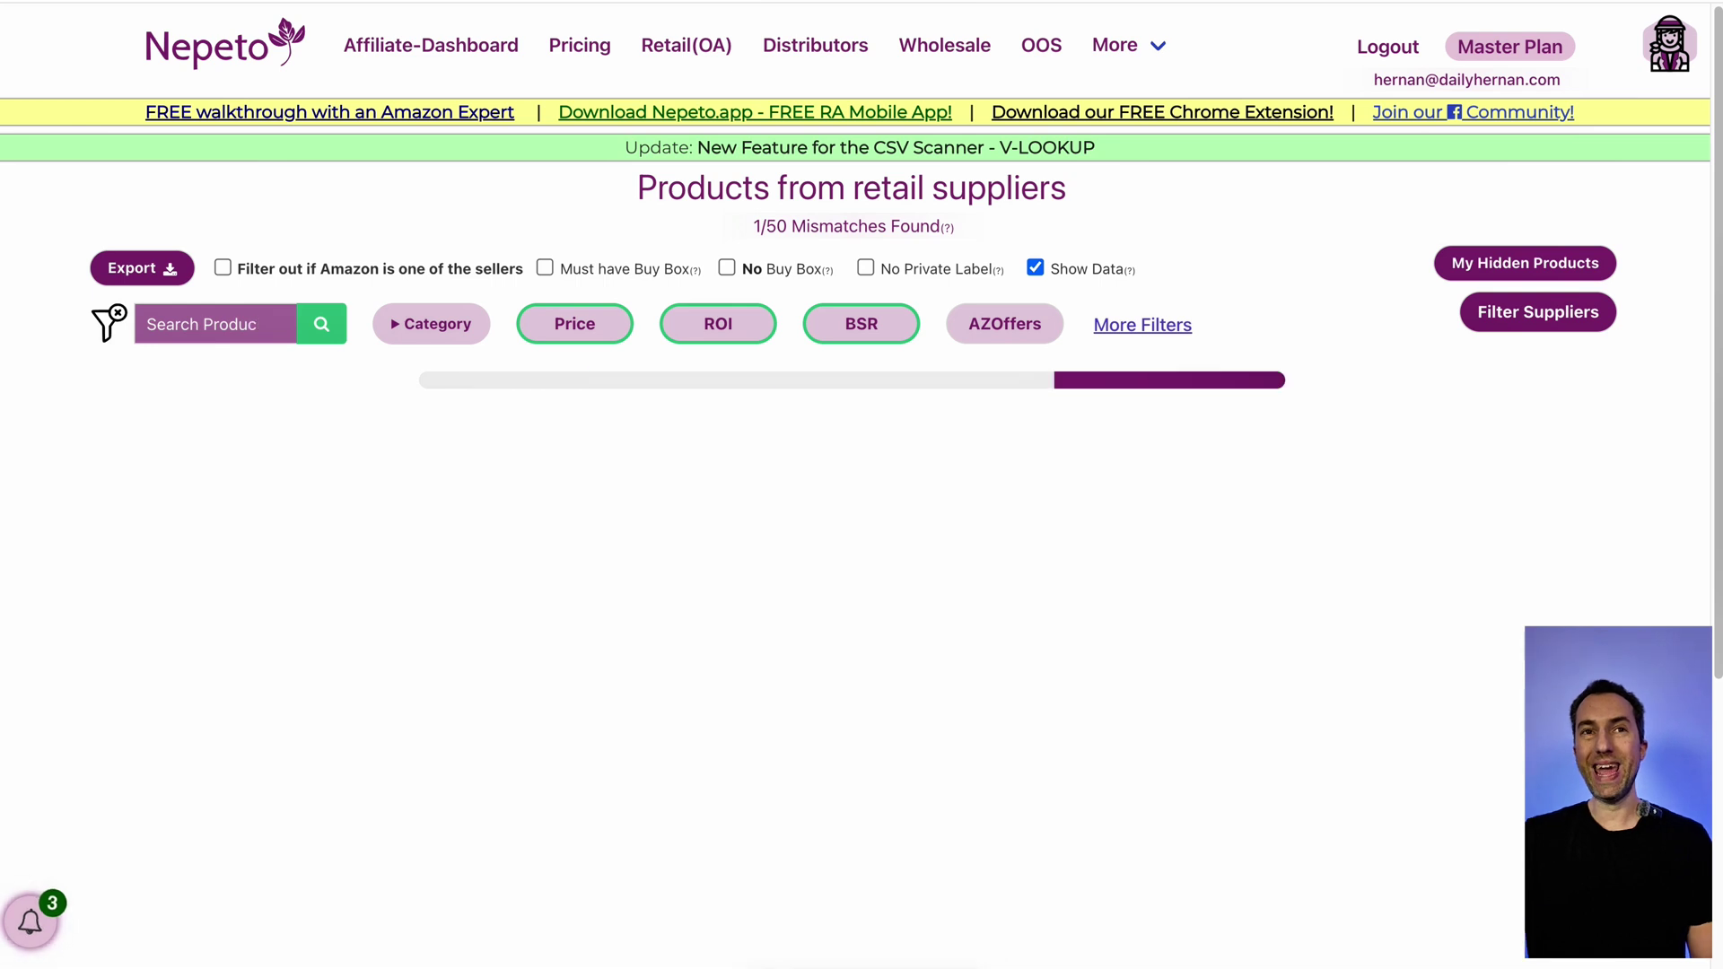
Select all categories except unwanted ones like Appliances and Clothing, and save the category filter
left_click(432, 324)
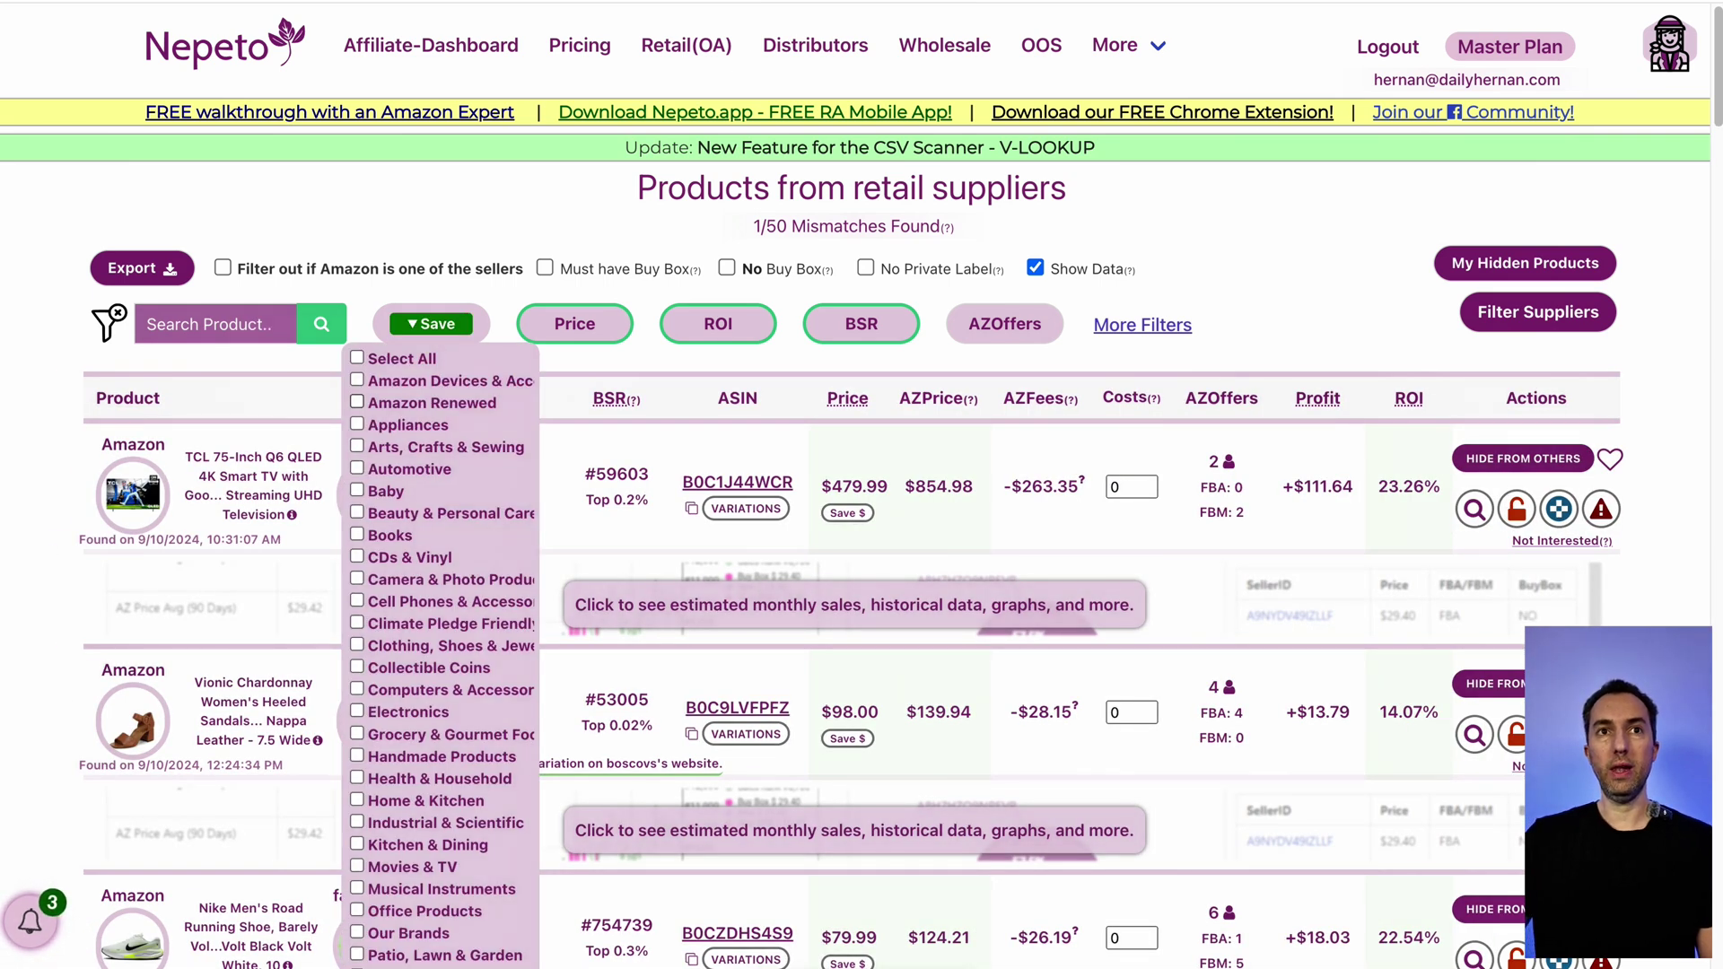
left_click(357, 358)
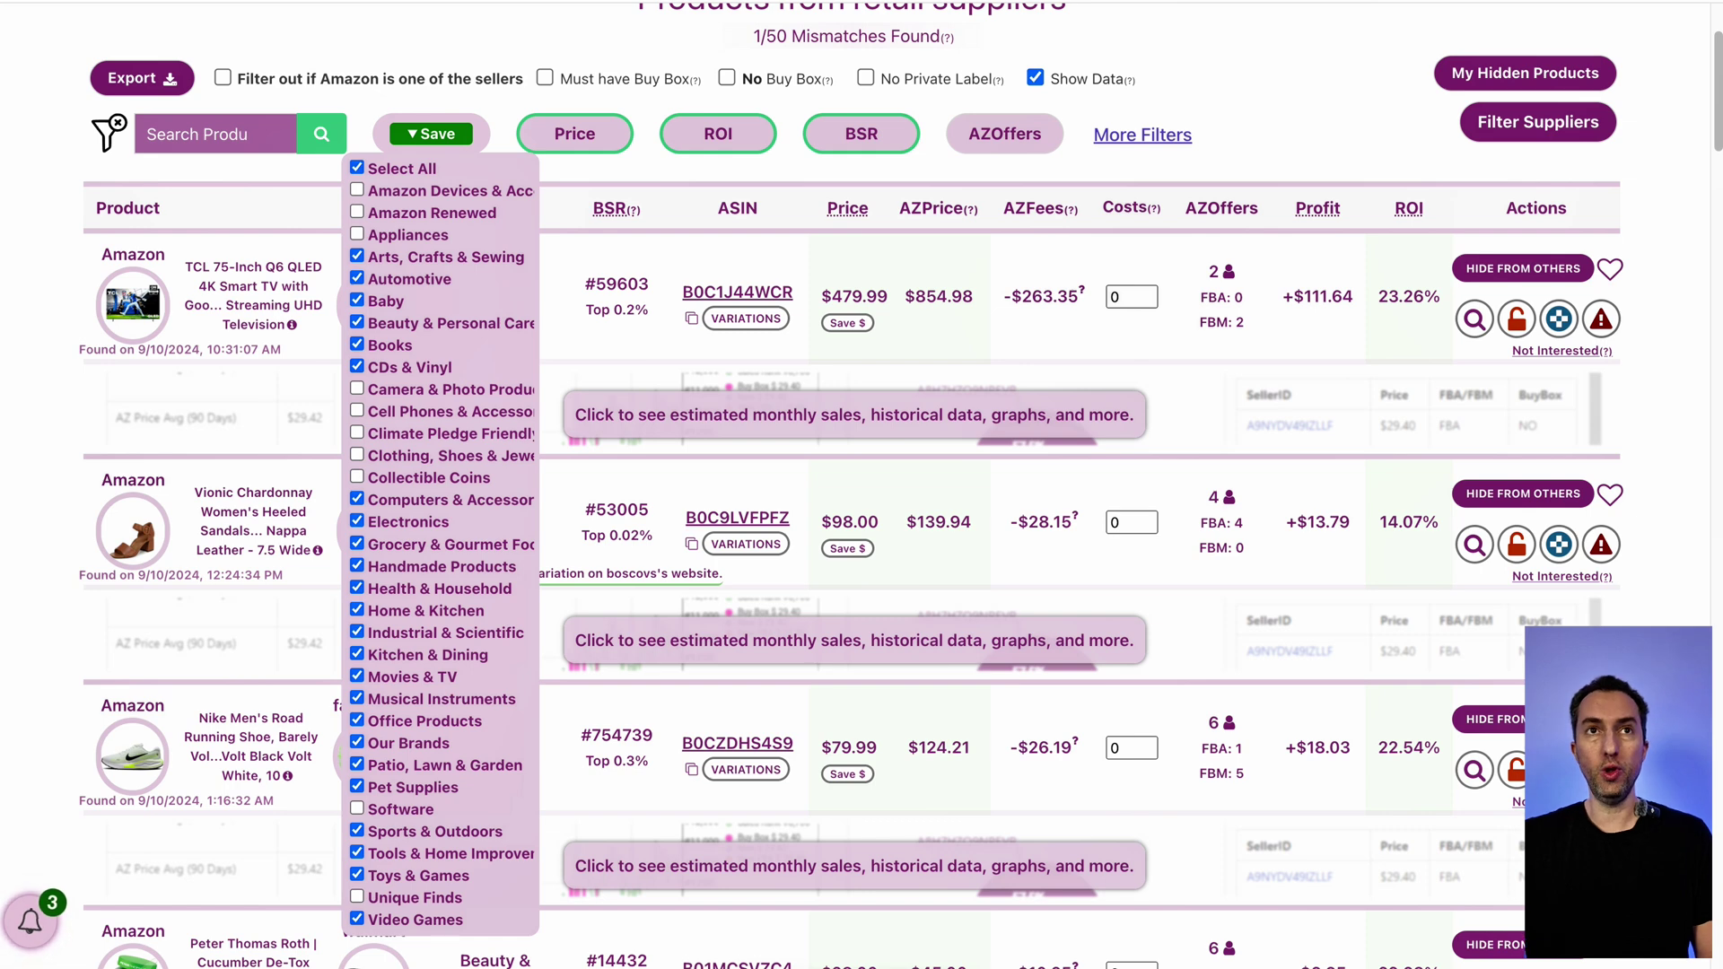
left_click(431, 132)
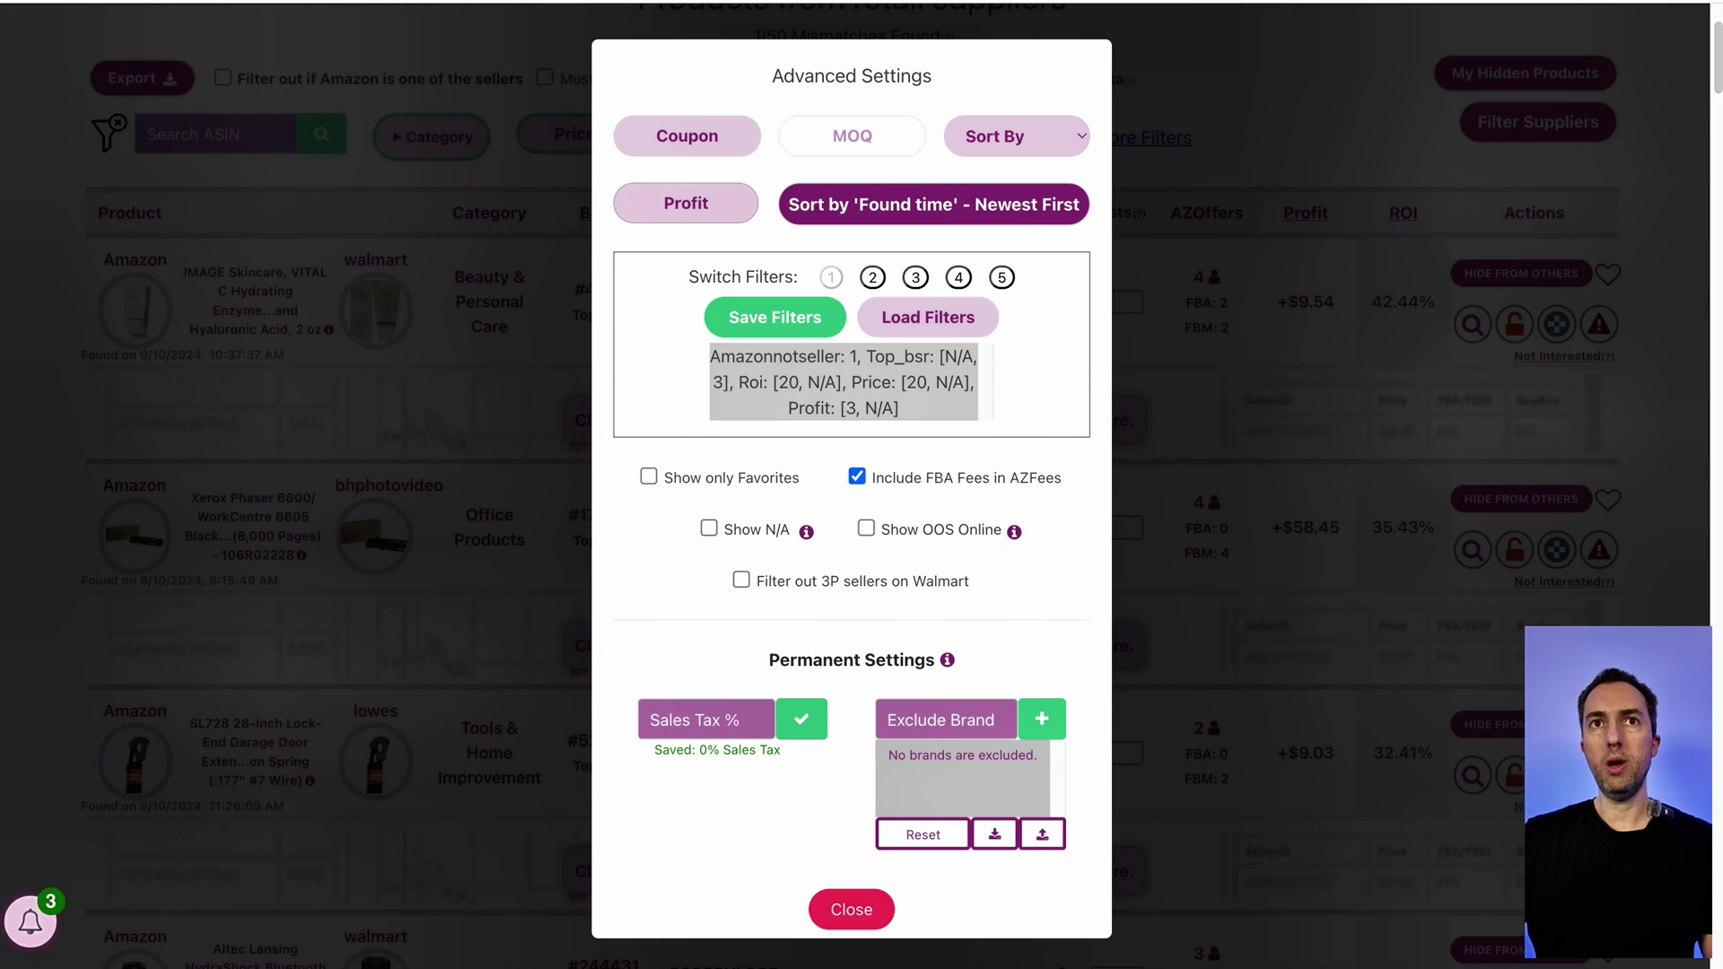
Set a minimum profit of 4 in Advanced Settings and close the dialog to reload leads
left_click(686, 202)
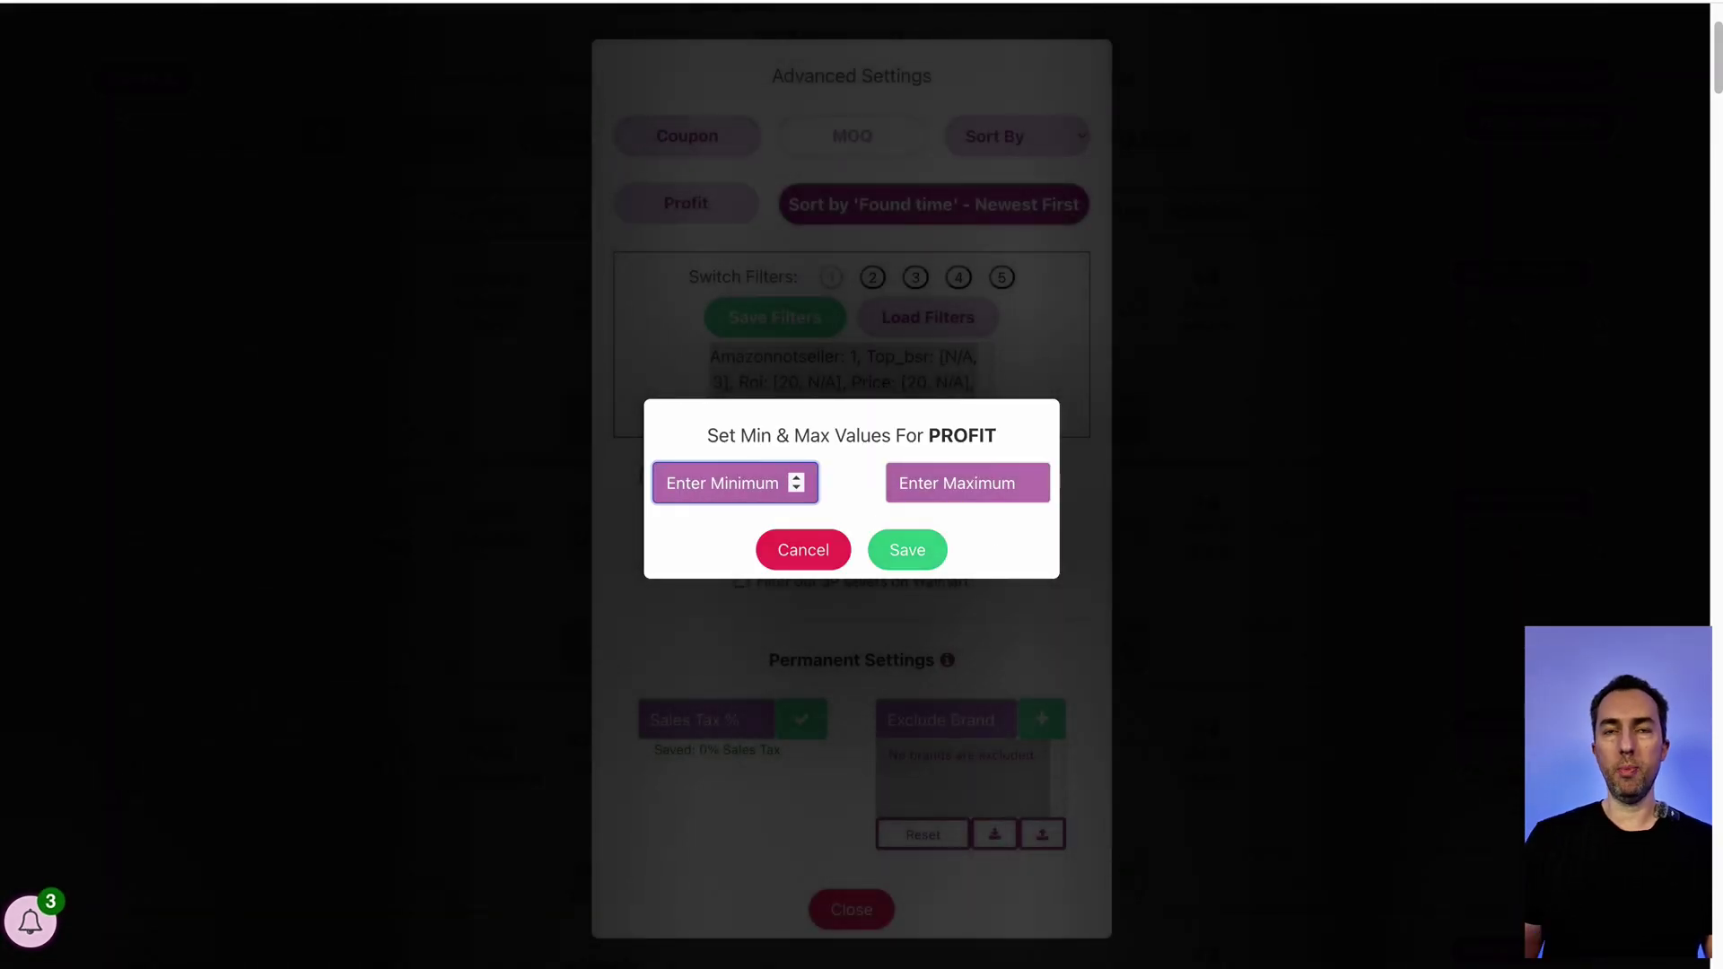
type("4")
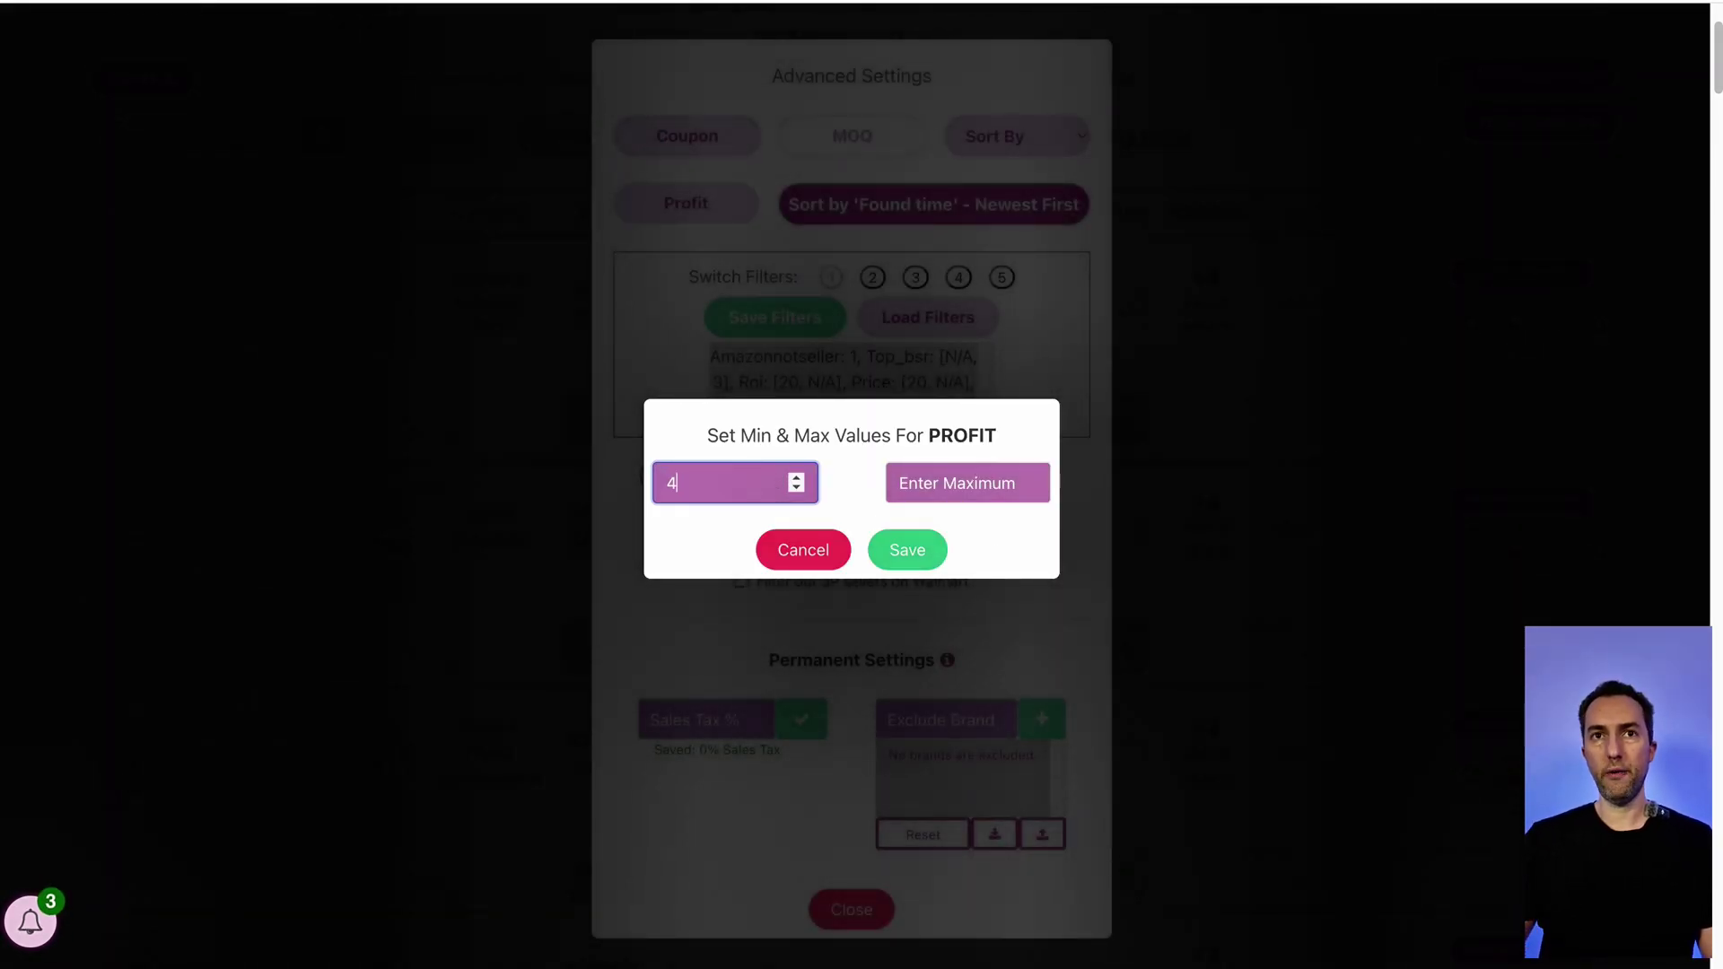
key("Return")
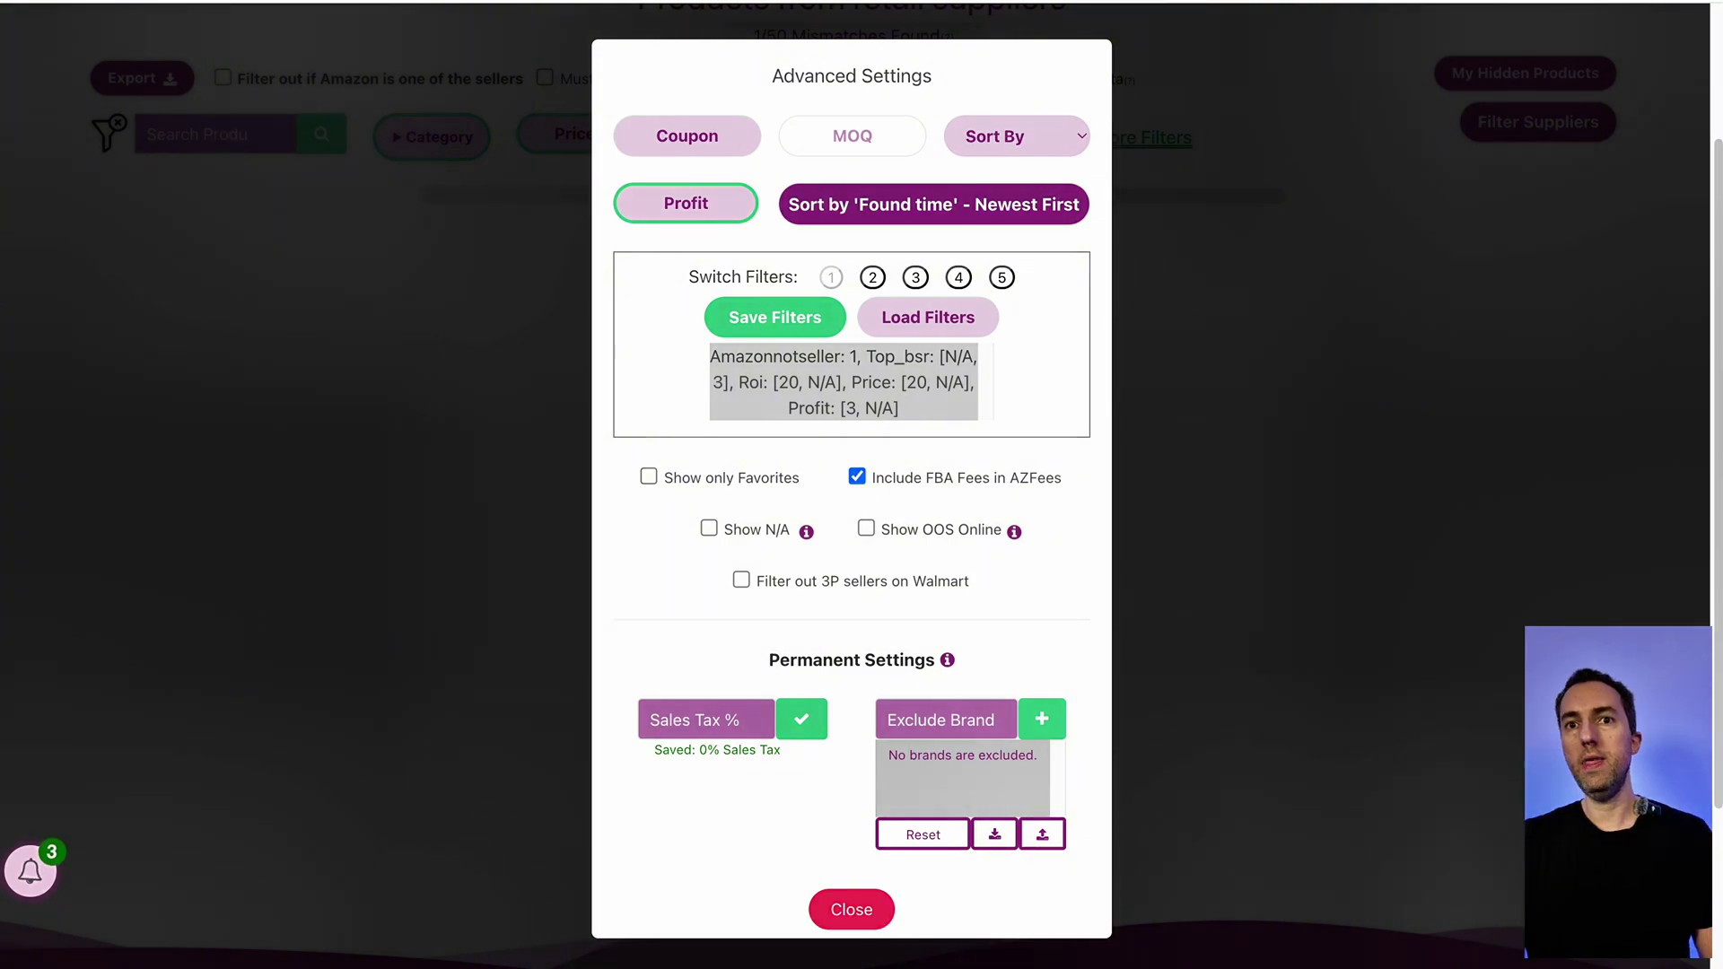
left_click(821, 907)
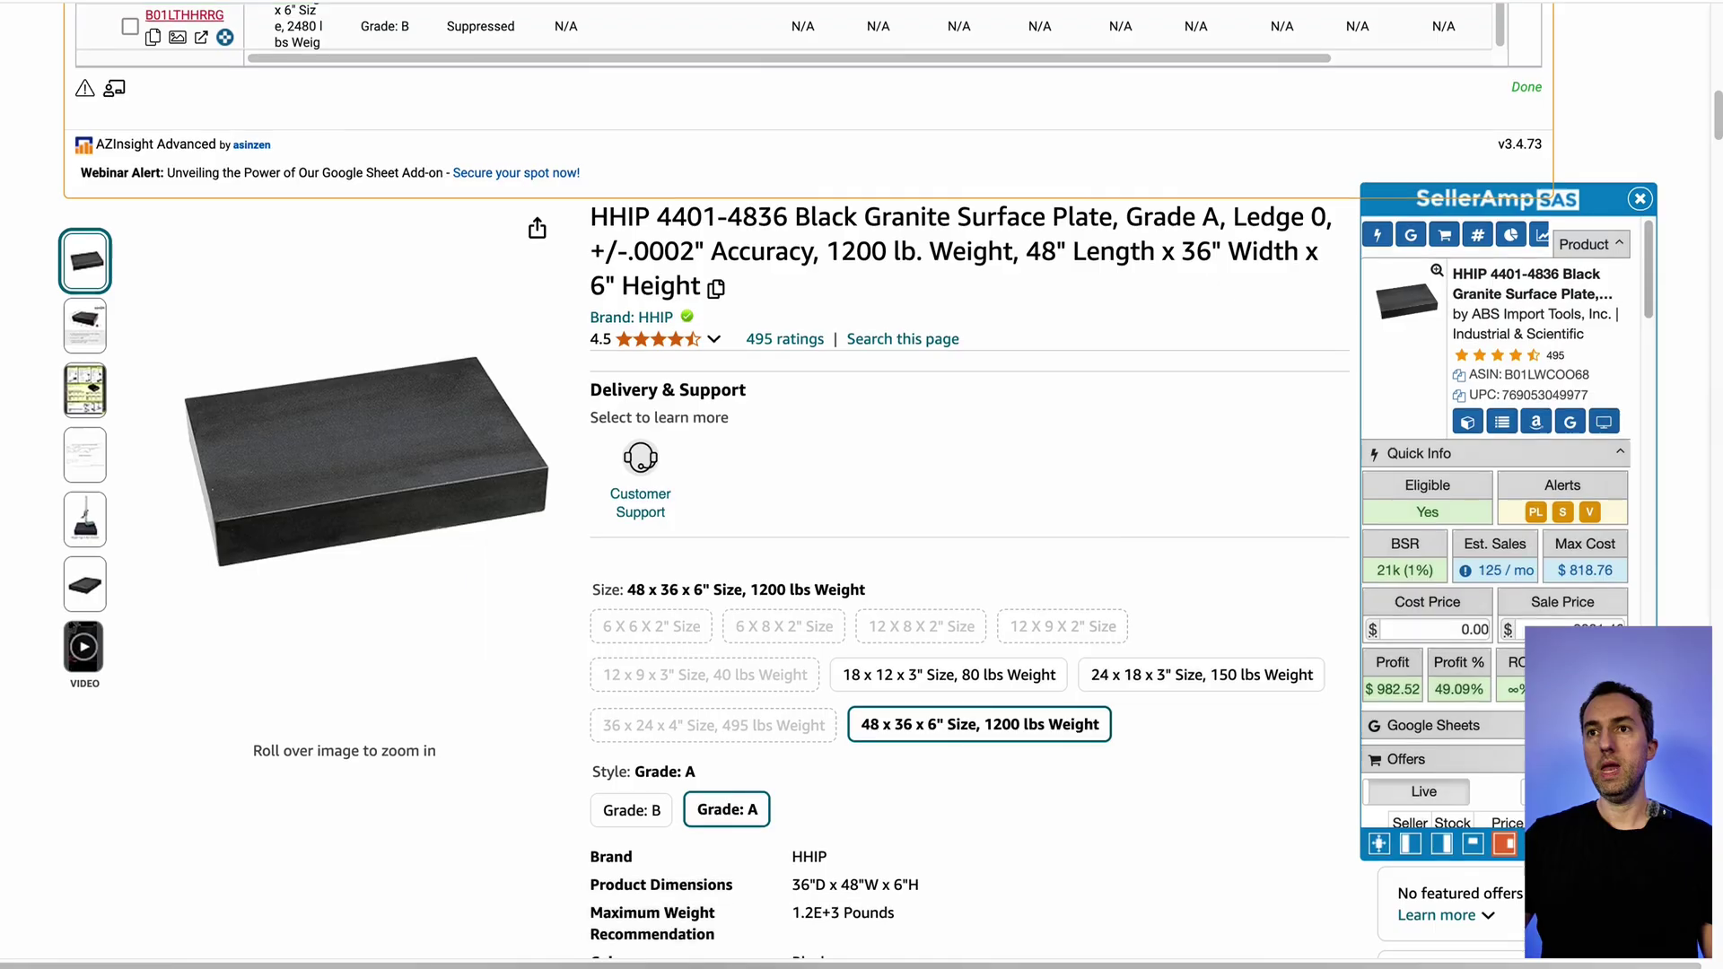
Scroll through the Amazon listing's variation table to review the lead's sales data
scroll(861, 484, "down", 2)
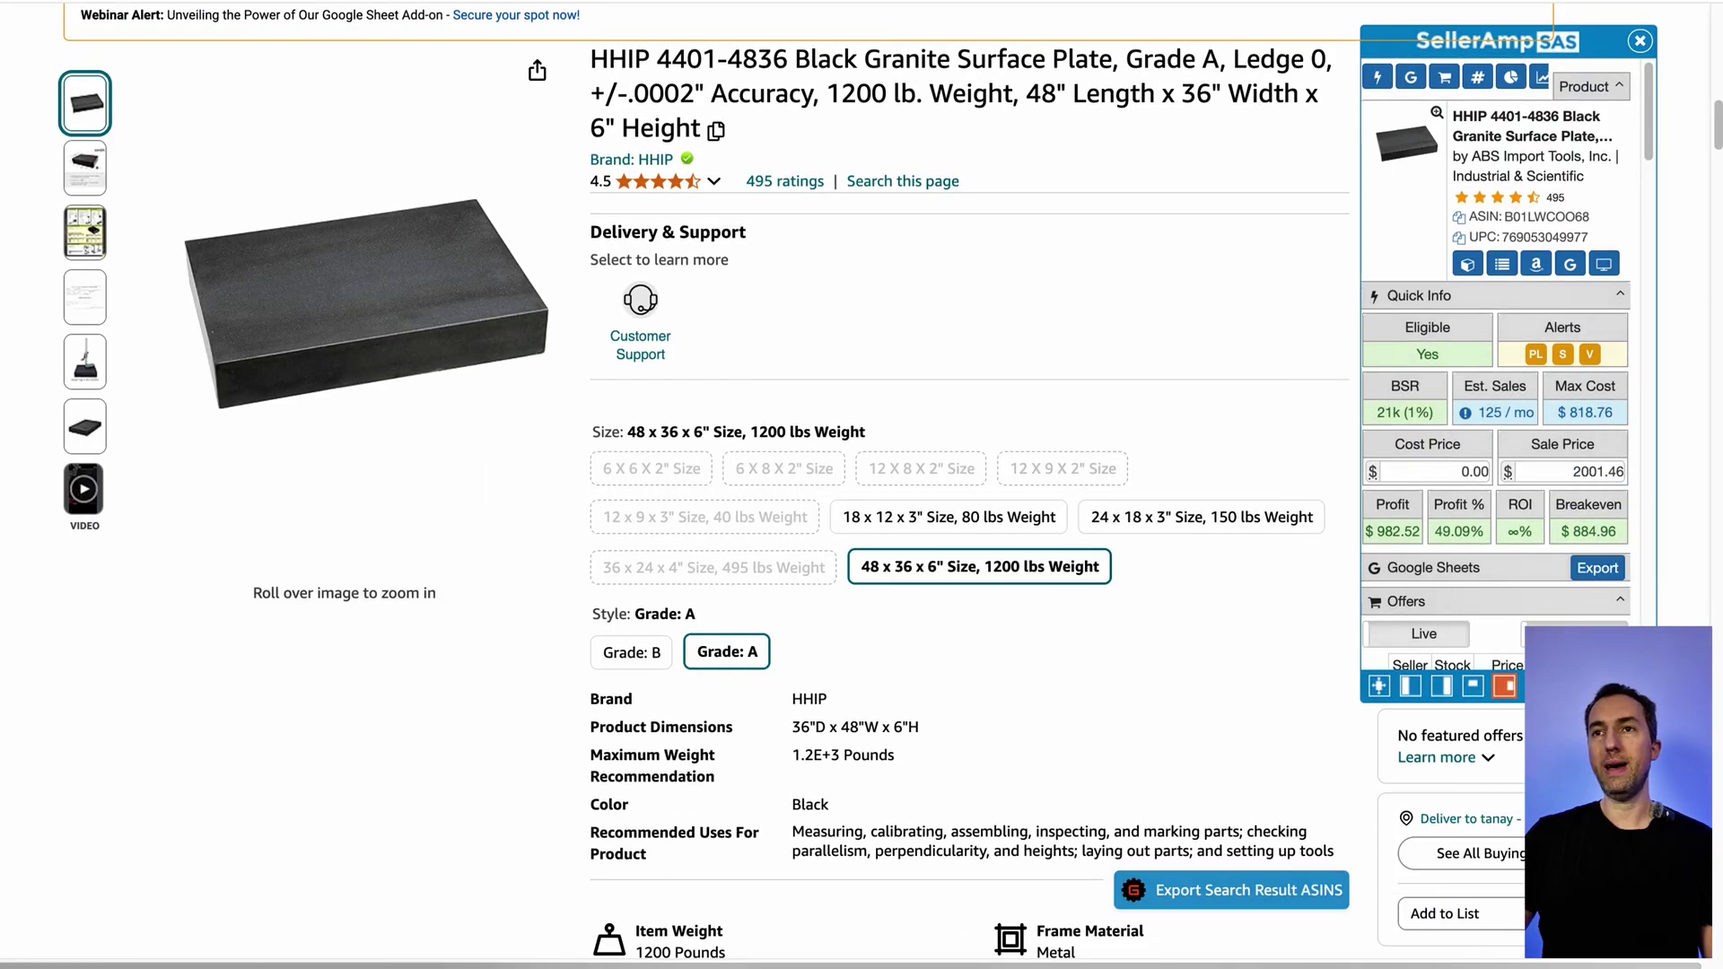
scroll(861, 484, "up", 7)
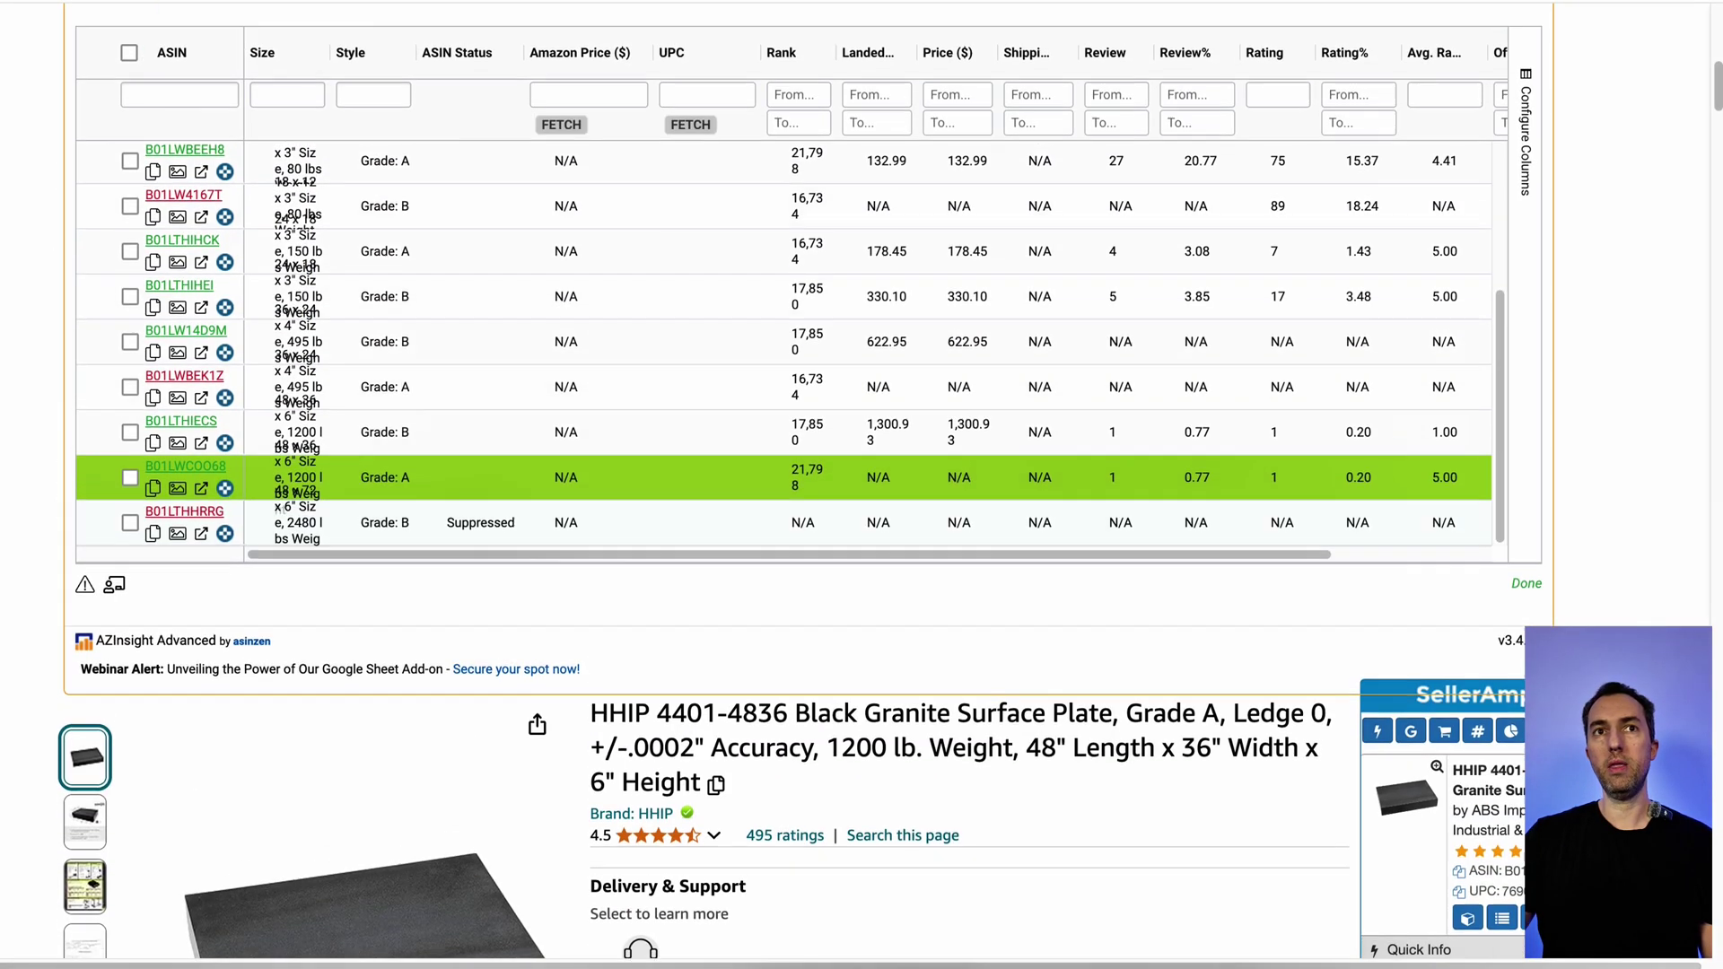
scroll(861, 485, "up", 2)
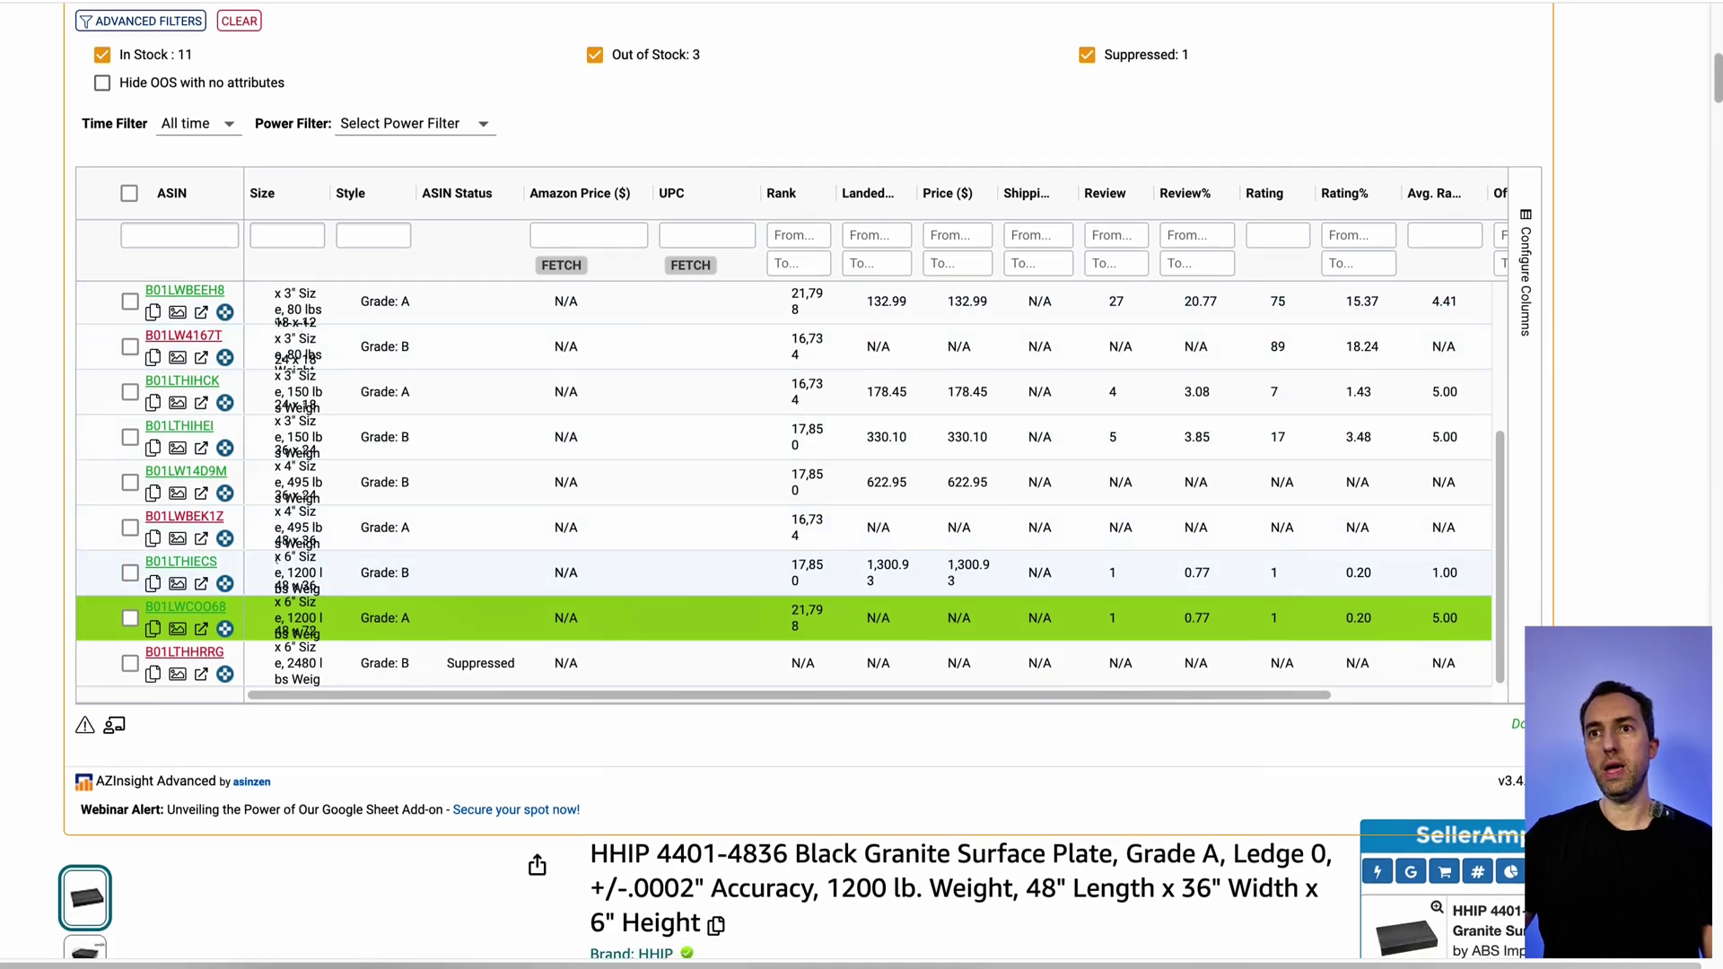
scroll(861, 485, "down", 9)
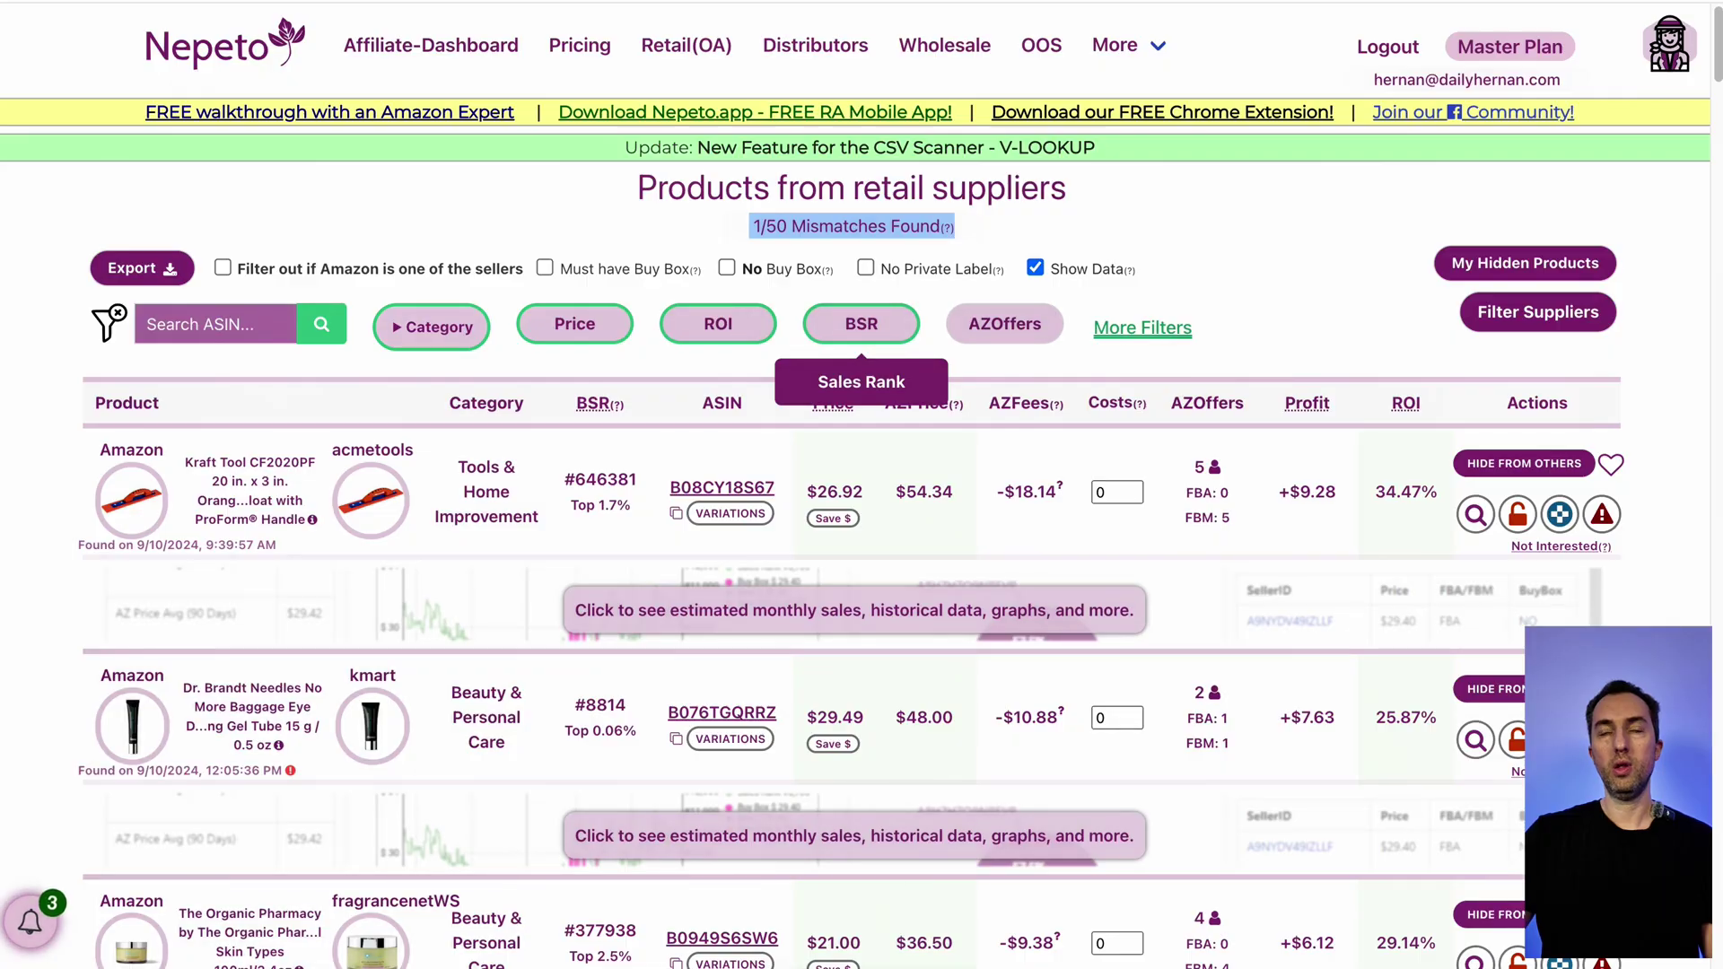
Change the Top BSR % limit from 3 to 1
left_click(860, 323)
left_click(973, 482)
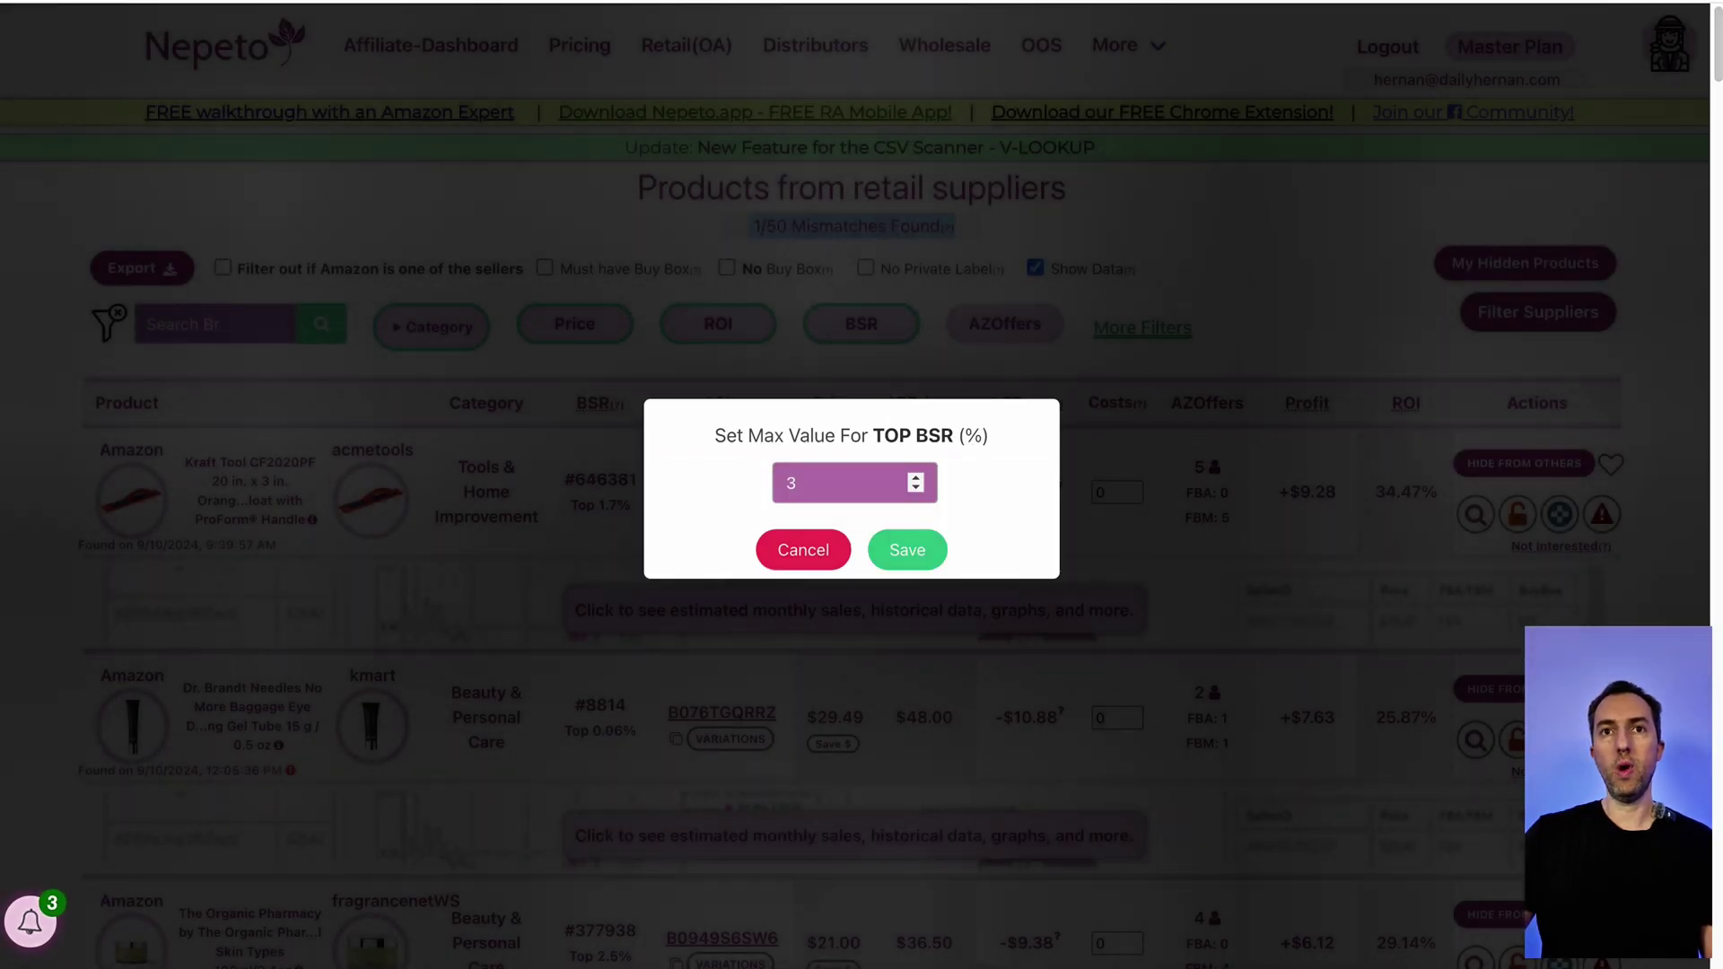
double_click(792, 483)
type("1")
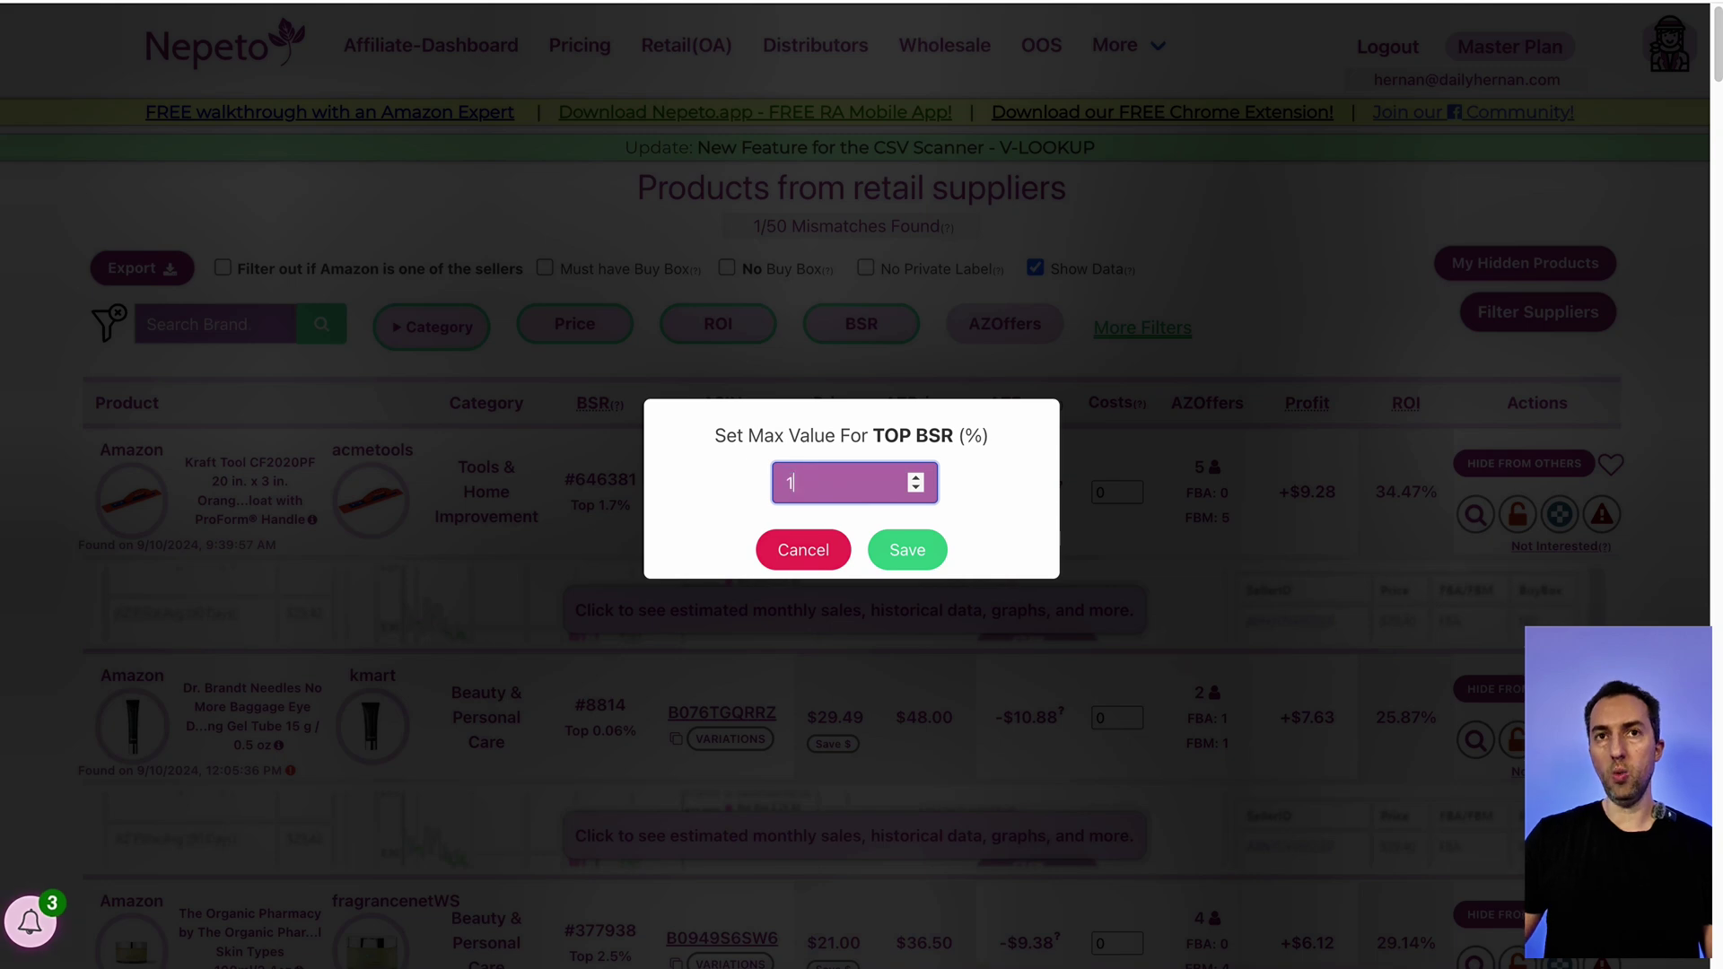
key("Return")
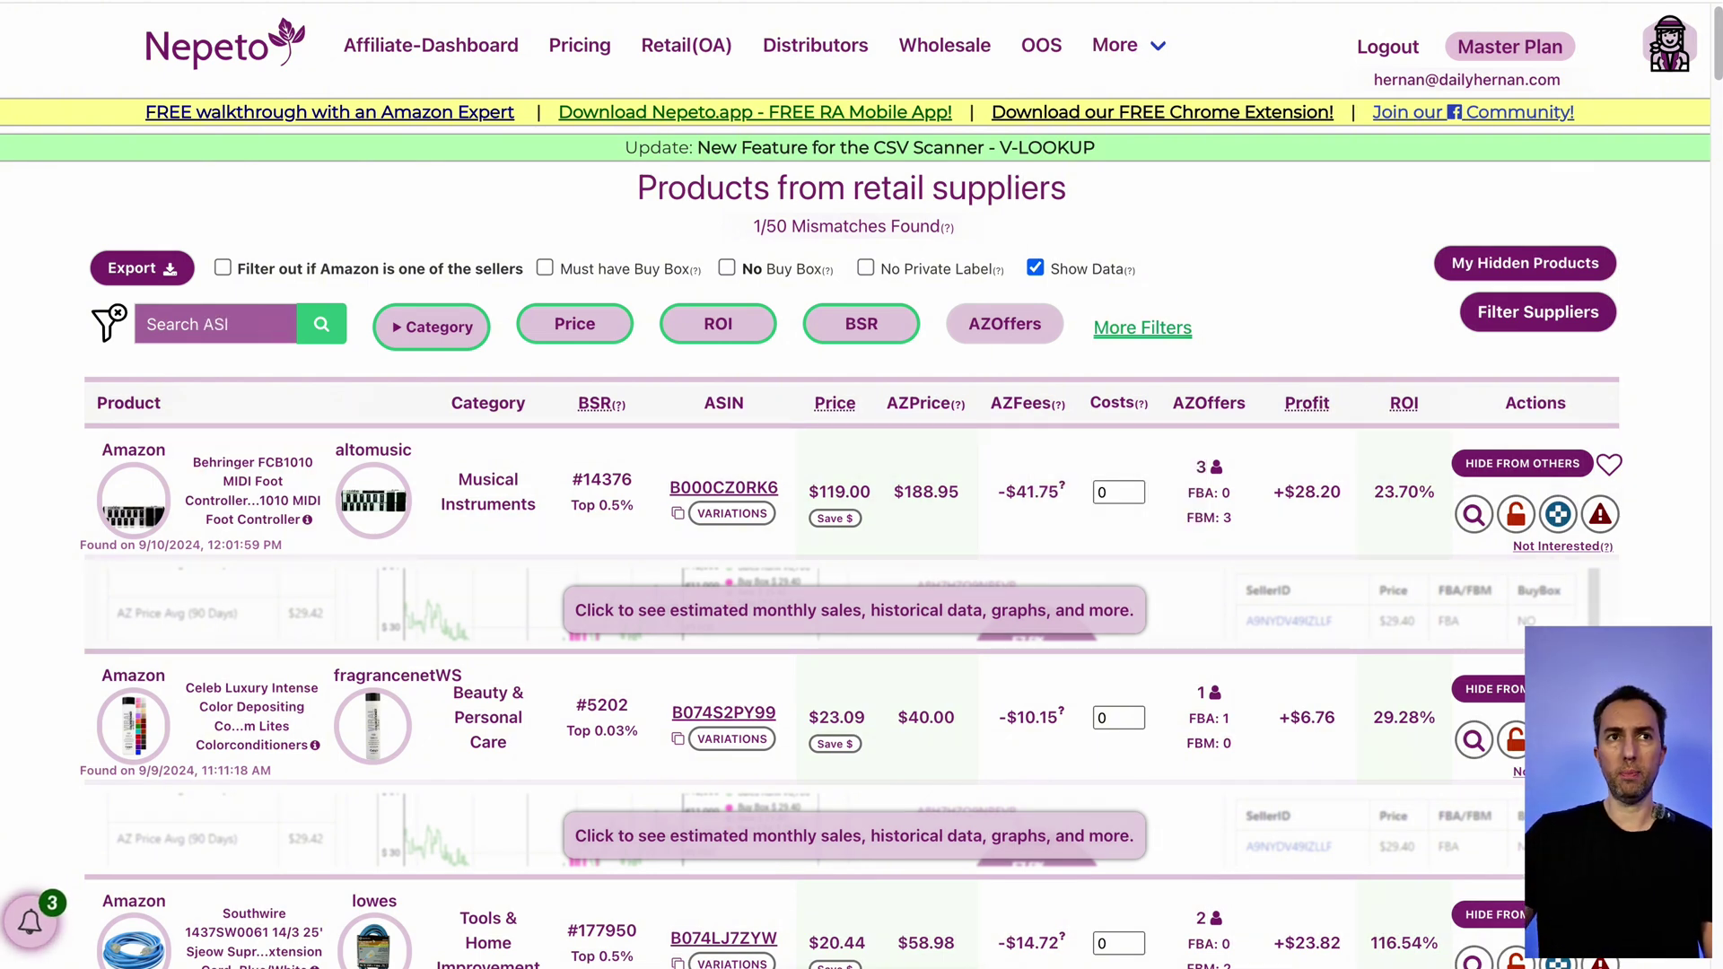
scroll(857, 484, "down", 2)
scroll(857, 484, "down", 2)
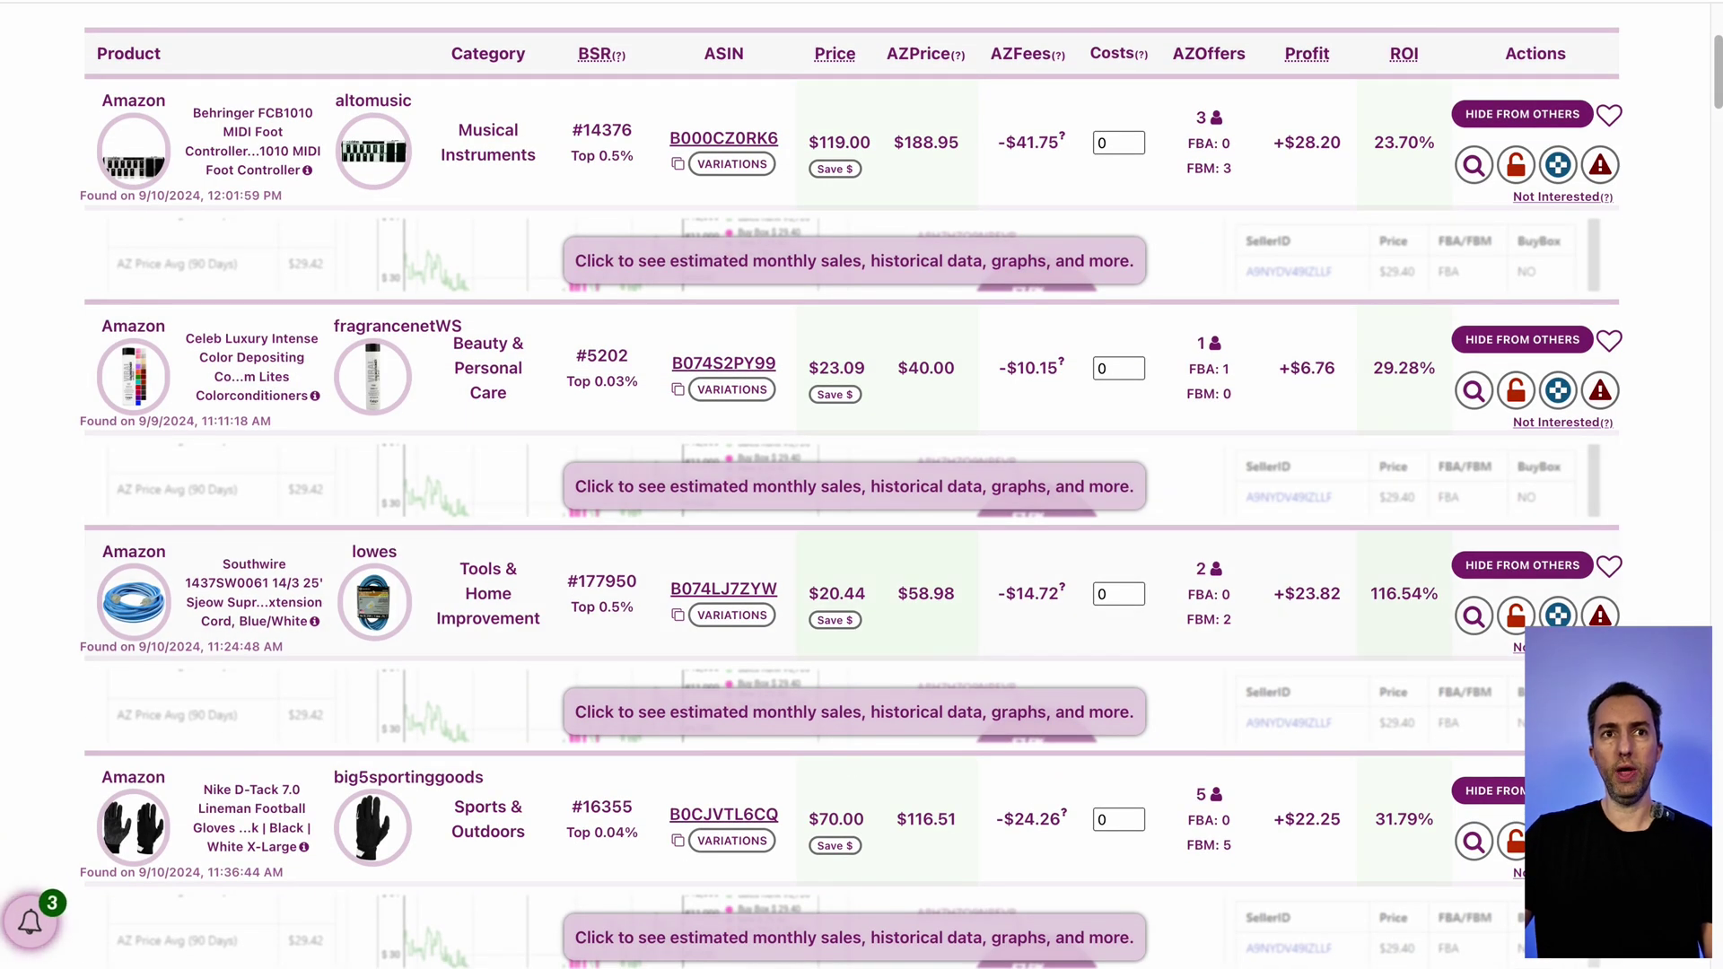
scroll(857, 484, "down", 10)
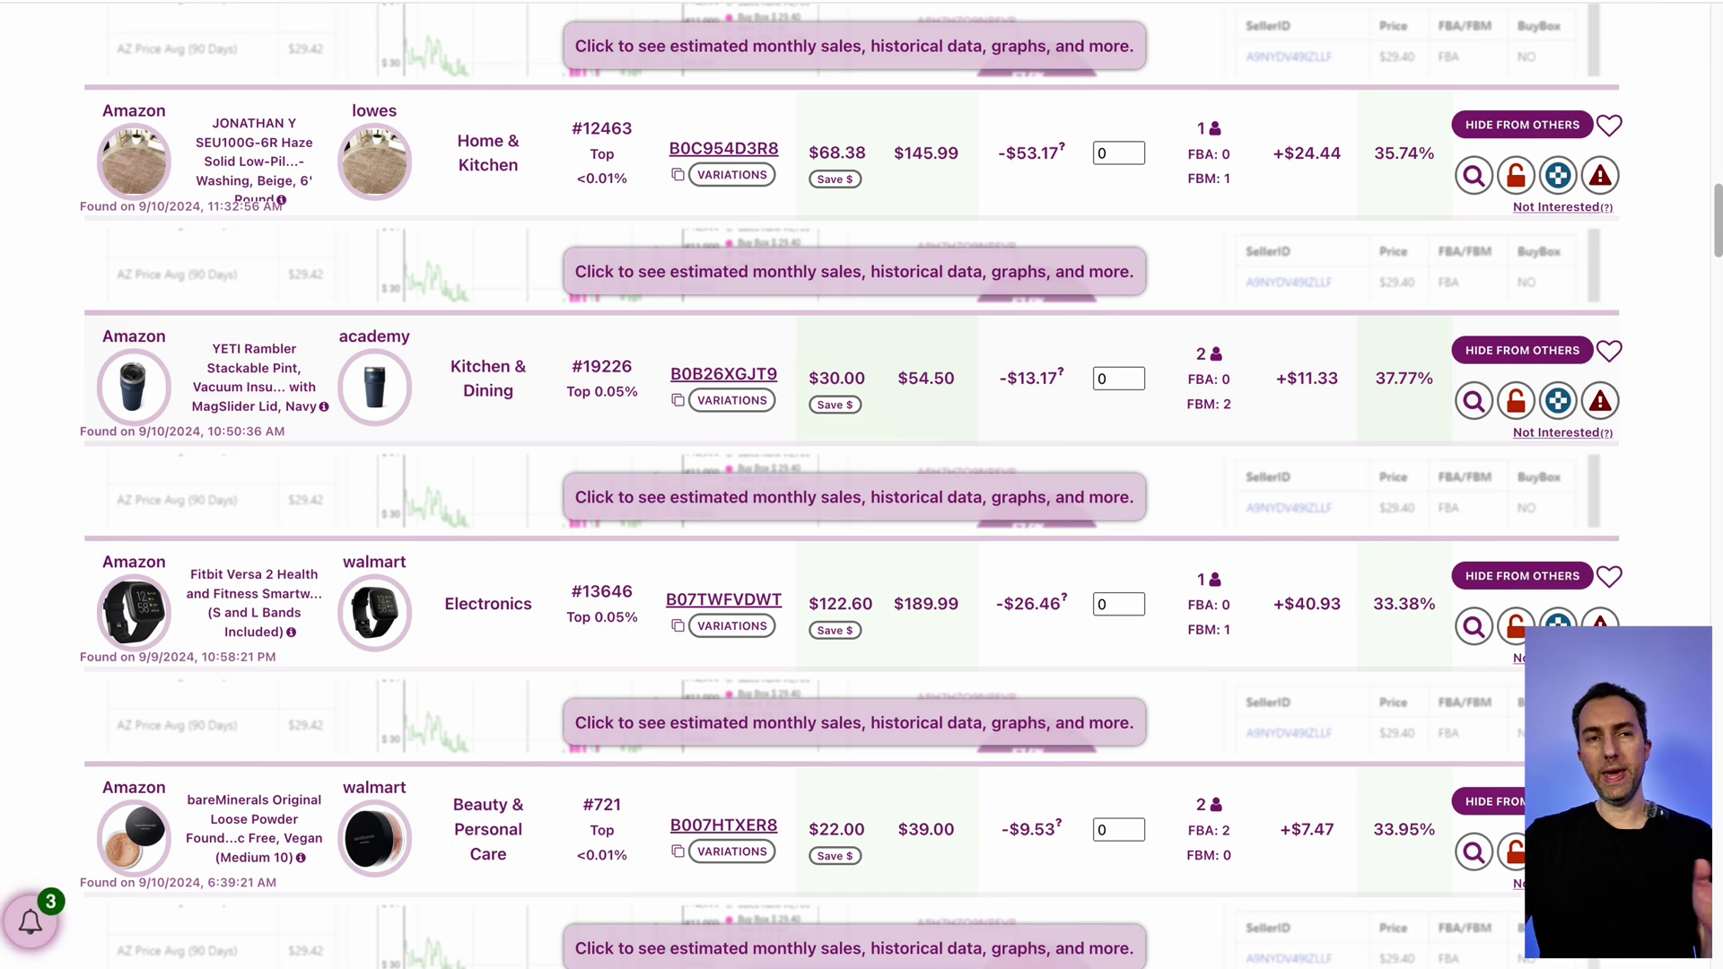
scroll(857, 484, "down", 2)
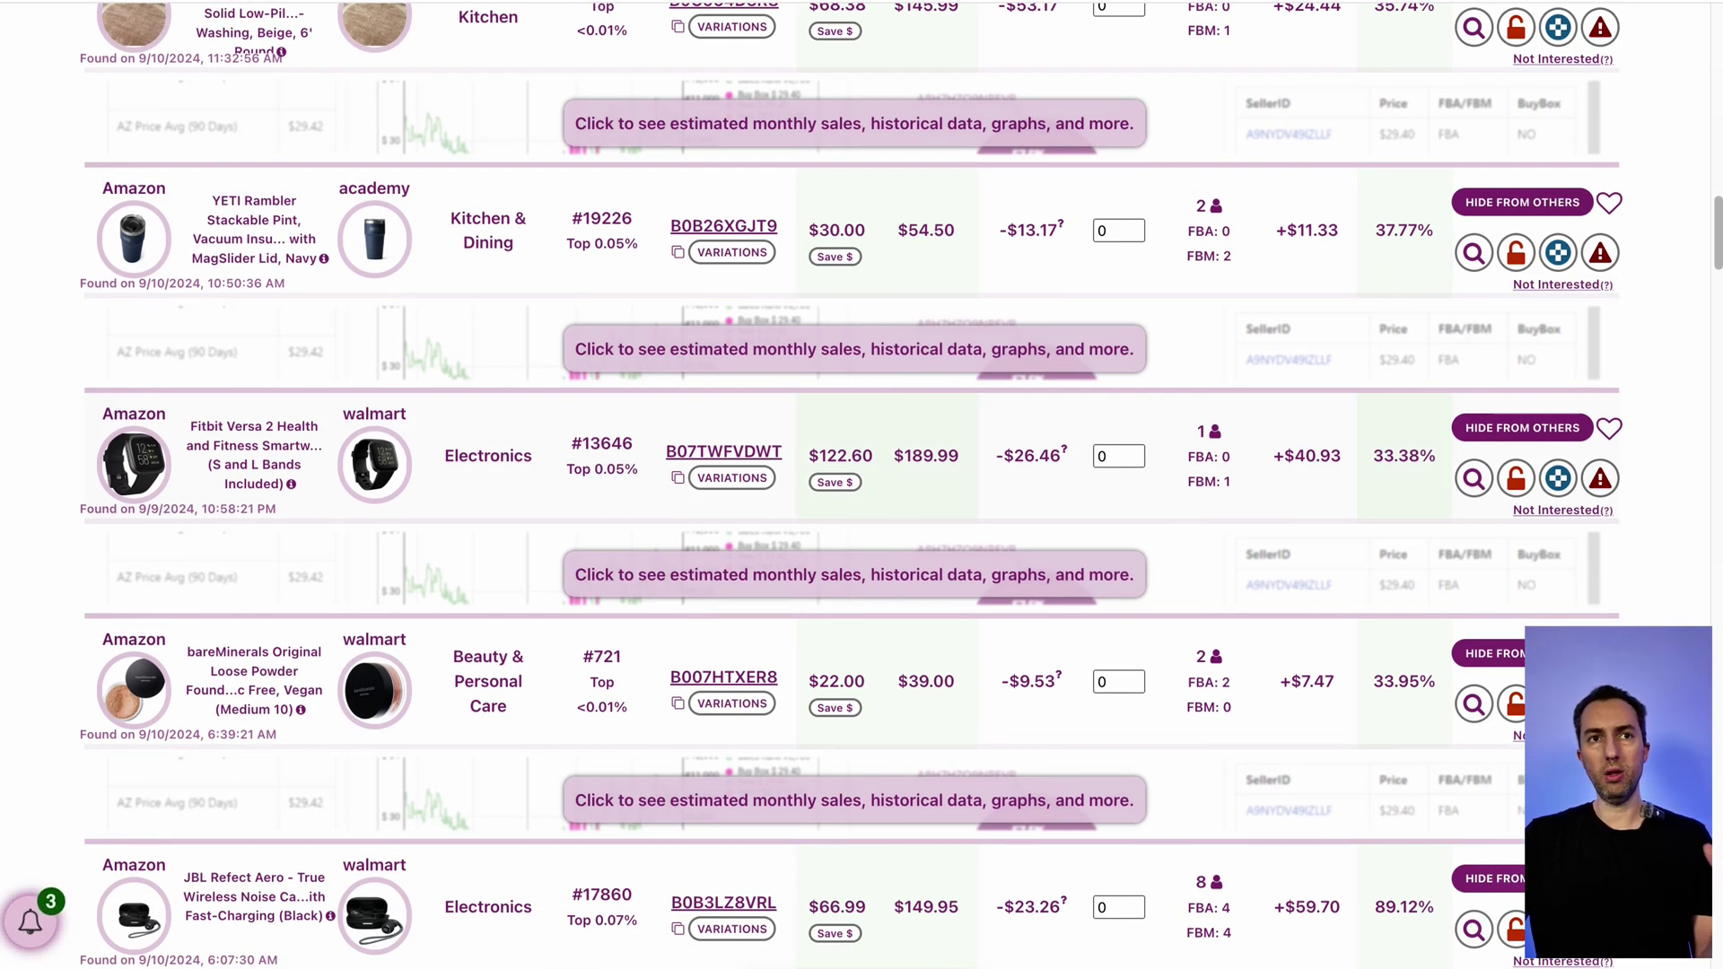
mouse_move(134, 463)
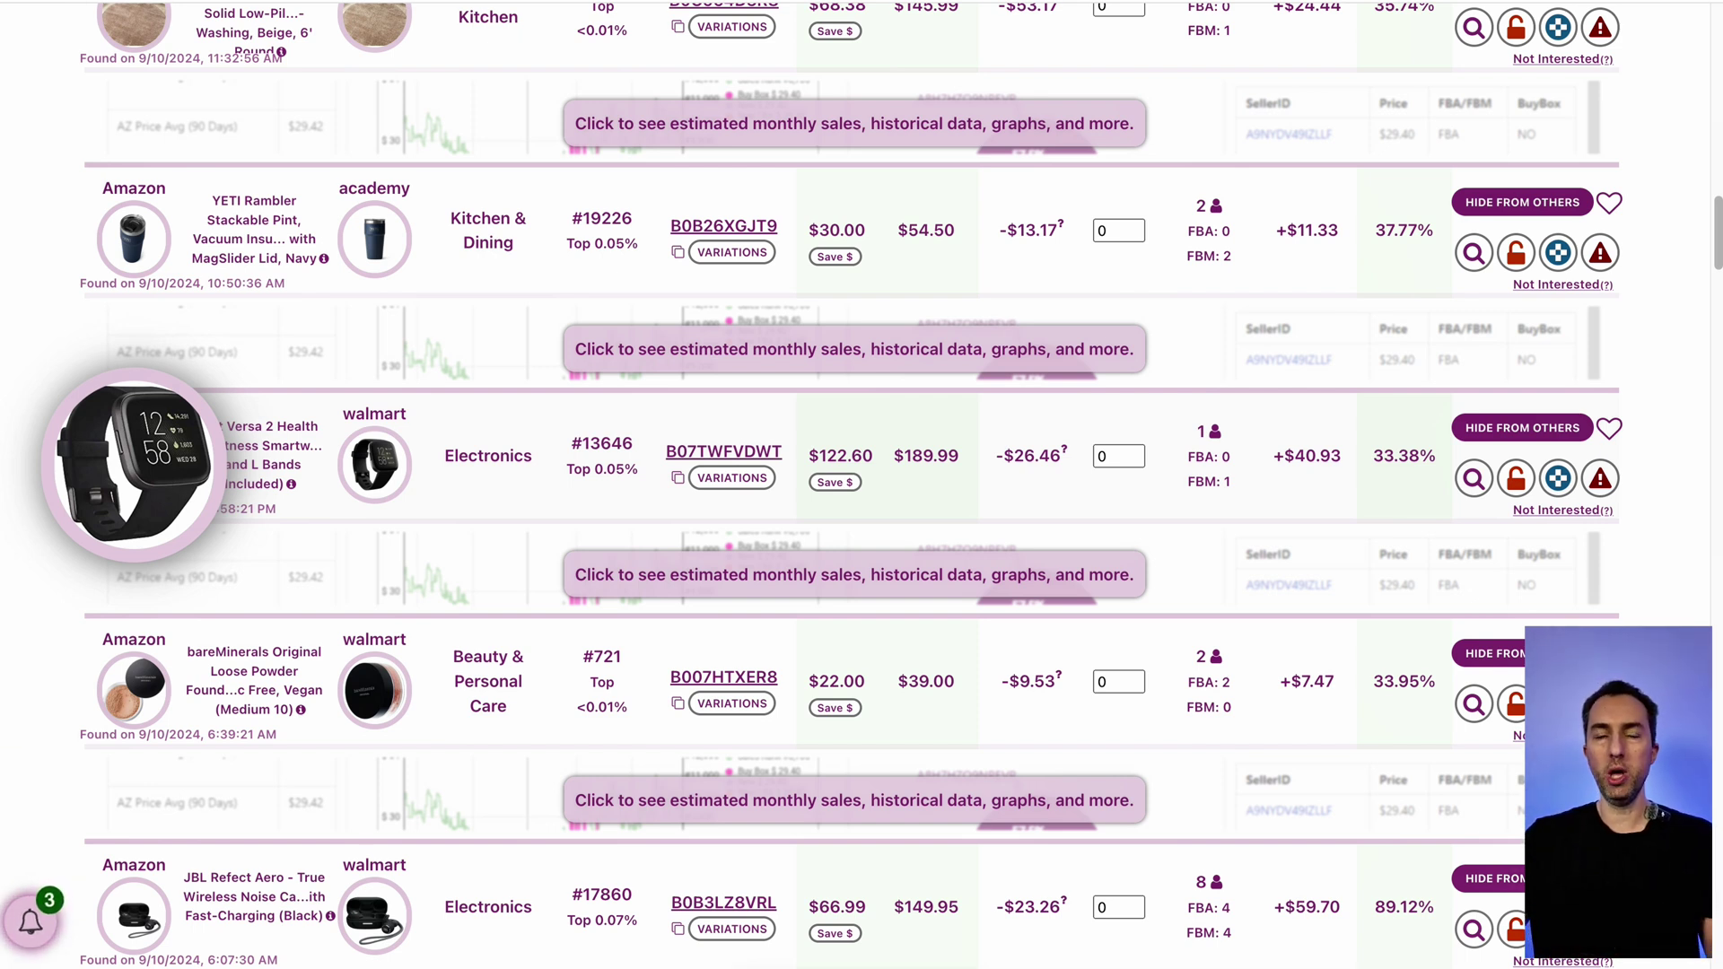
scroll(862, 484, "down", 2)
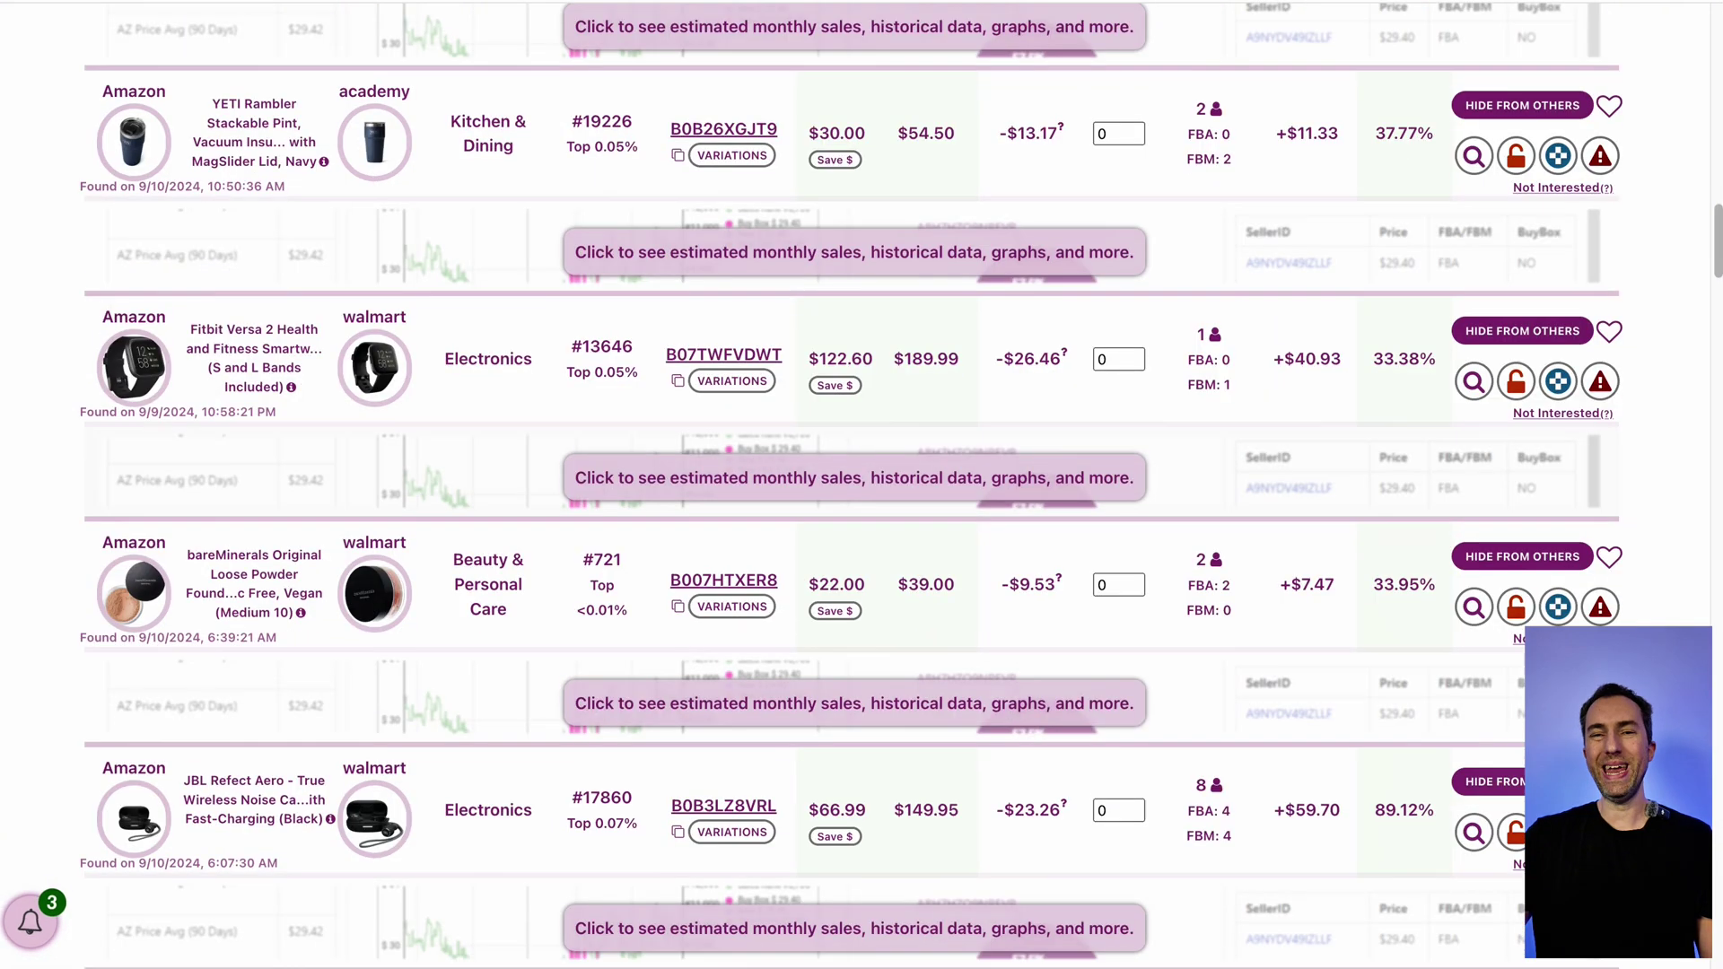
scroll(861, 484, "down", 4)
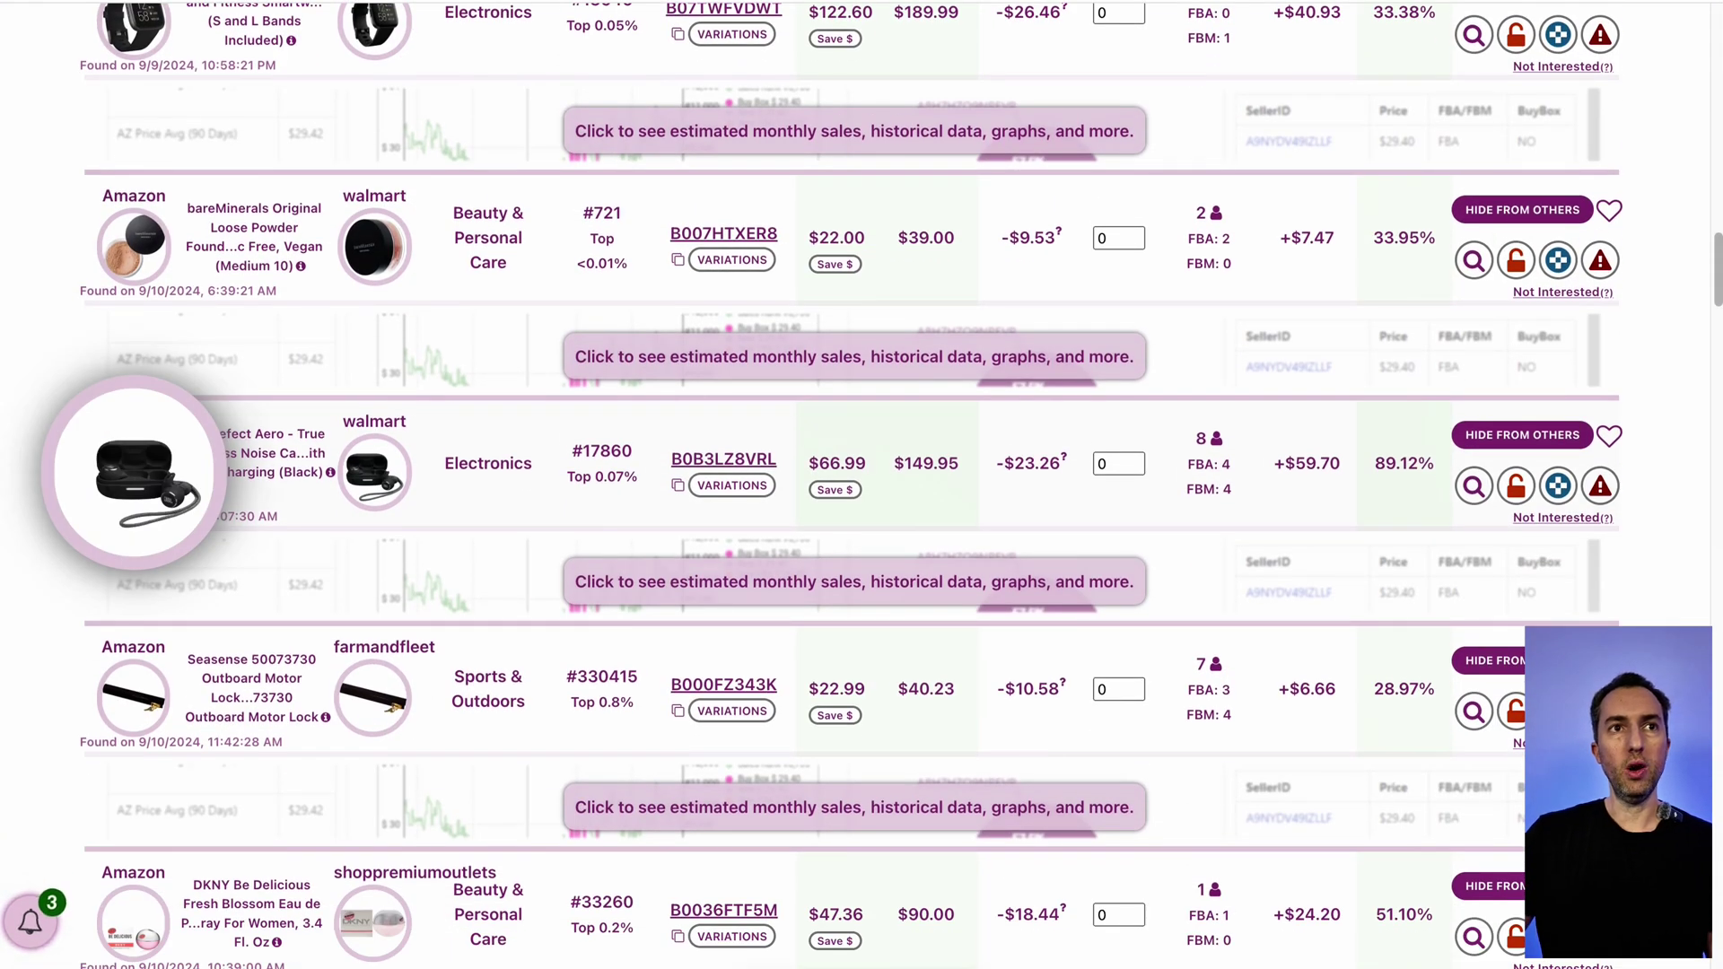
mouse_move(374, 472)
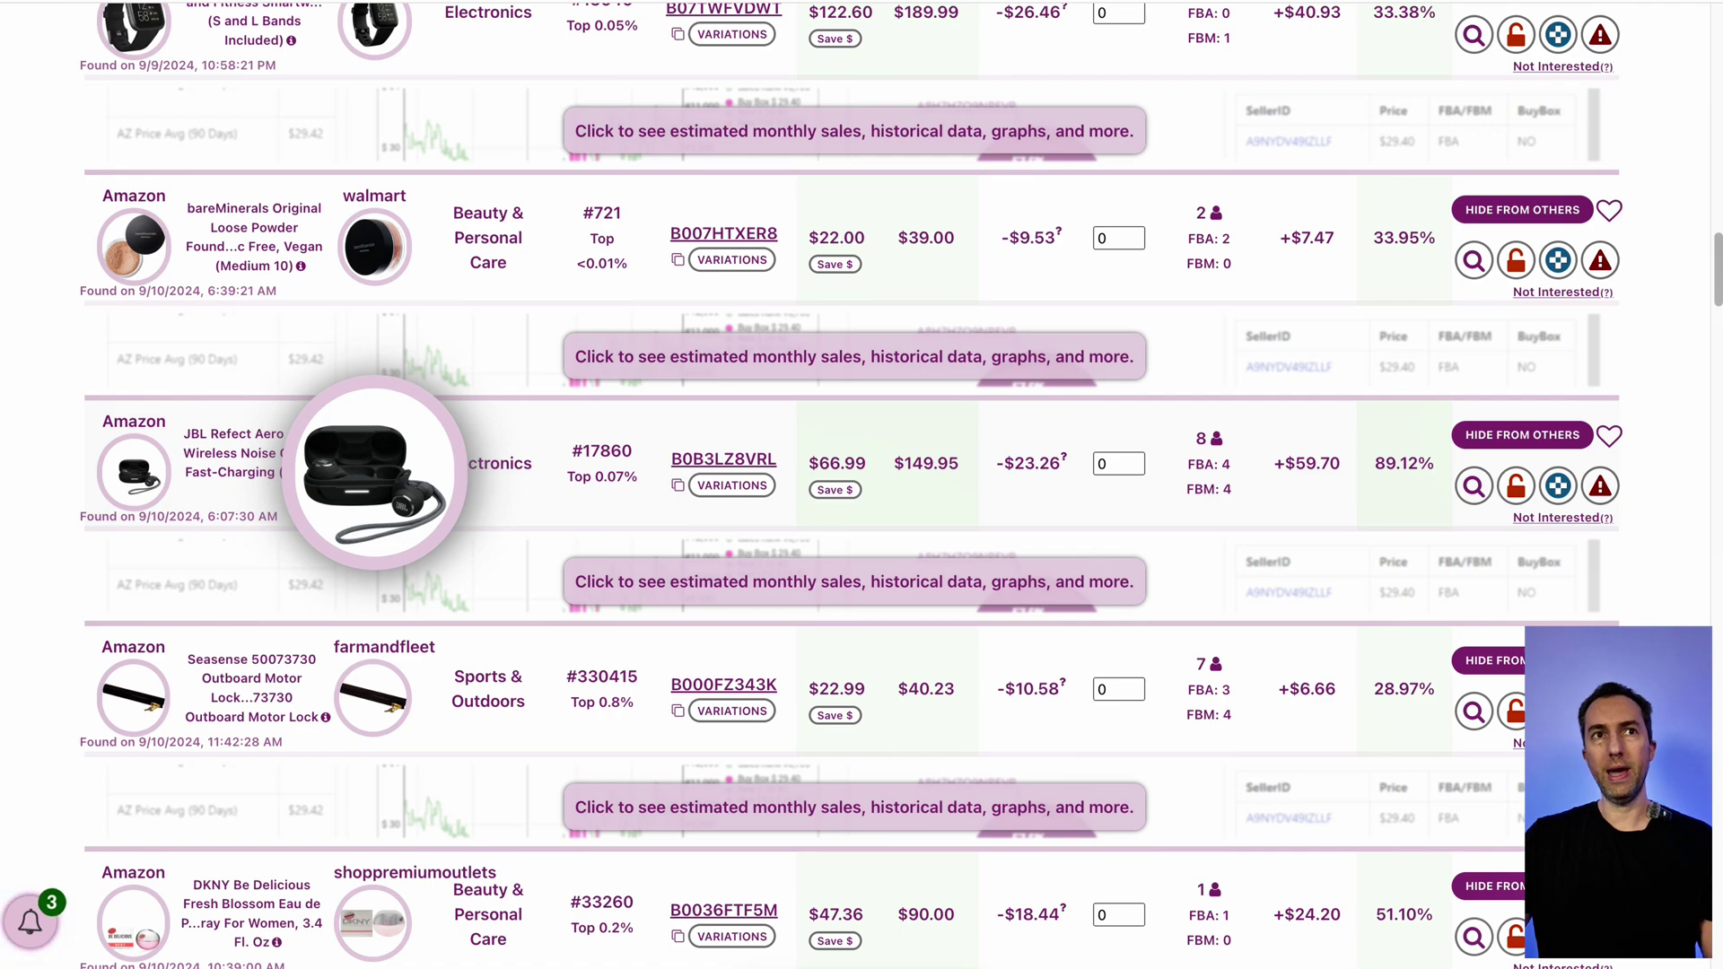
scroll(375, 449, "down", 4)
scroll(374, 448, "down", 2)
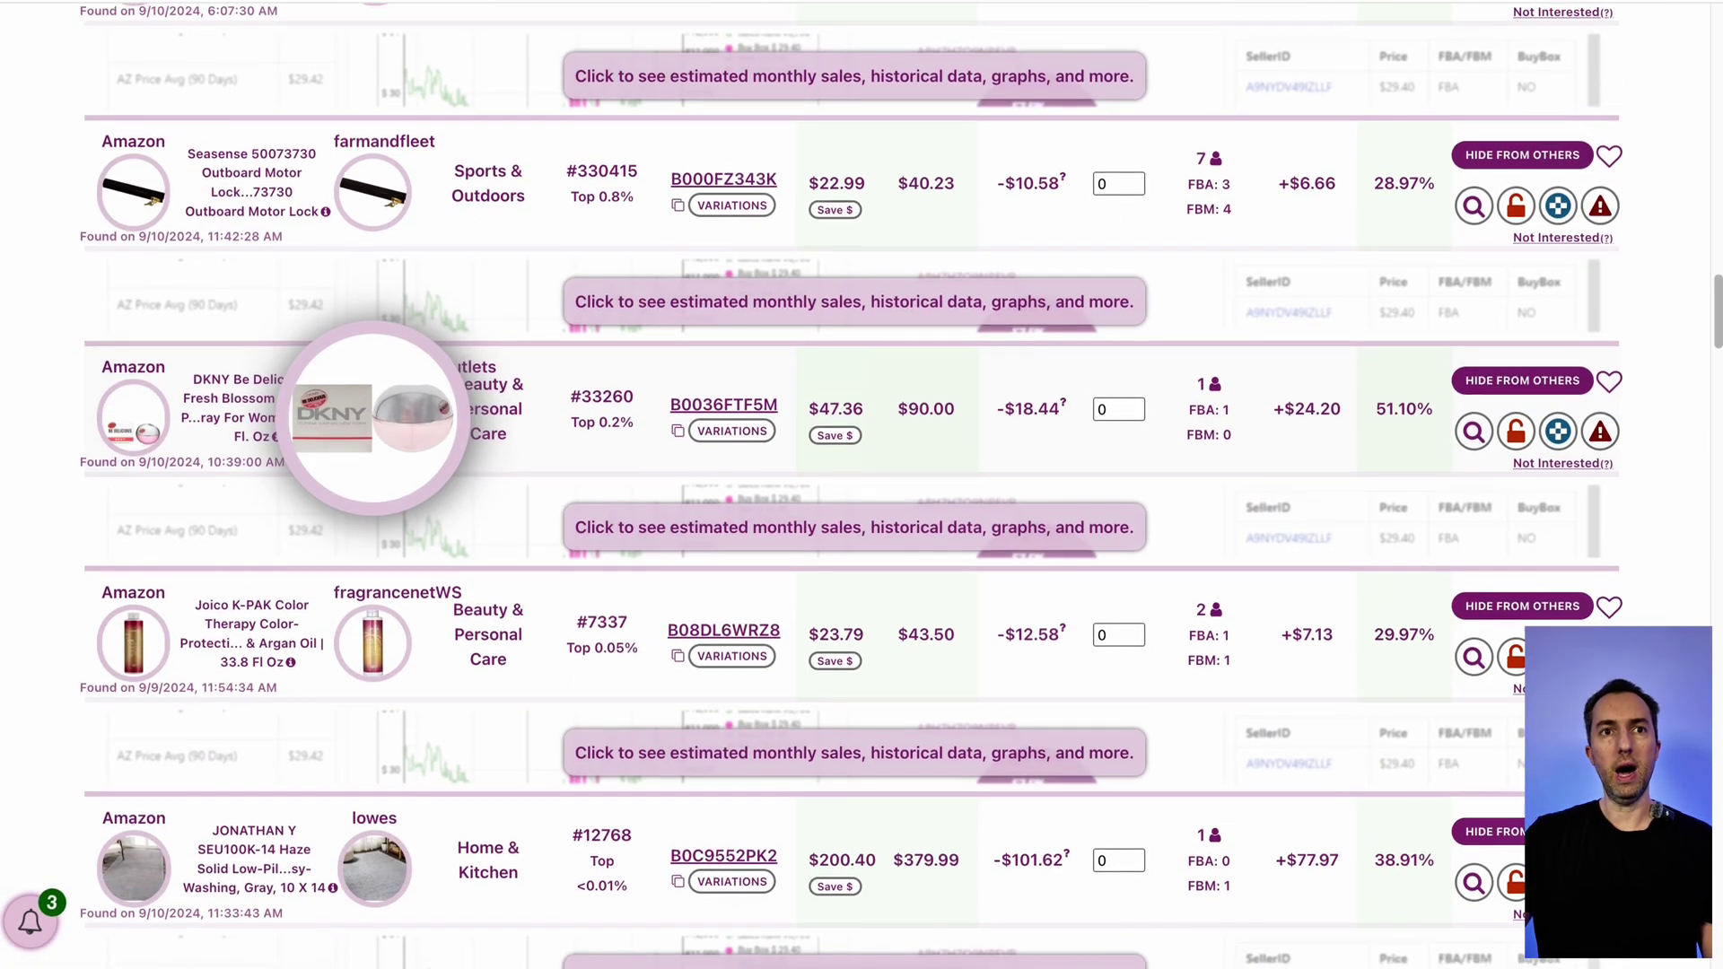
scroll(374, 583, "up", 5)
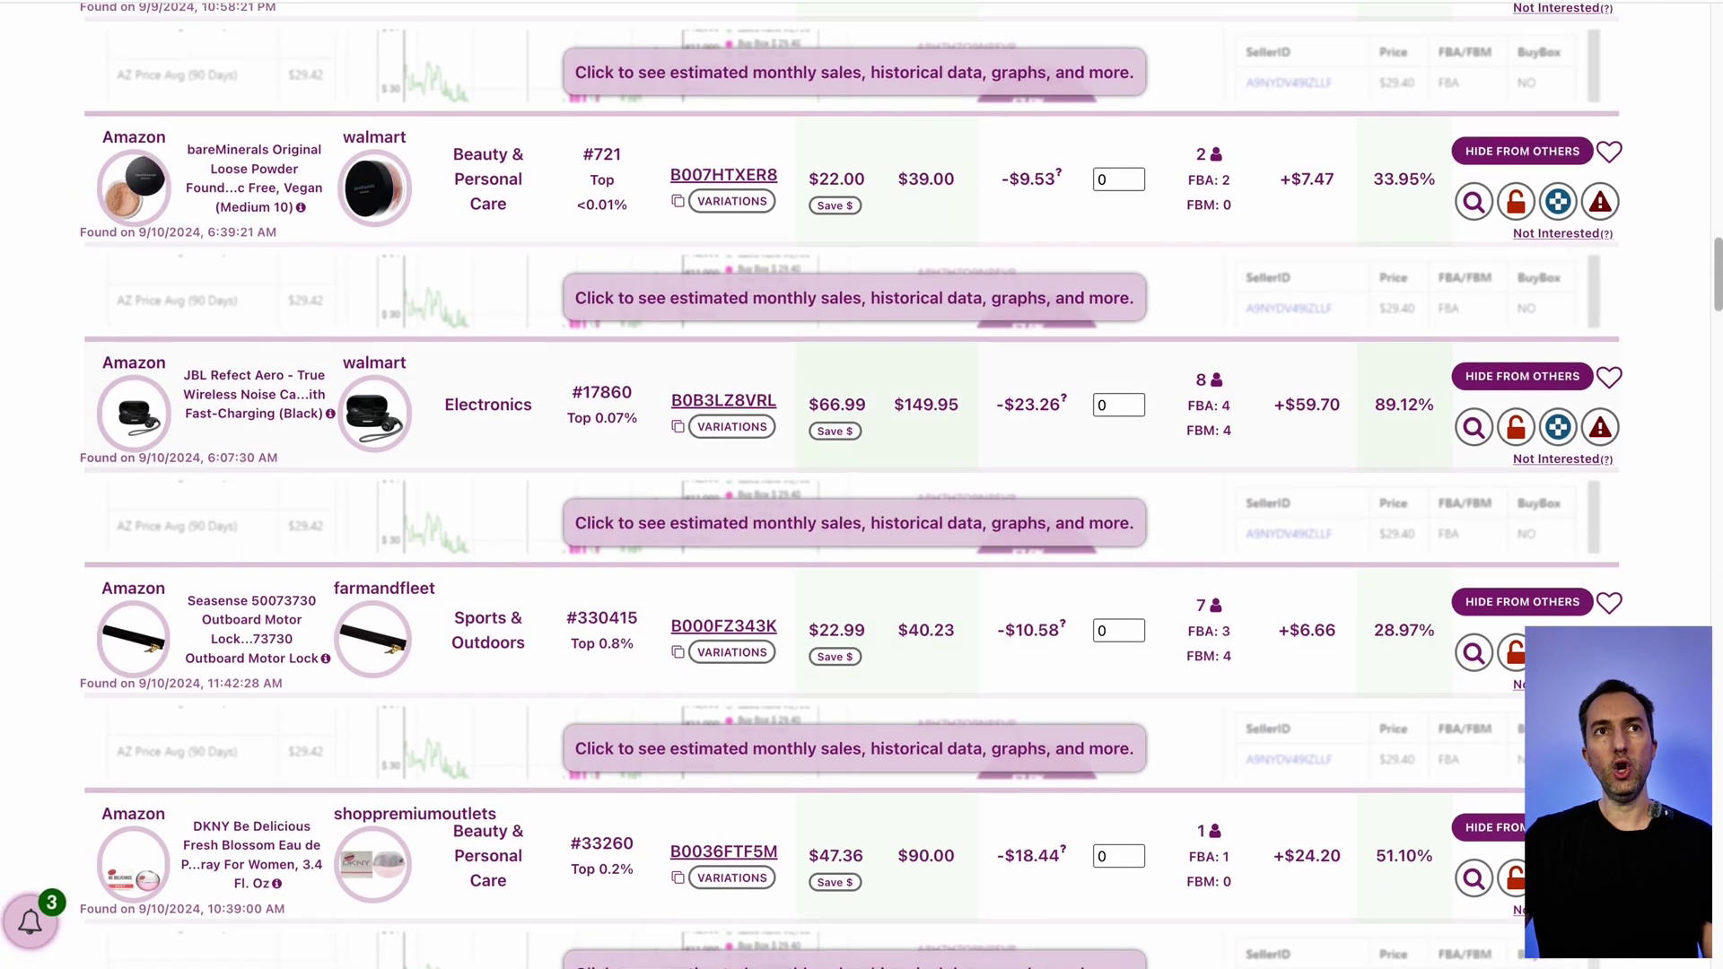
scroll(374, 385, "up", 2)
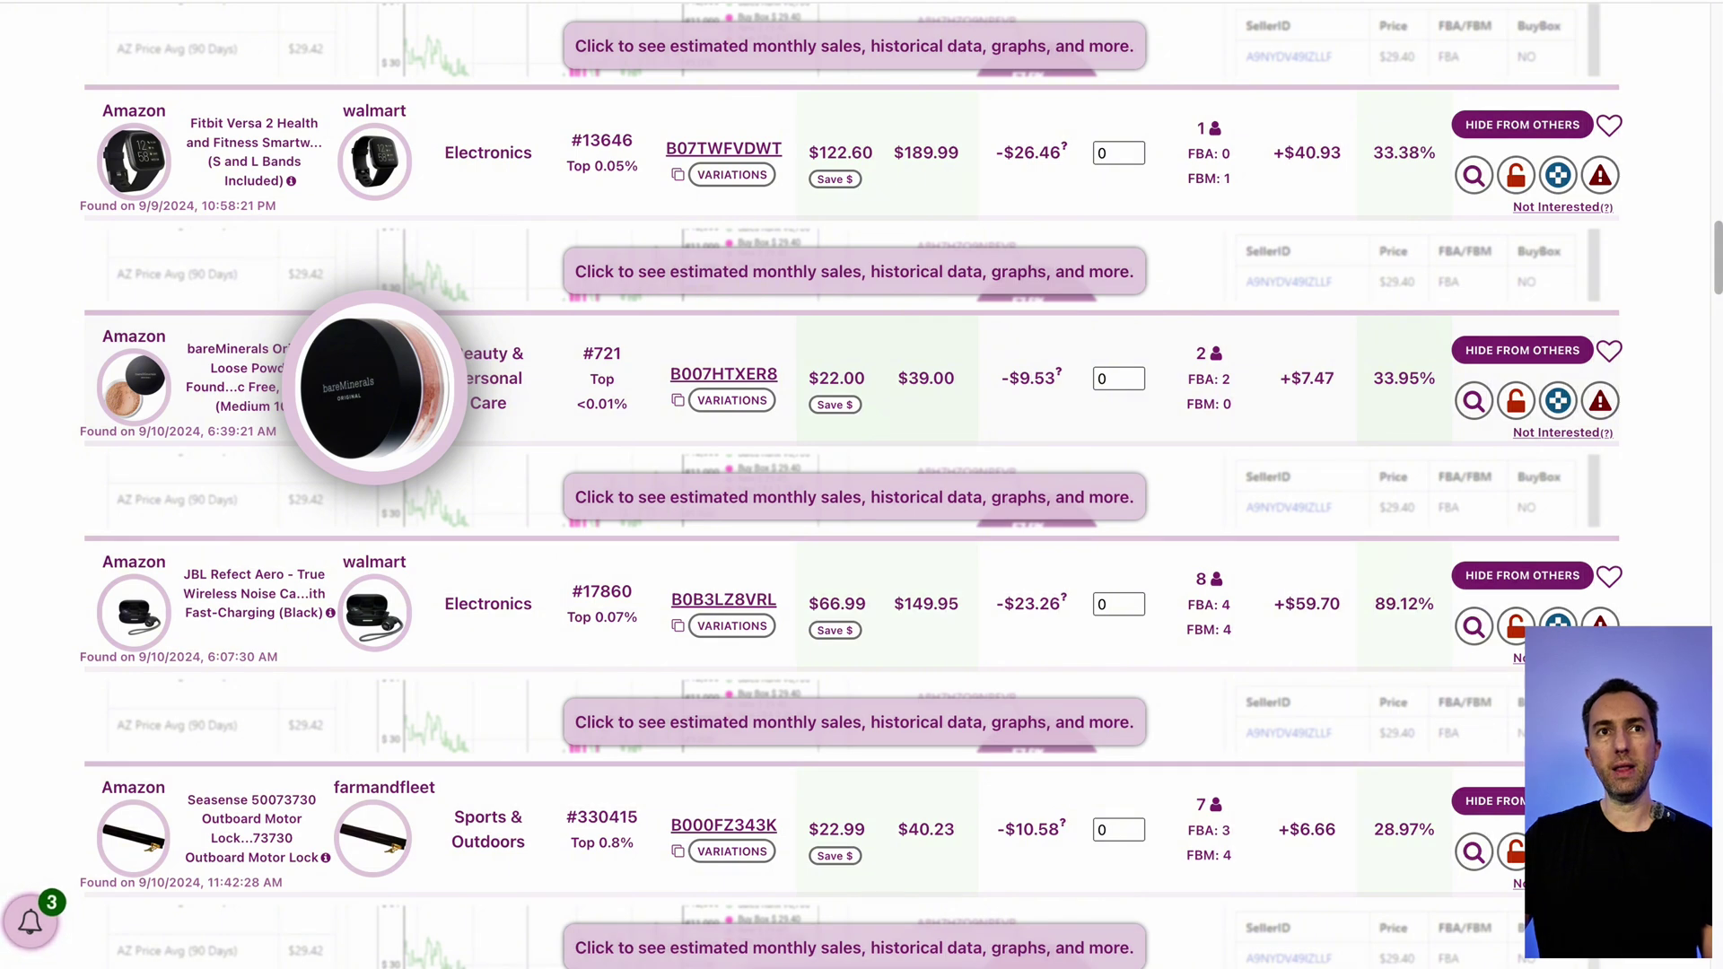
scroll(375, 385, "up", 5)
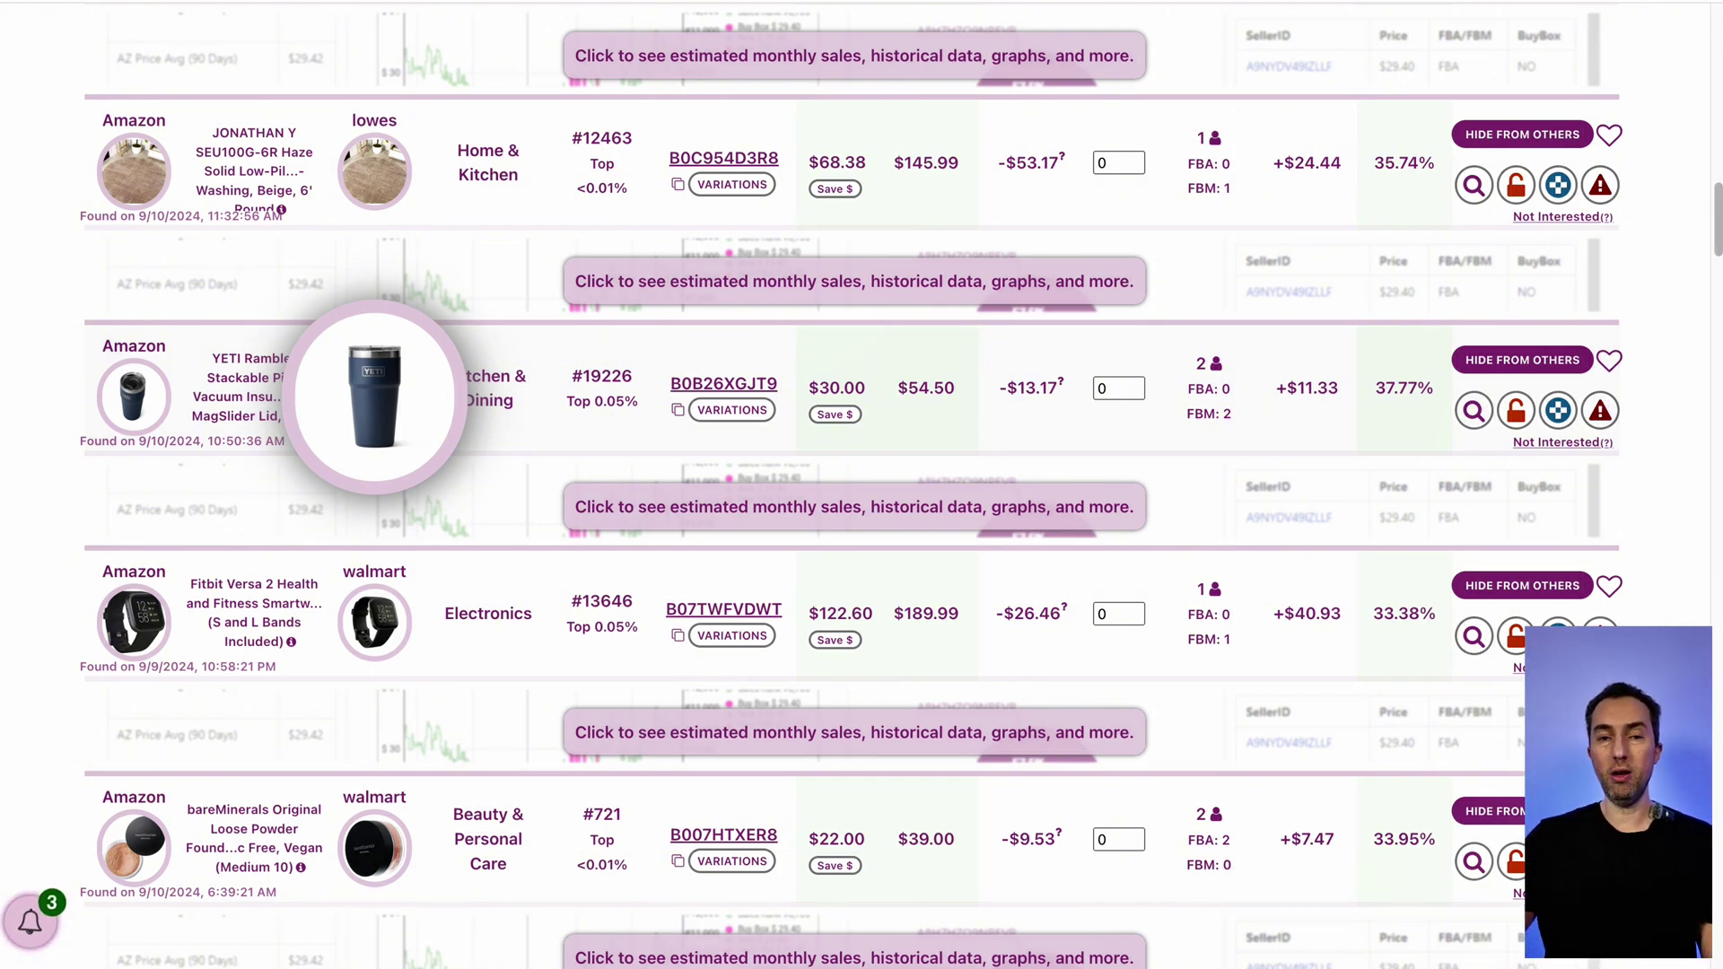
scroll(862, 485, "down", 1)
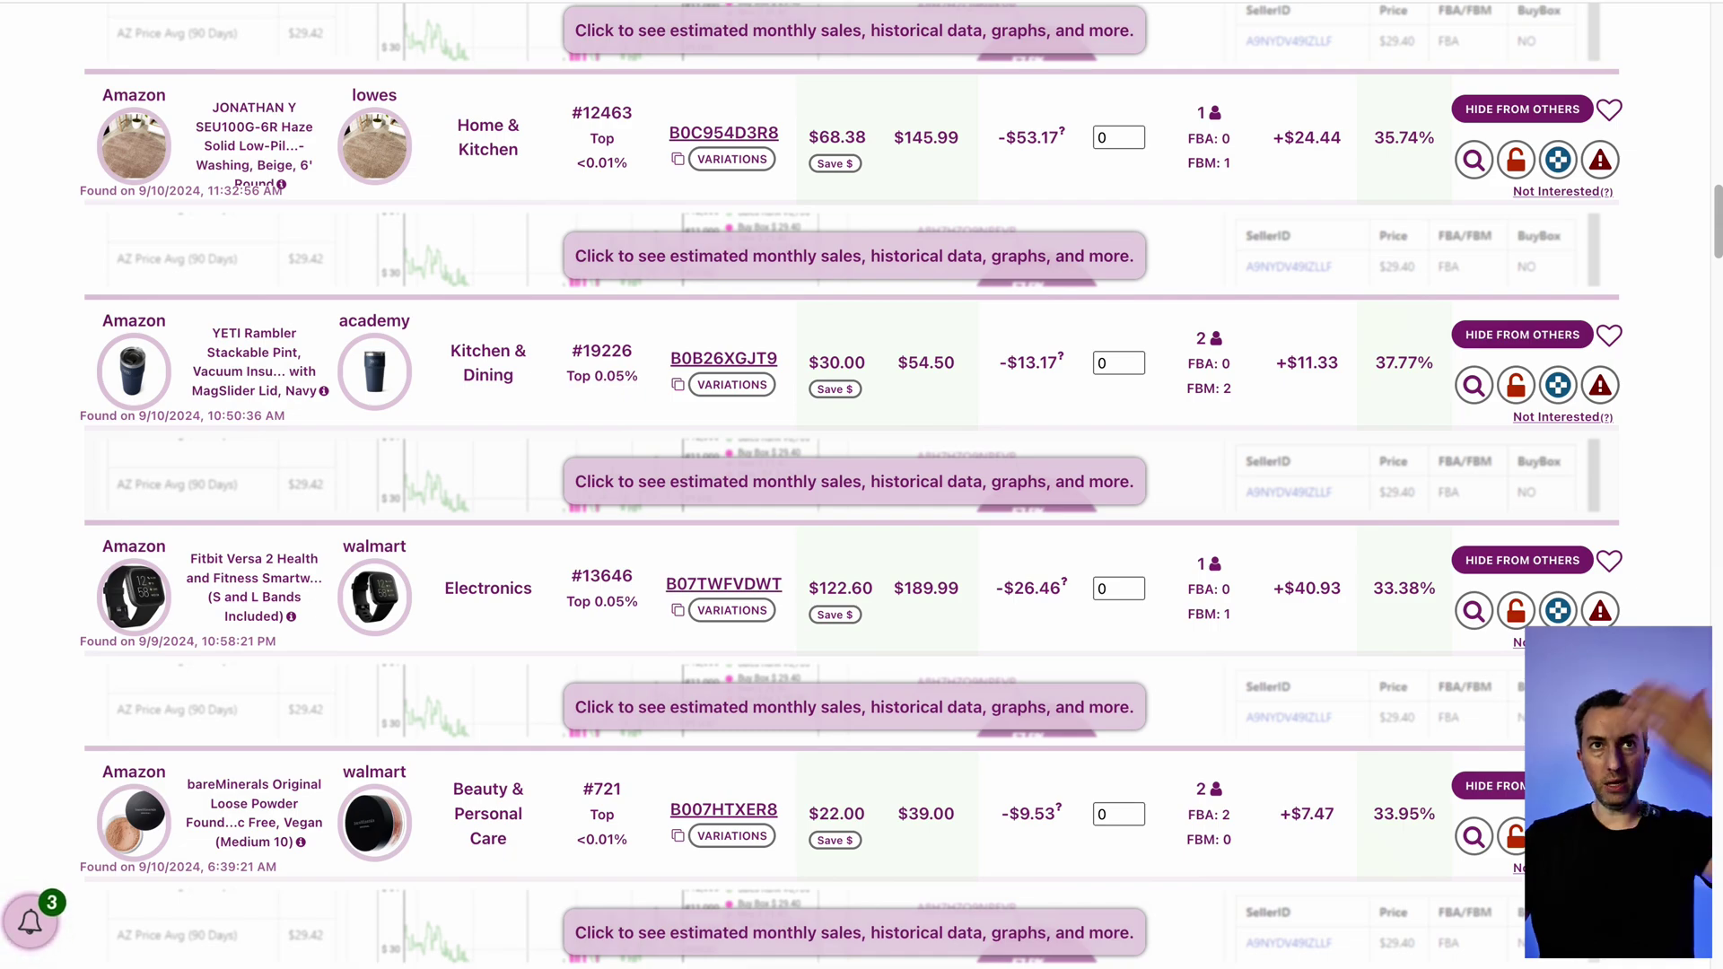
scroll(862, 484, "down", 9)
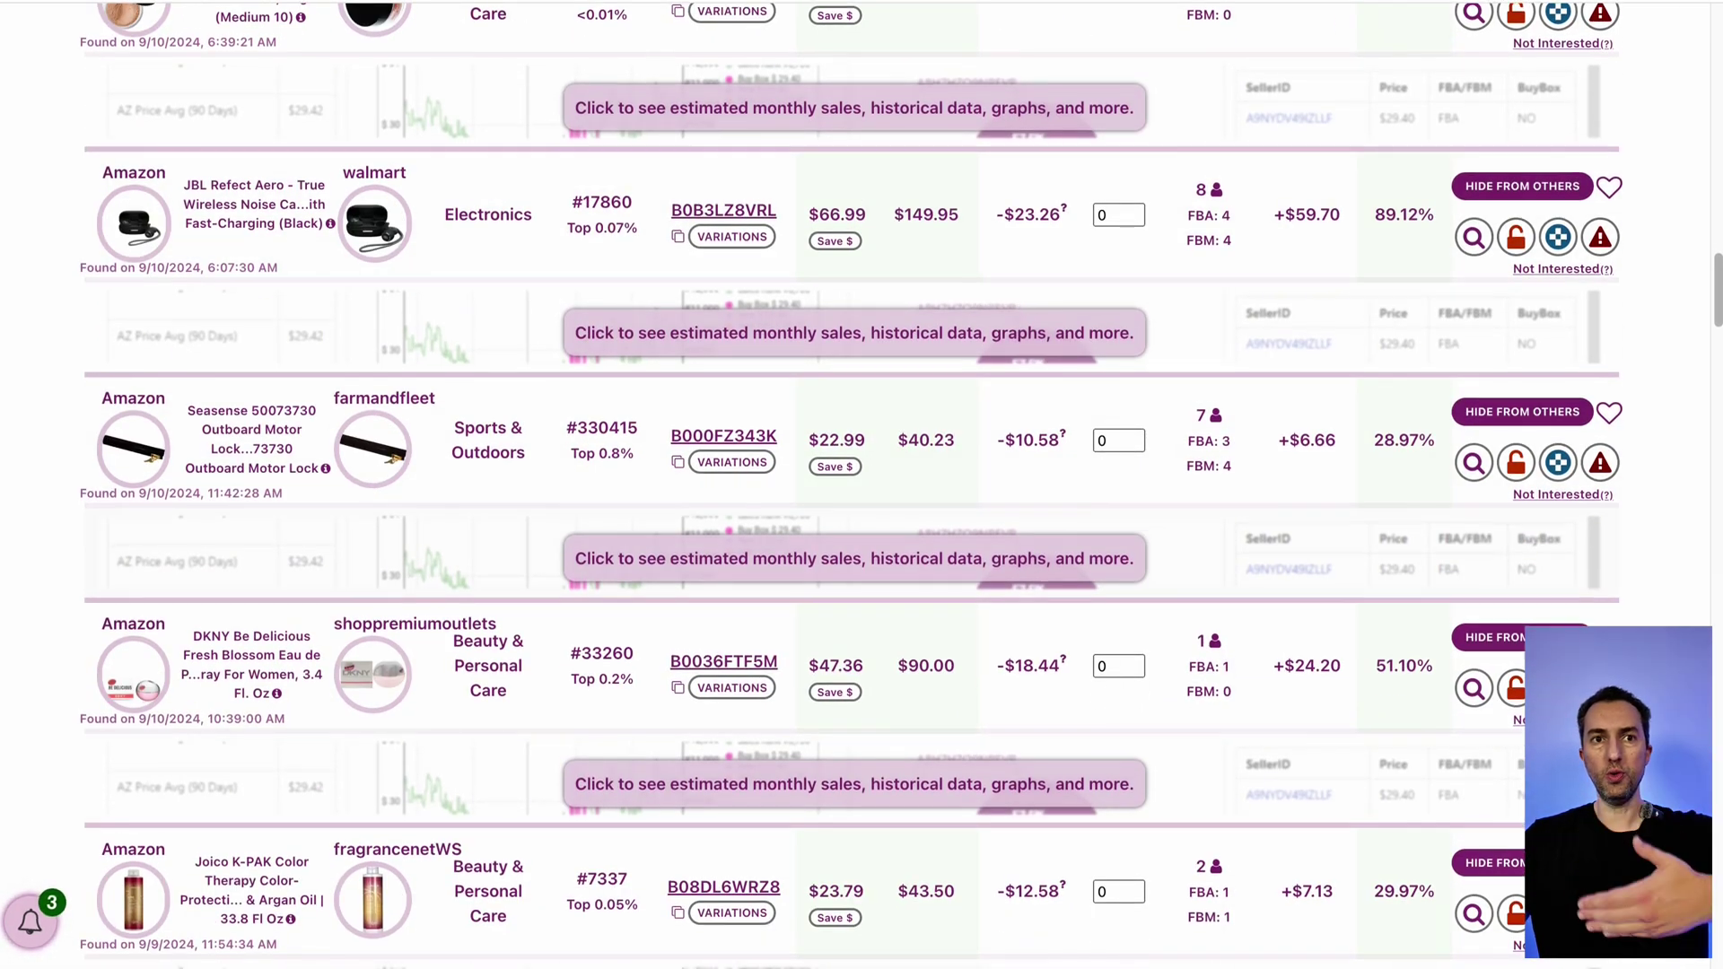
scroll(861, 484, "down", 10)
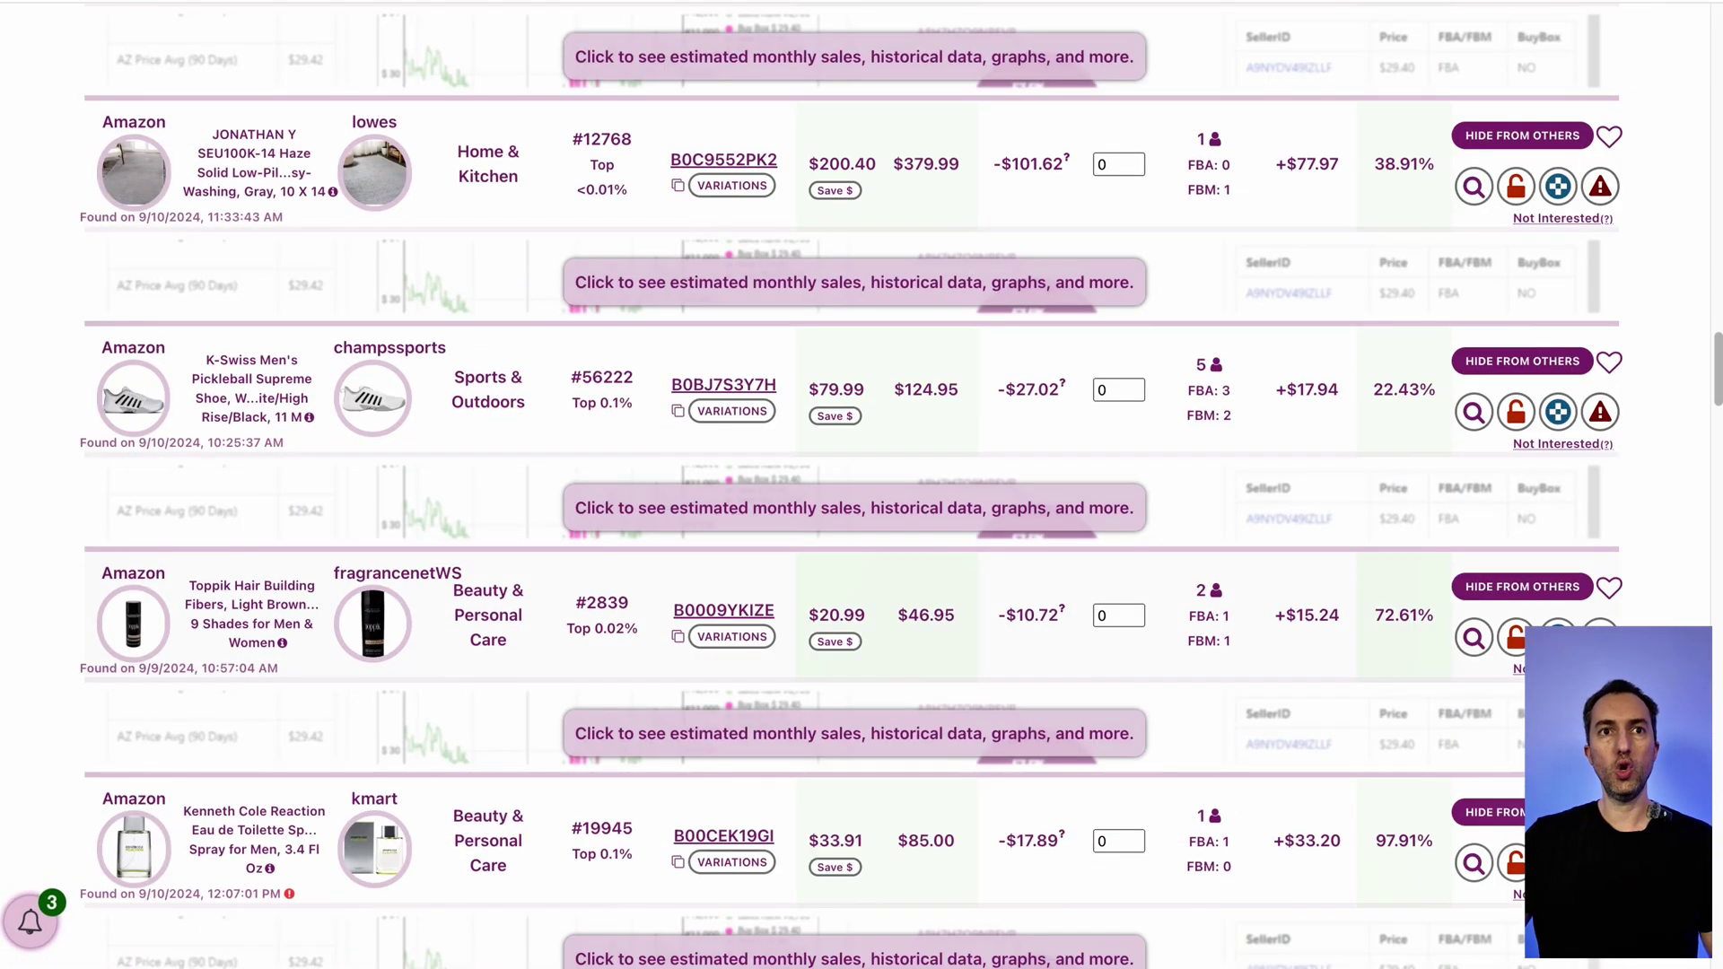
scroll(862, 484, "down", 4)
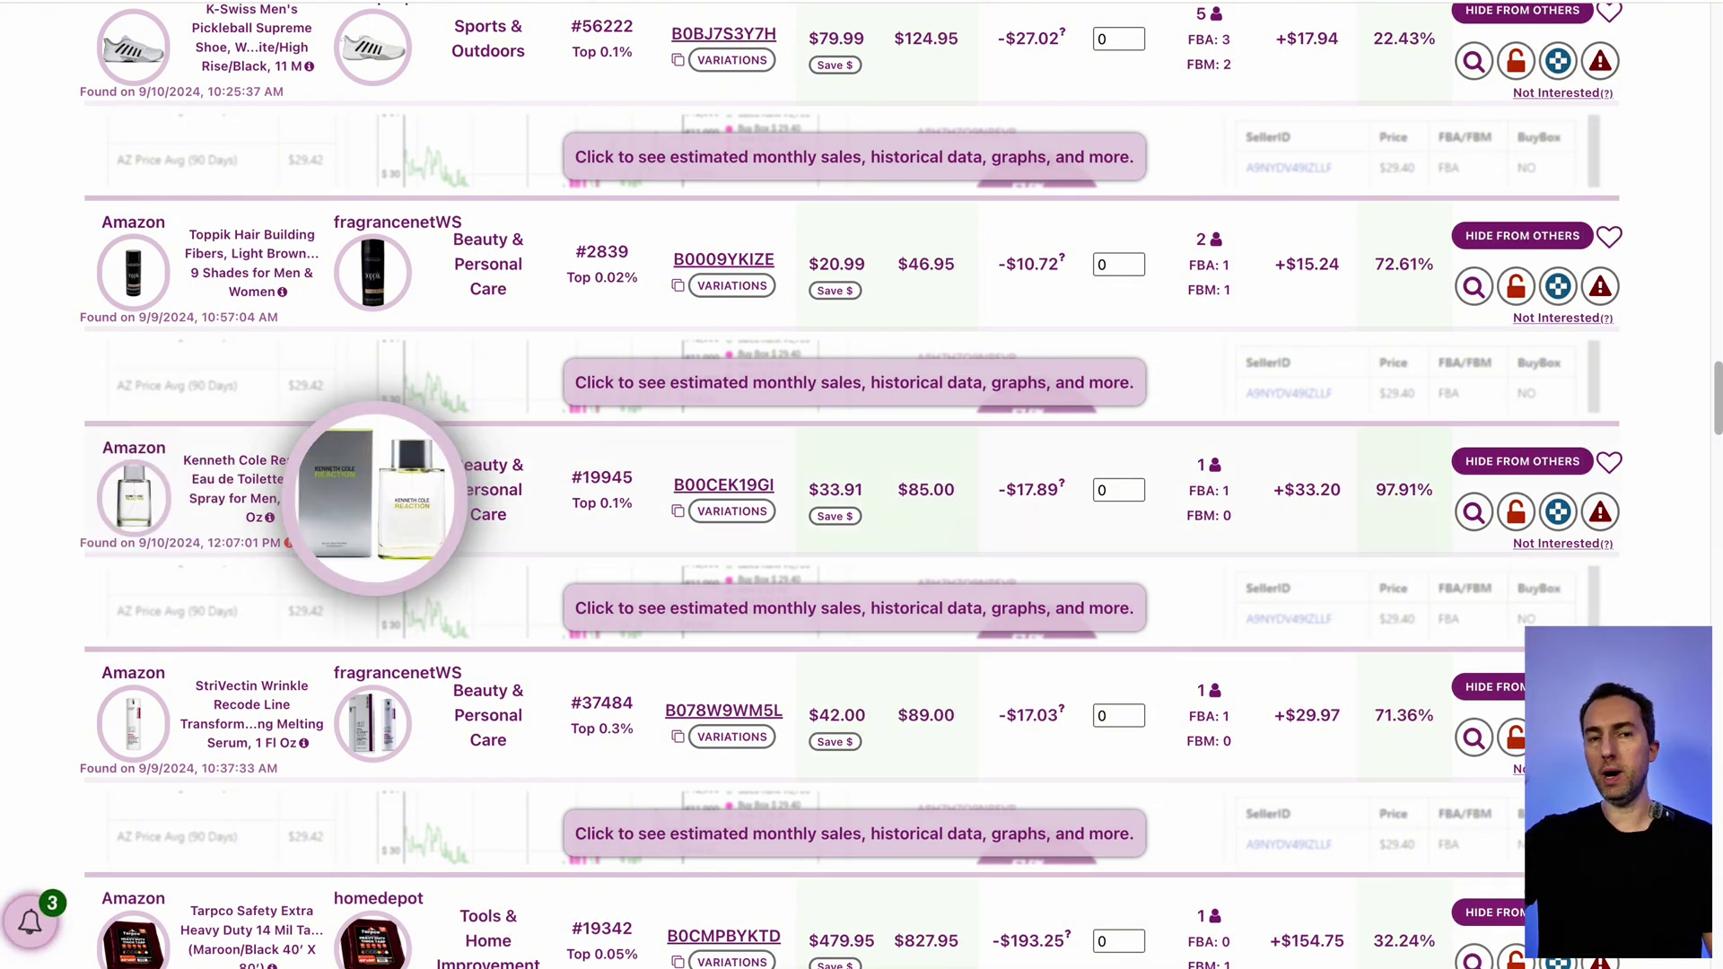
scroll(375, 498, "down", 6)
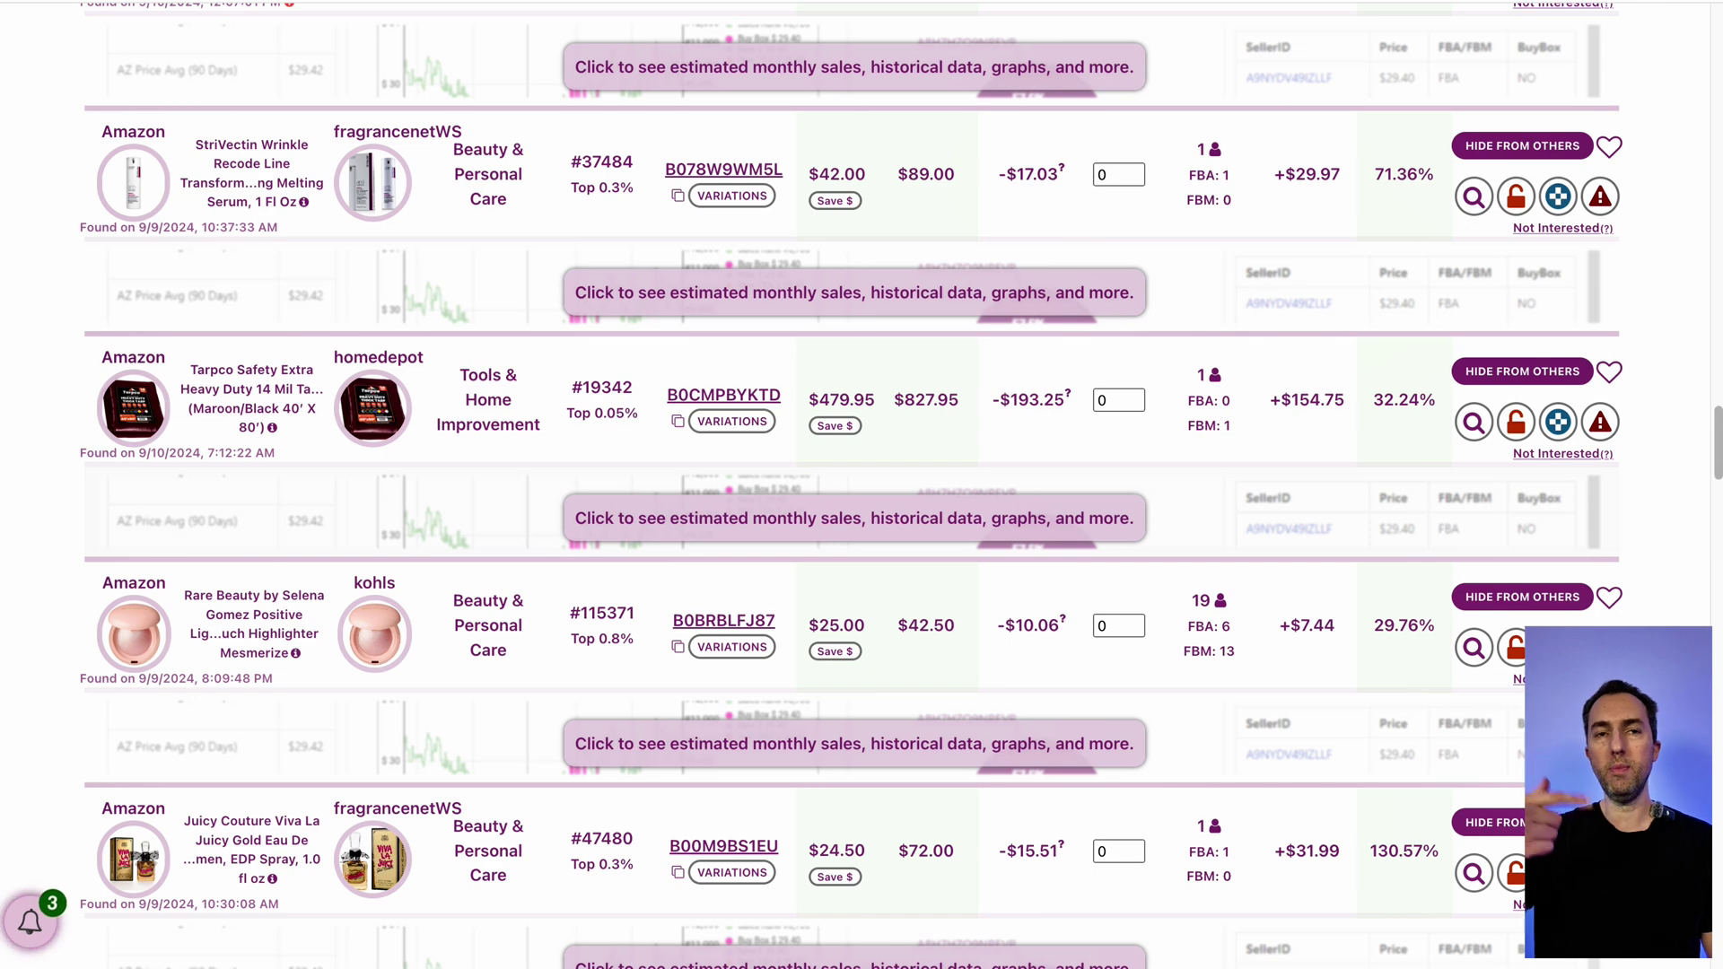
scroll(861, 484, "down", 12)
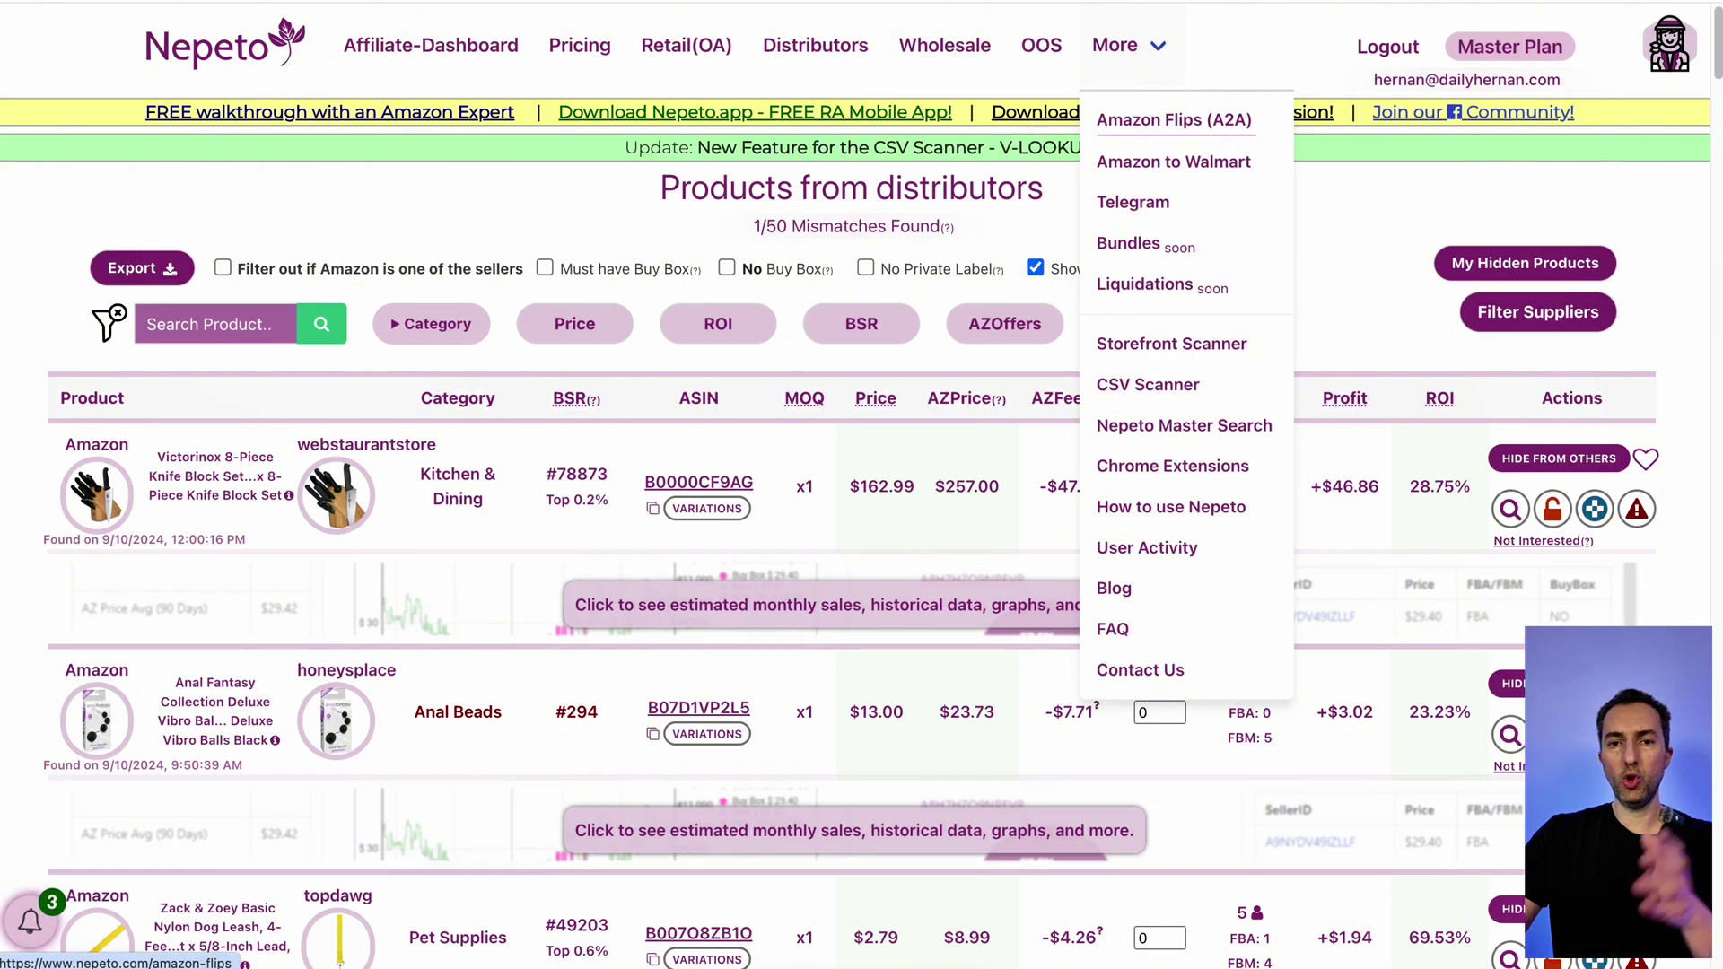
Switch to the Amazon Flips (A2A) leads and scroll back to the top
left_click(1174, 119)
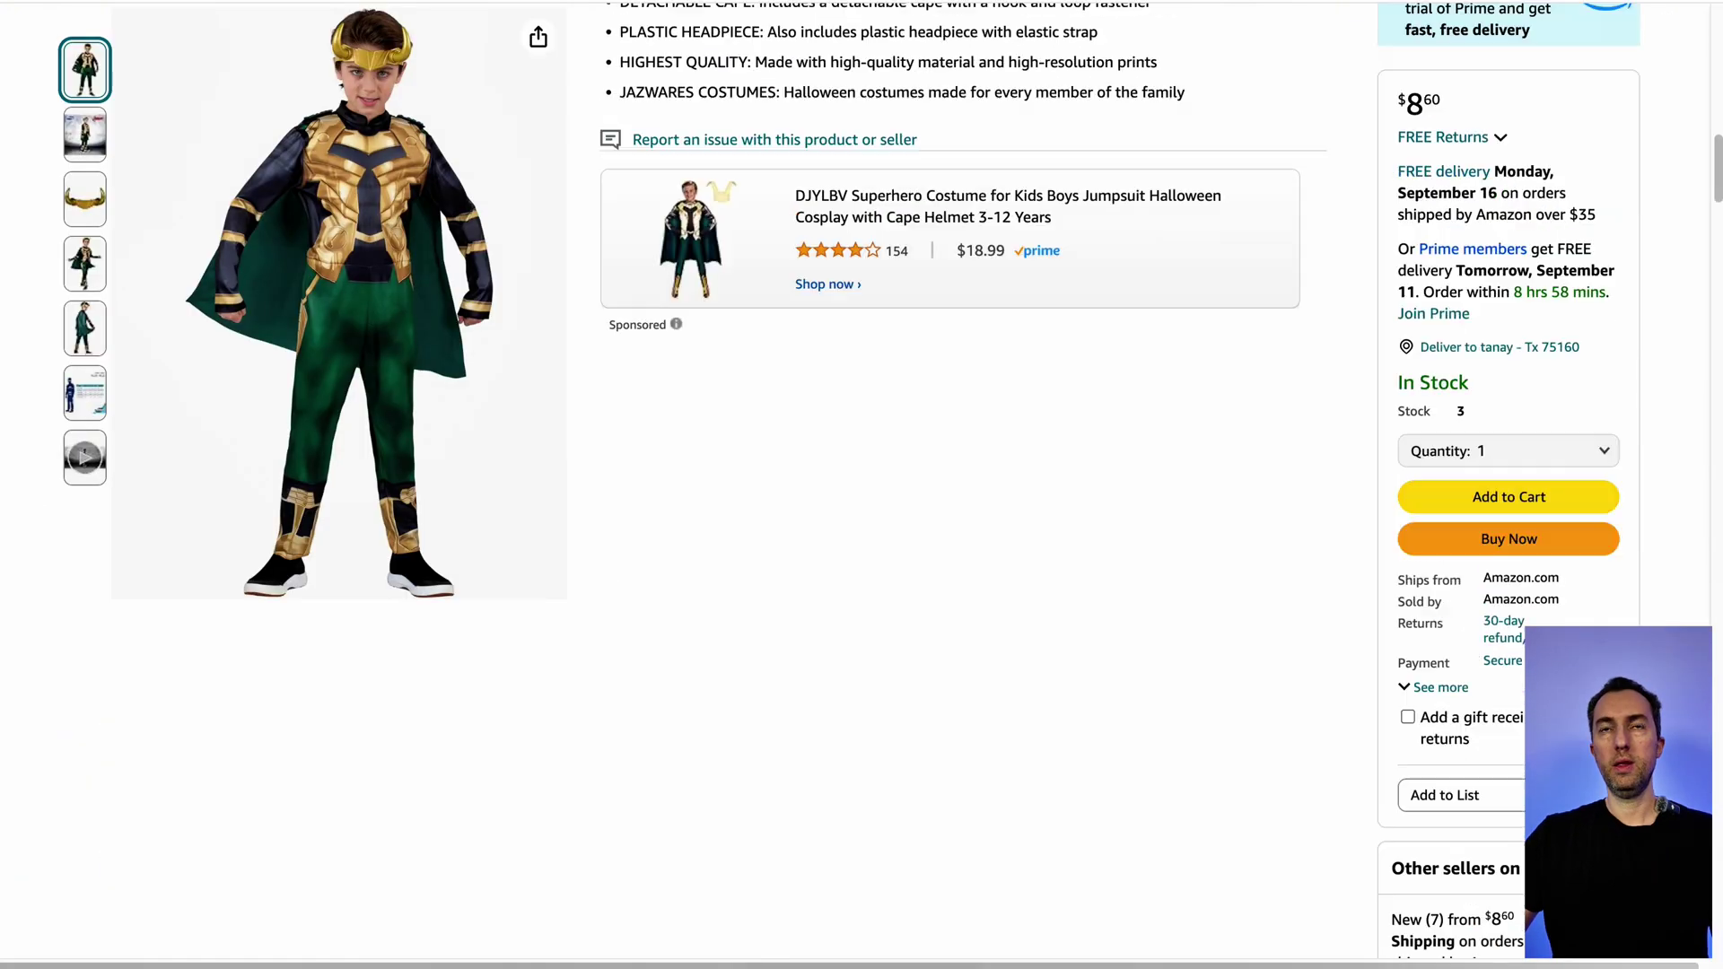
scroll(897, 449, "up", 4)
scroll(897, 449, "up", 2)
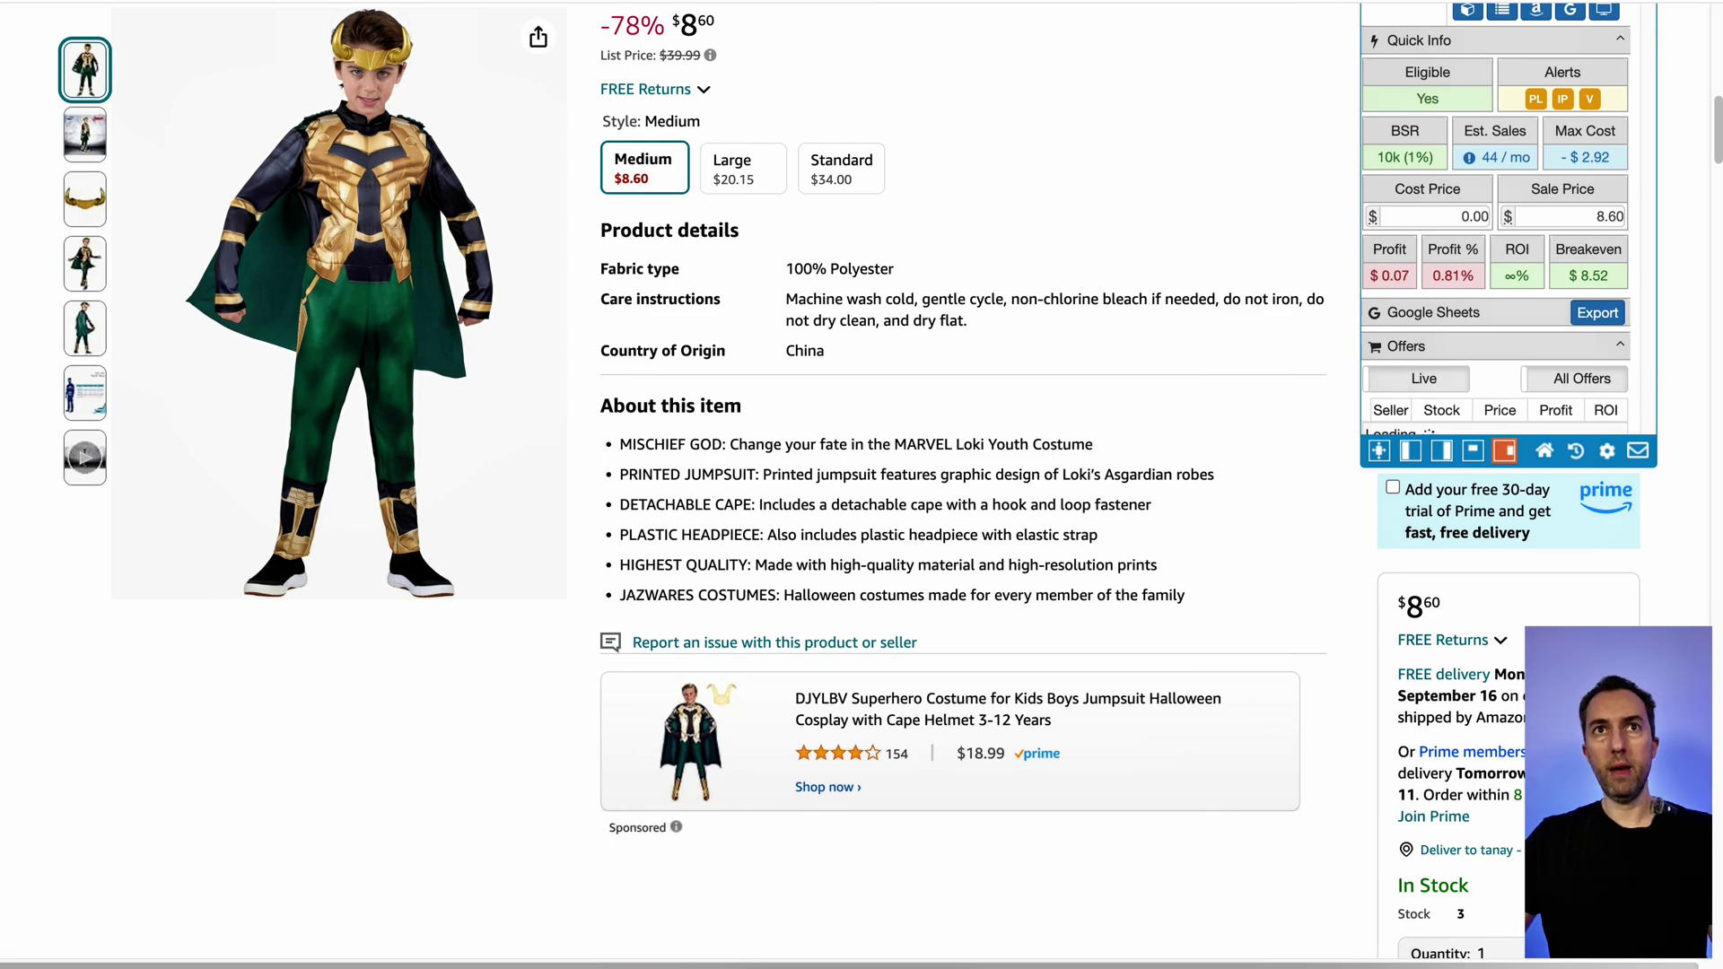
In SellerAmp, use 90-day data, sale price 21 and cost 8.60, then close the tab
scroll(897, 449, "up", 5)
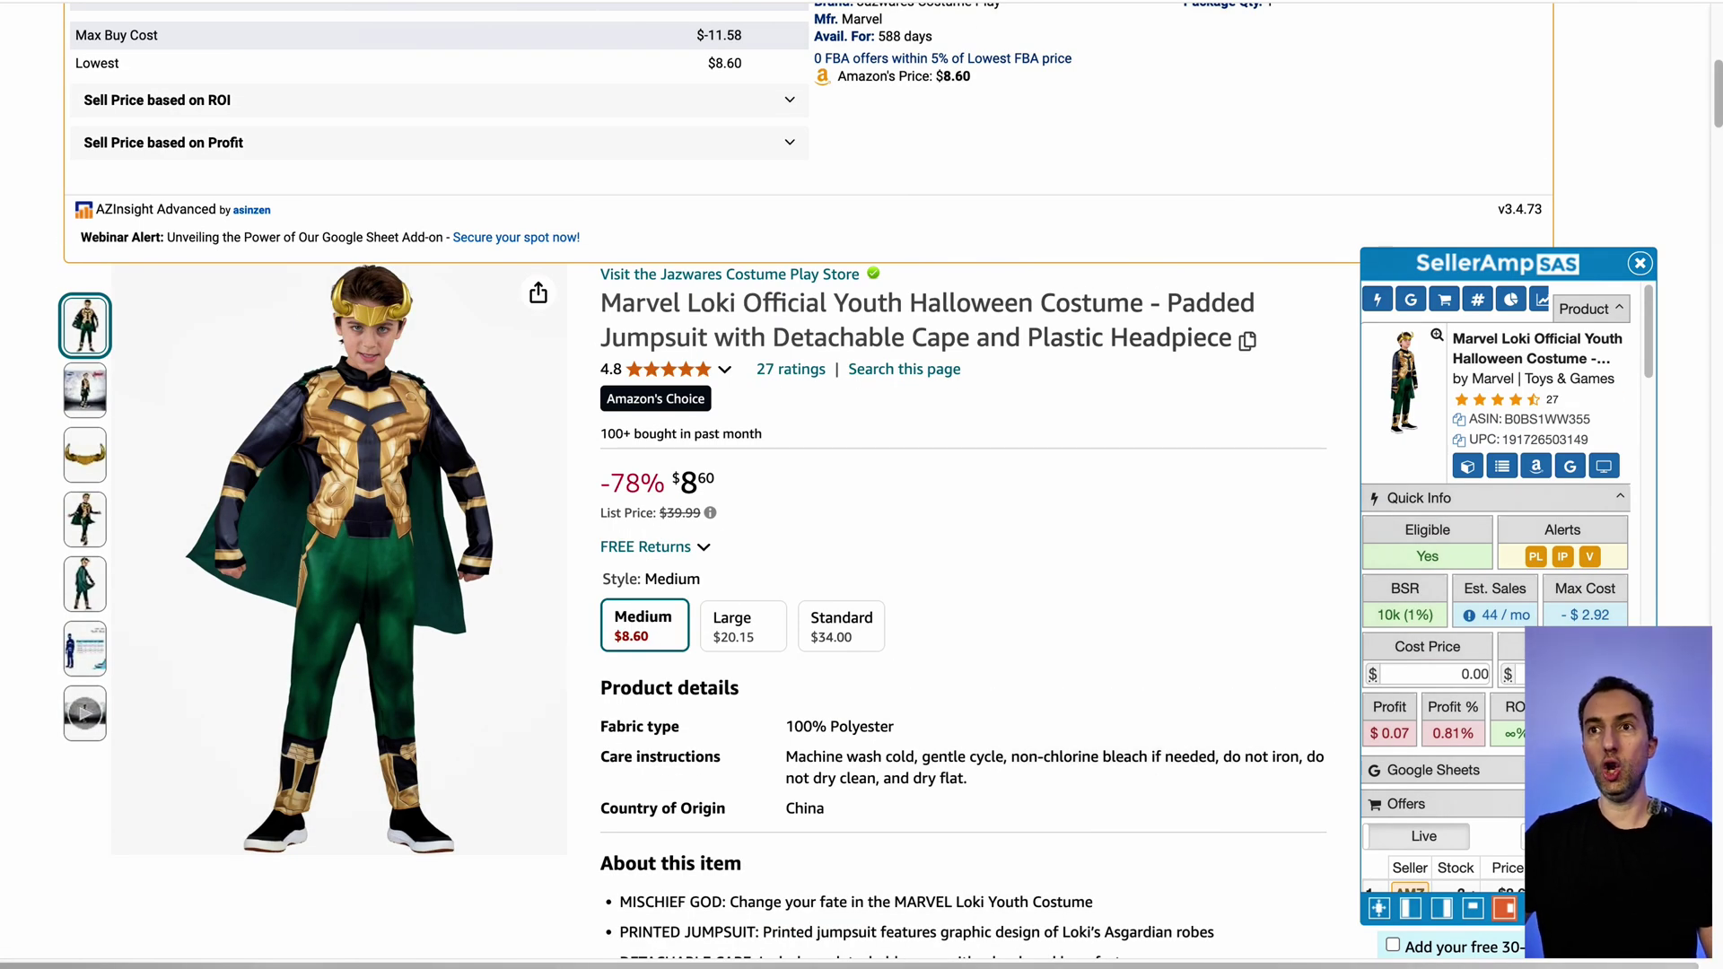
scroll(898, 449, "down", 6)
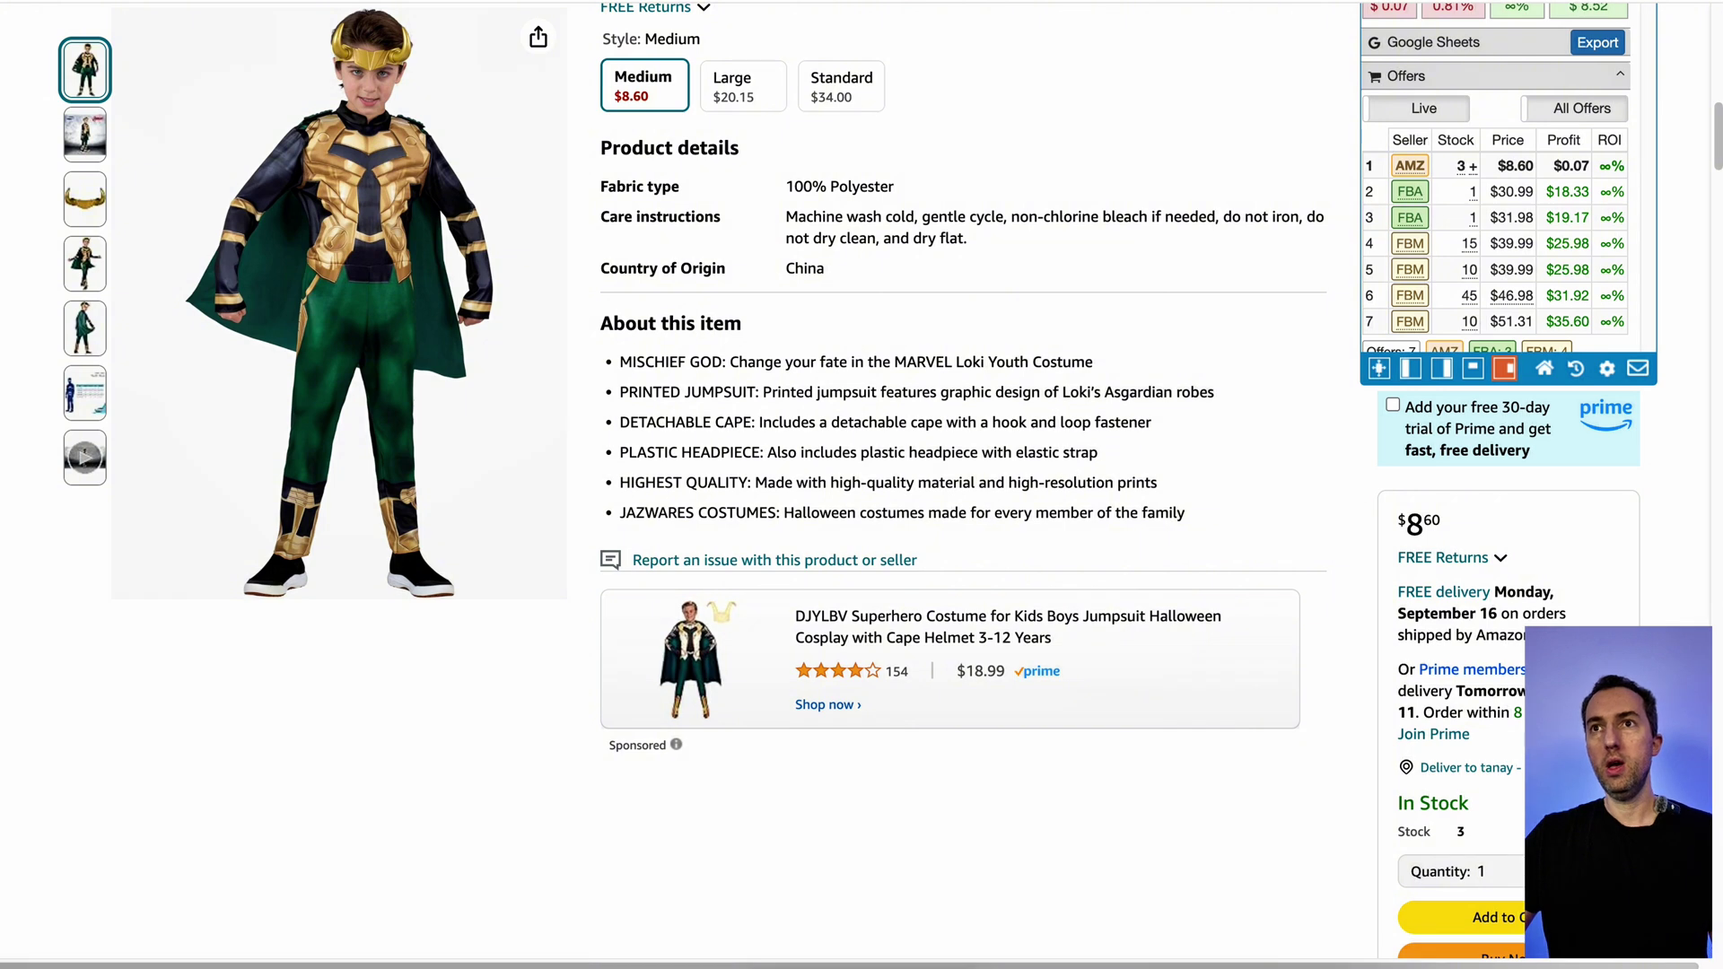
scroll(1445, 180, "down", 3)
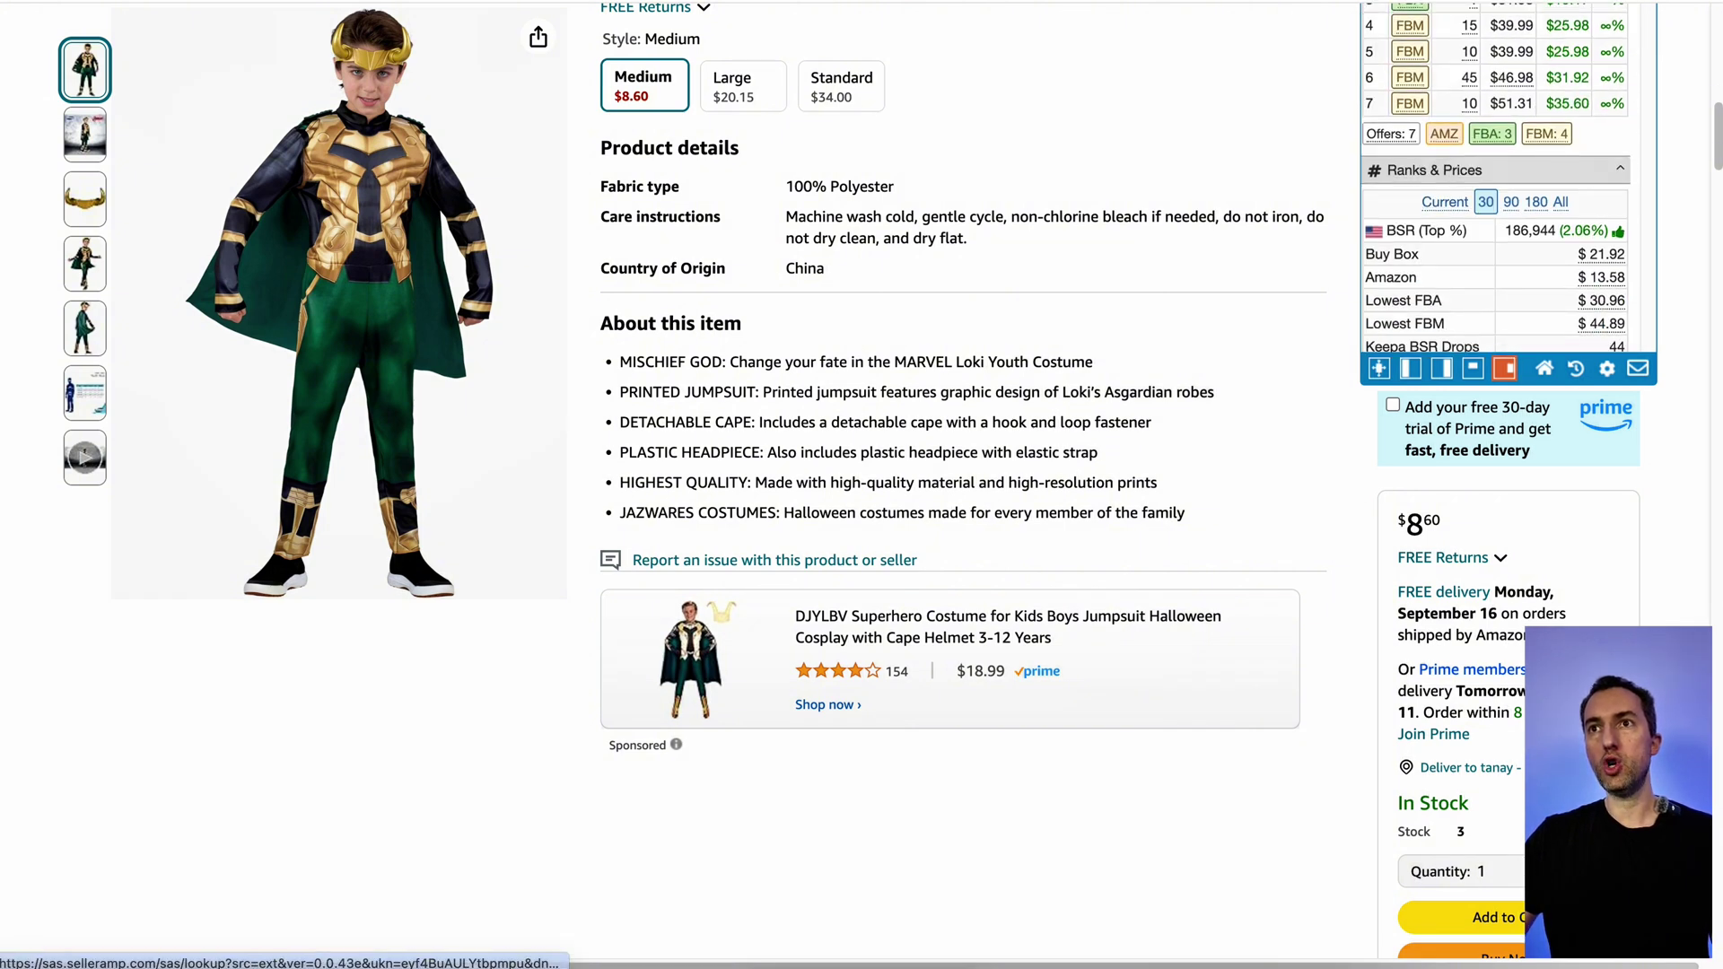
left_click(1510, 202)
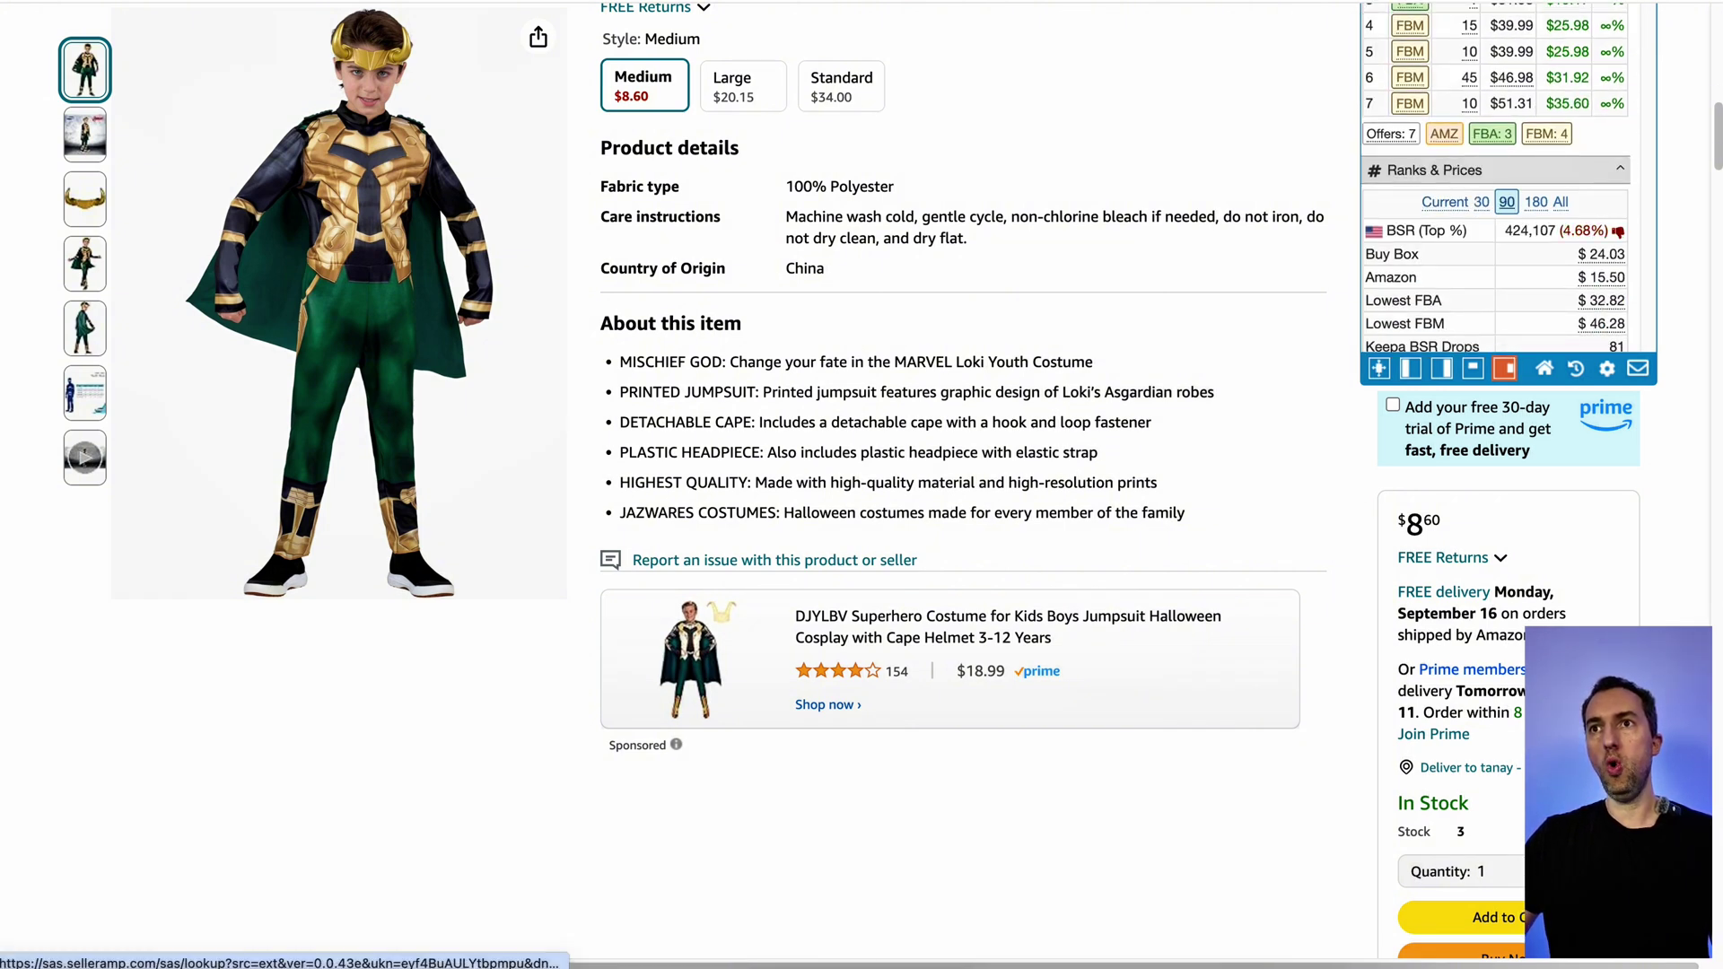
scroll(1507, 235, "up", 4)
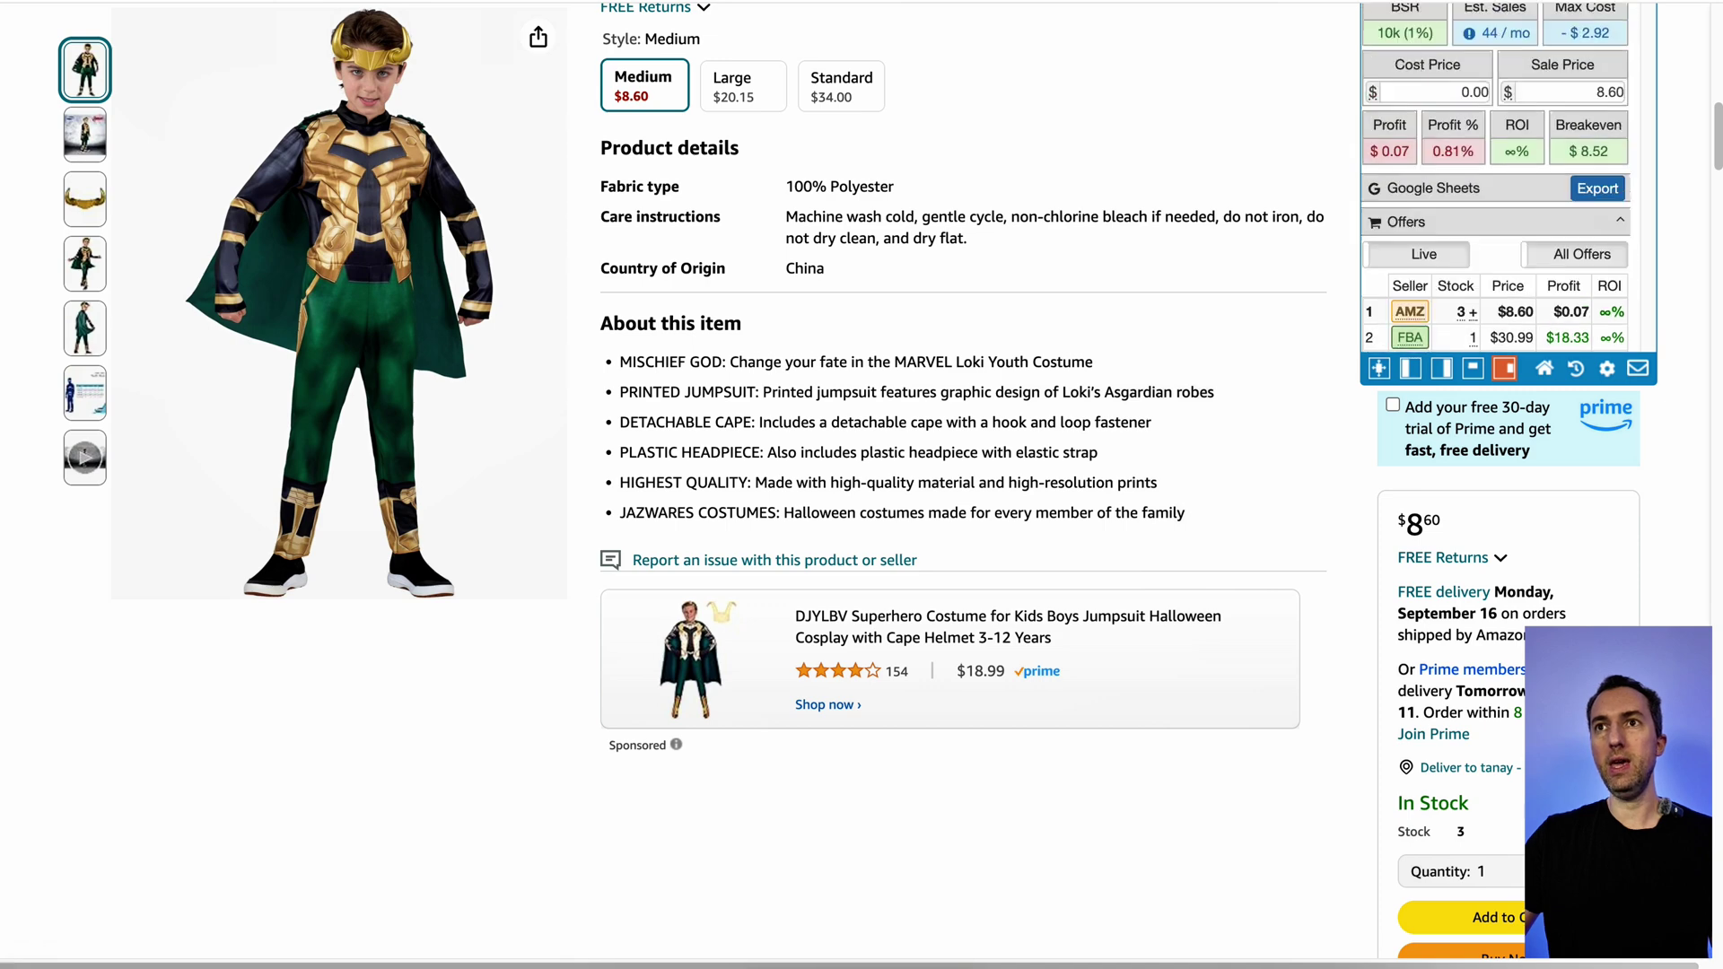
left_click(1566, 91)
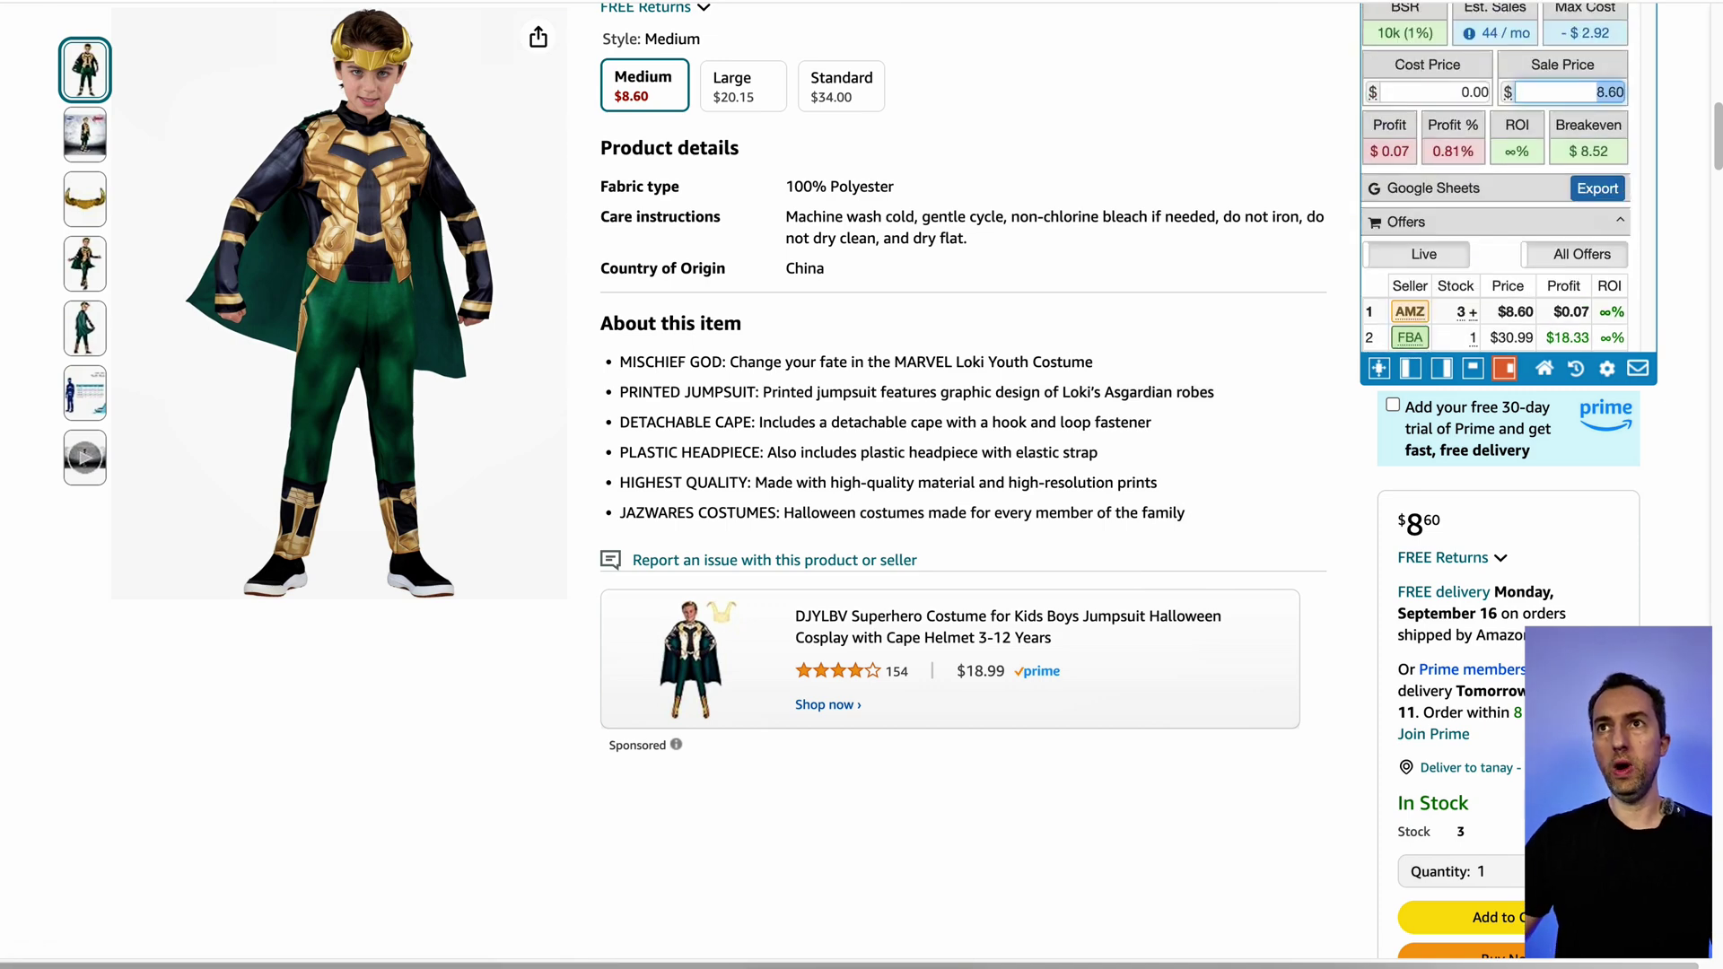
type("21")
scroll(897, 484, "up", 4)
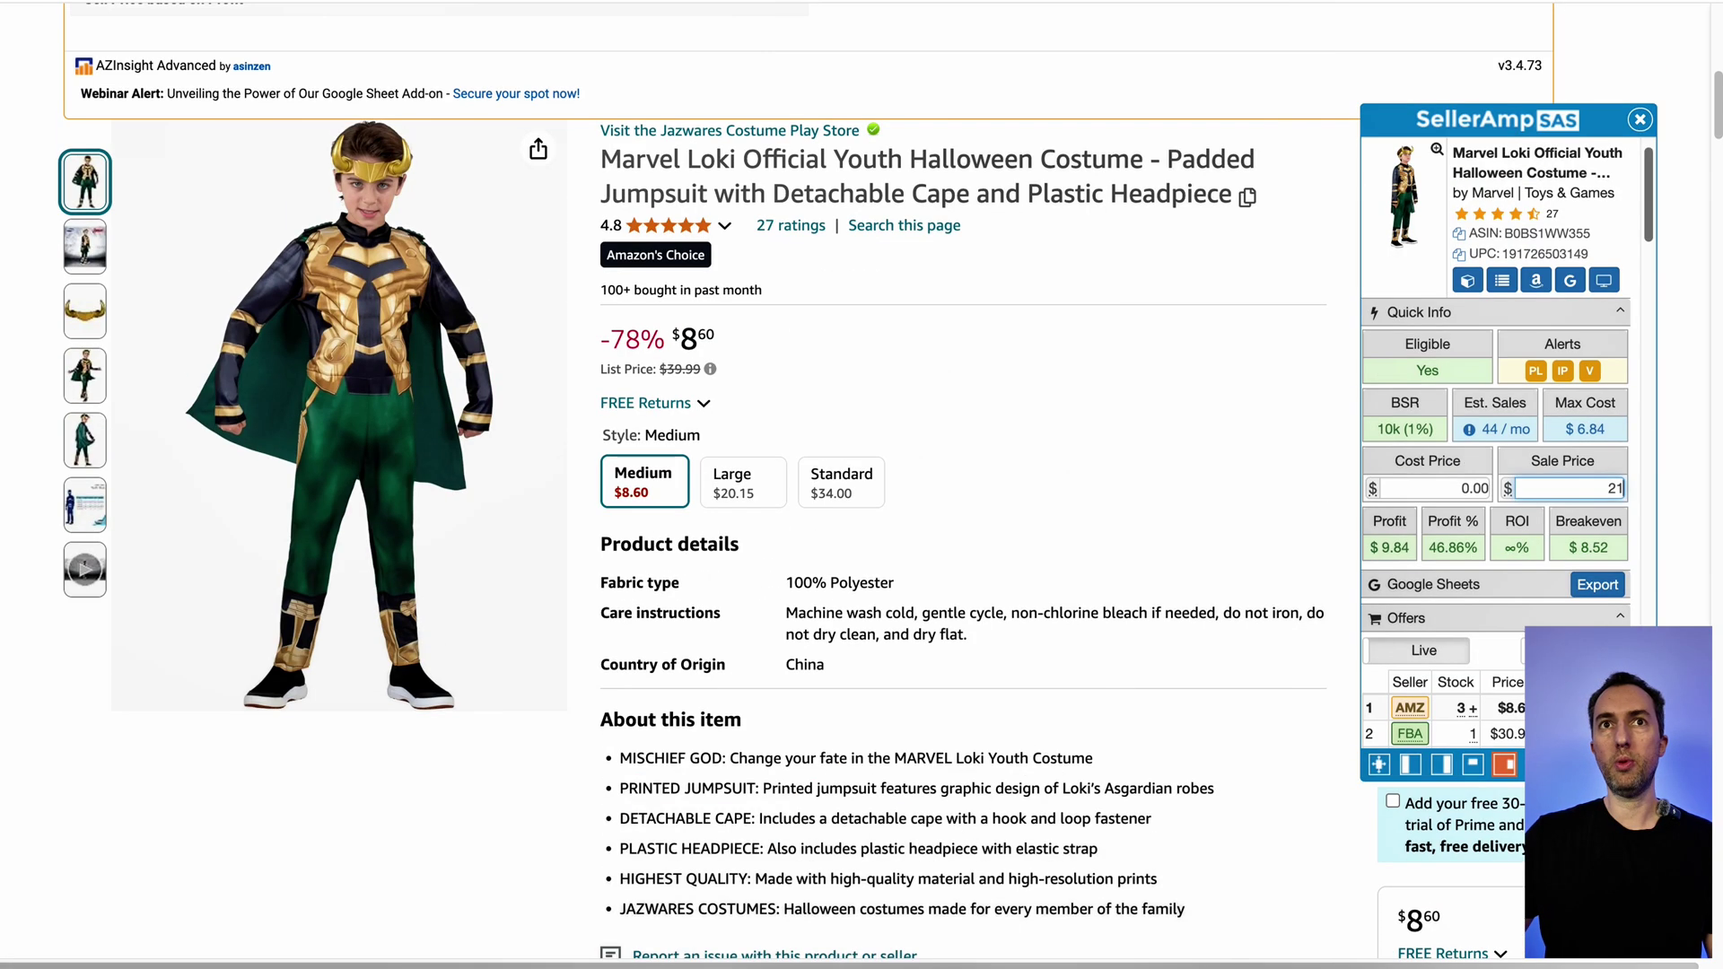
left_click(1435, 488)
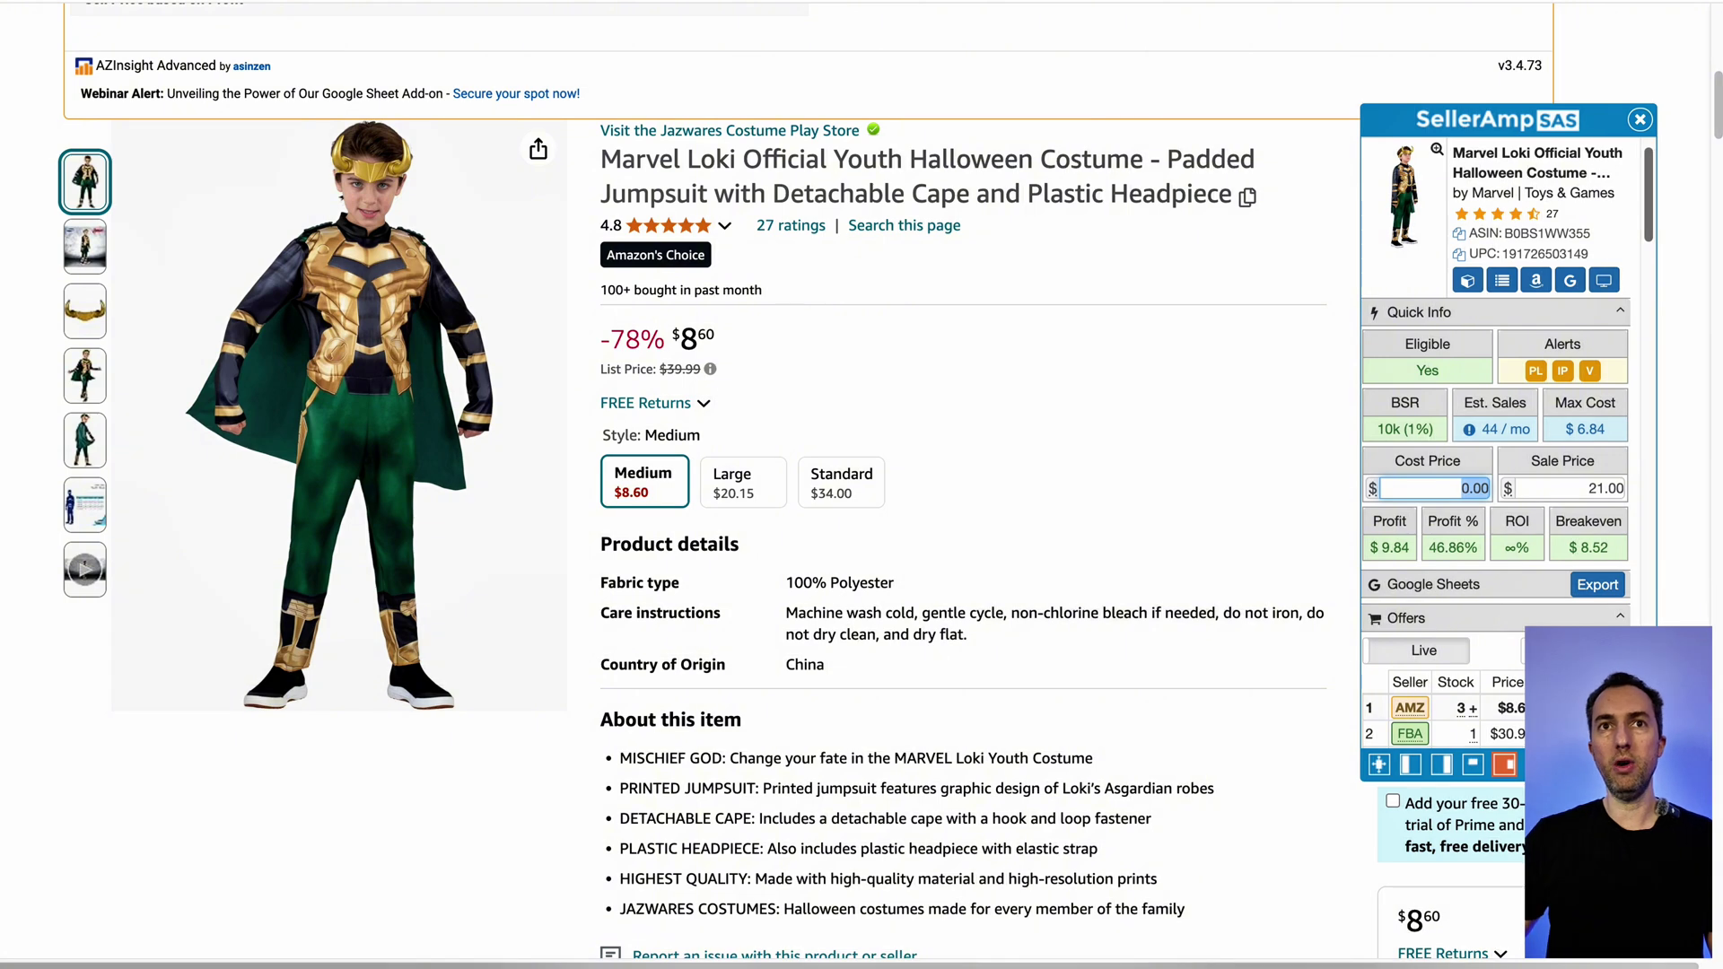
type("8.60")
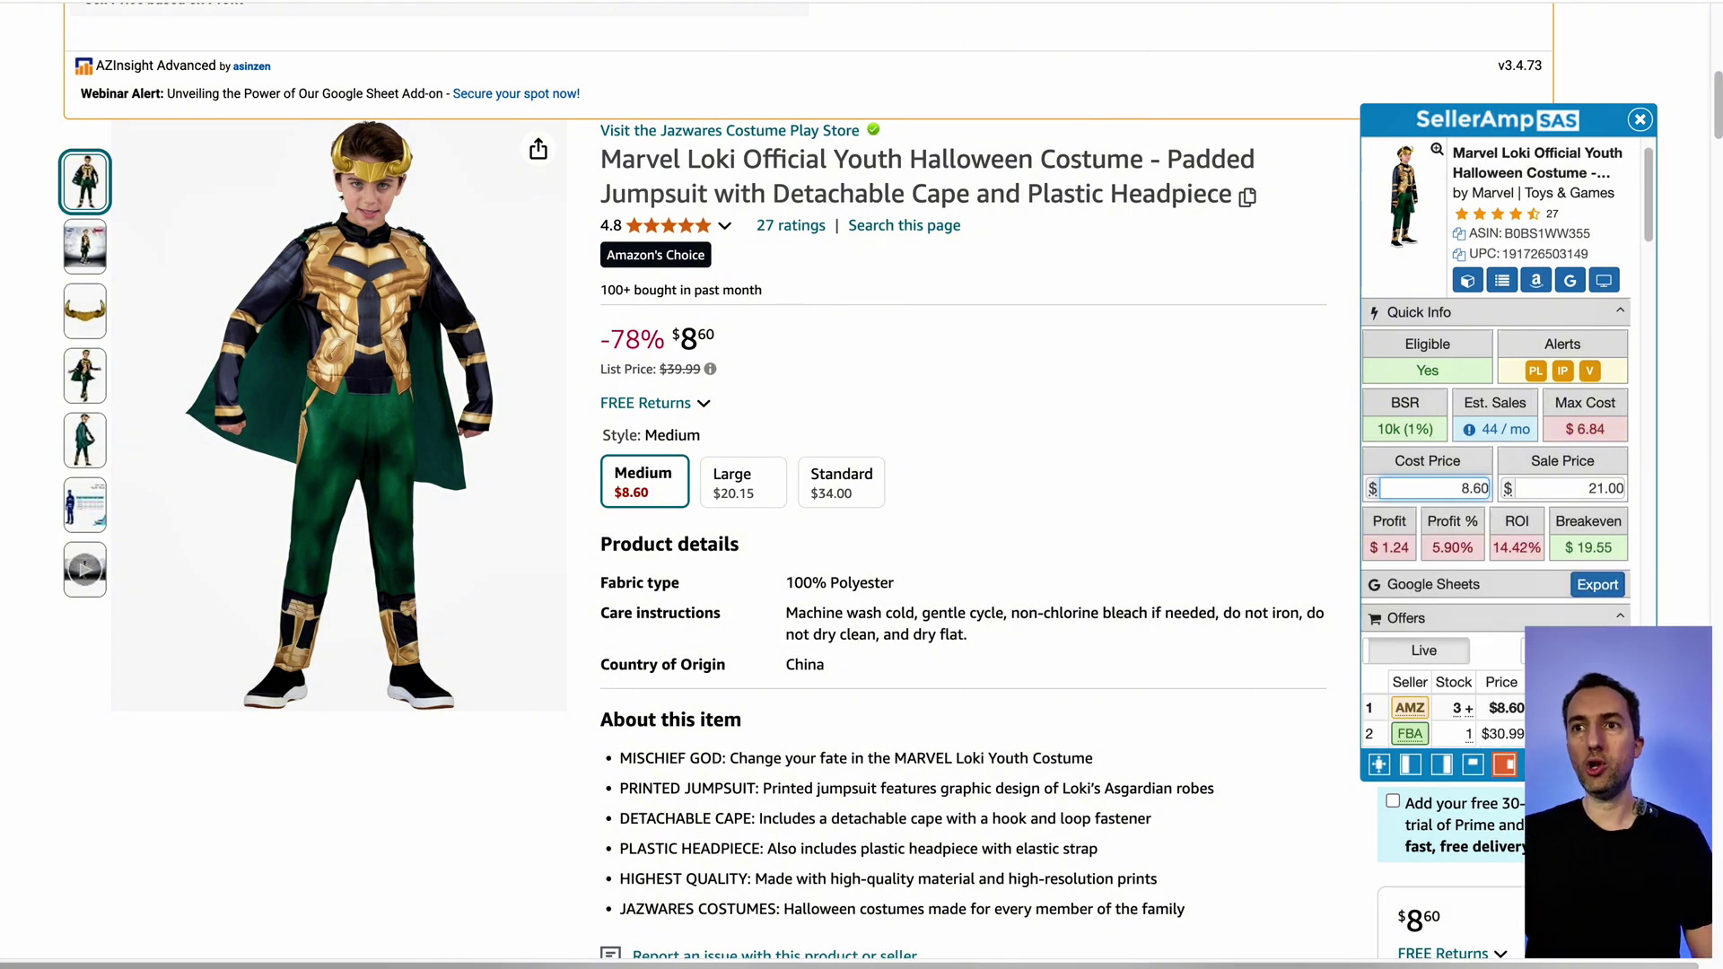
scroll(857, 491, "down", 1)
key("ctrl+w")
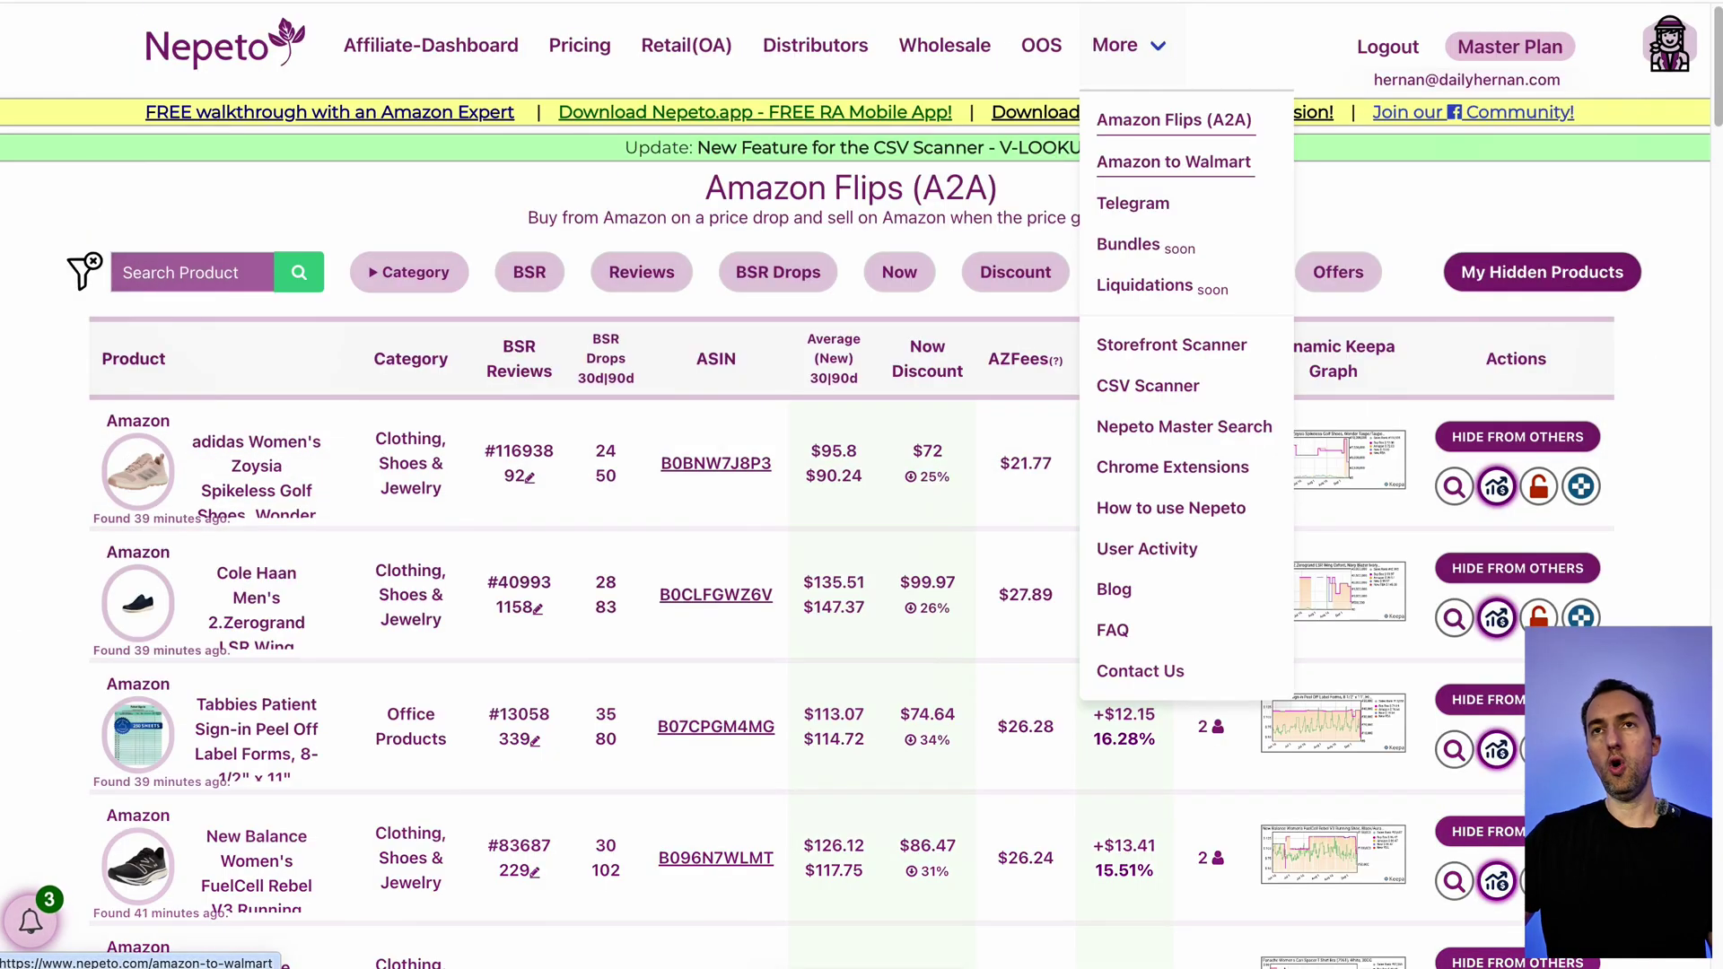
Switch to the Amazon to Walmart leads and scroll through the listed products
left_click(1173, 161)
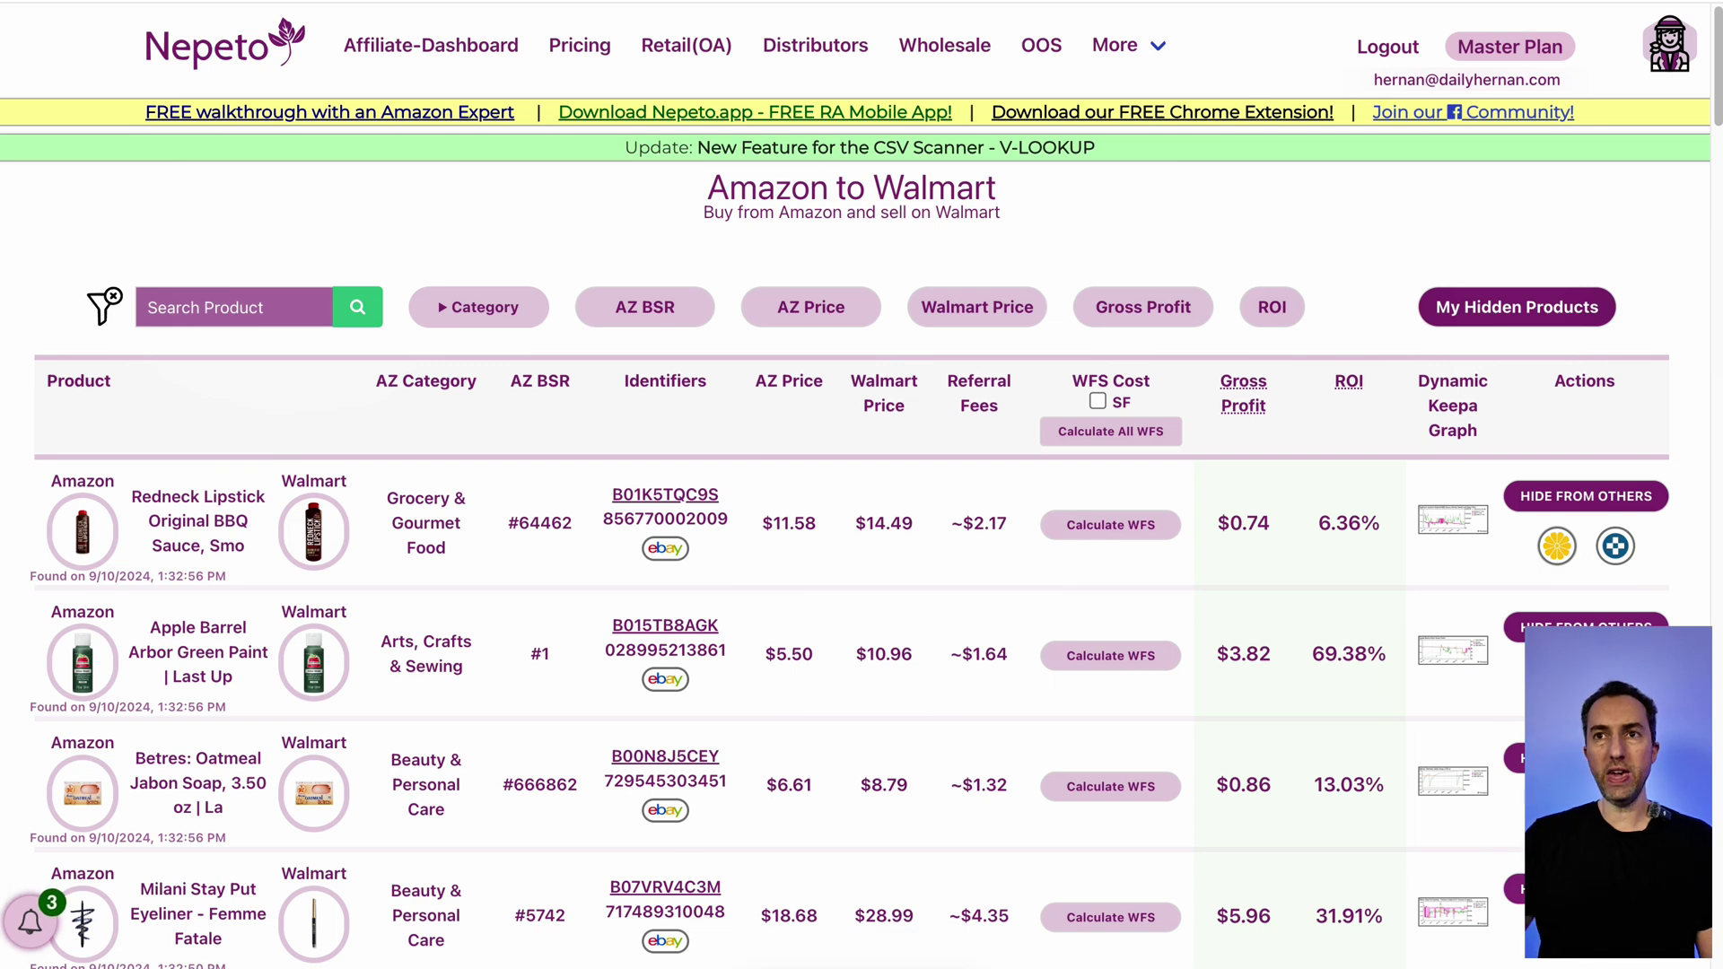
scroll(852, 538, "down", 2)
scroll(313, 341, "down", 1)
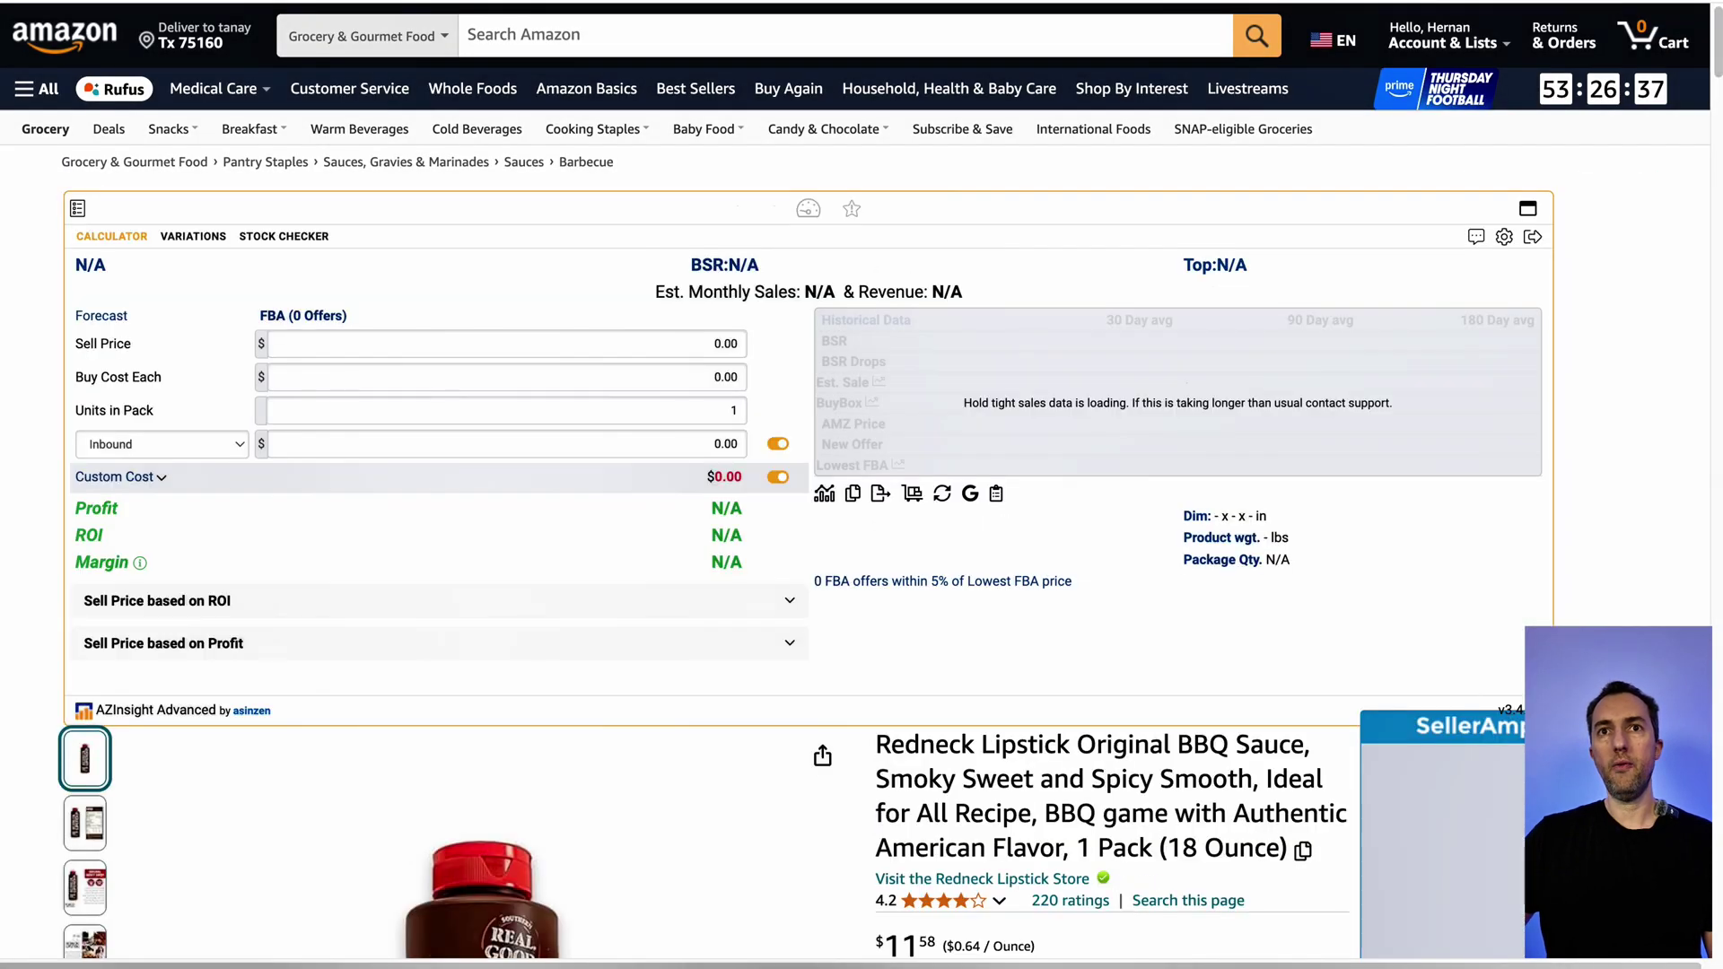
scroll(862, 485, "down", 3)
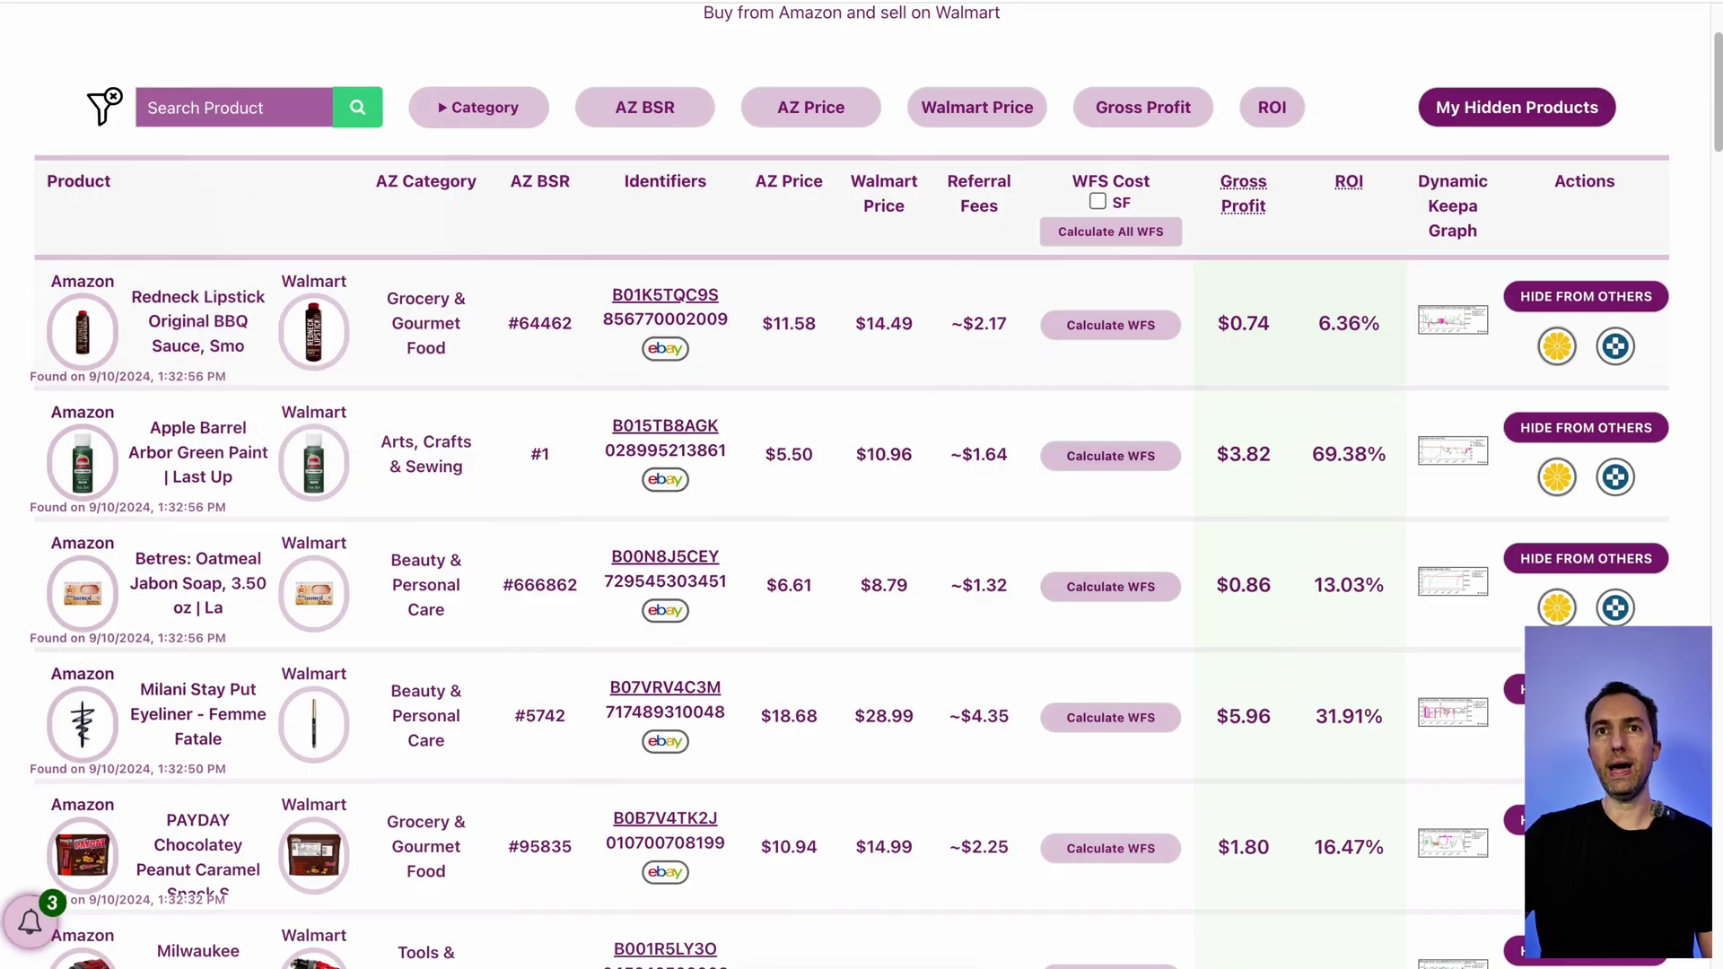
scroll(861, 538, "up", 2)
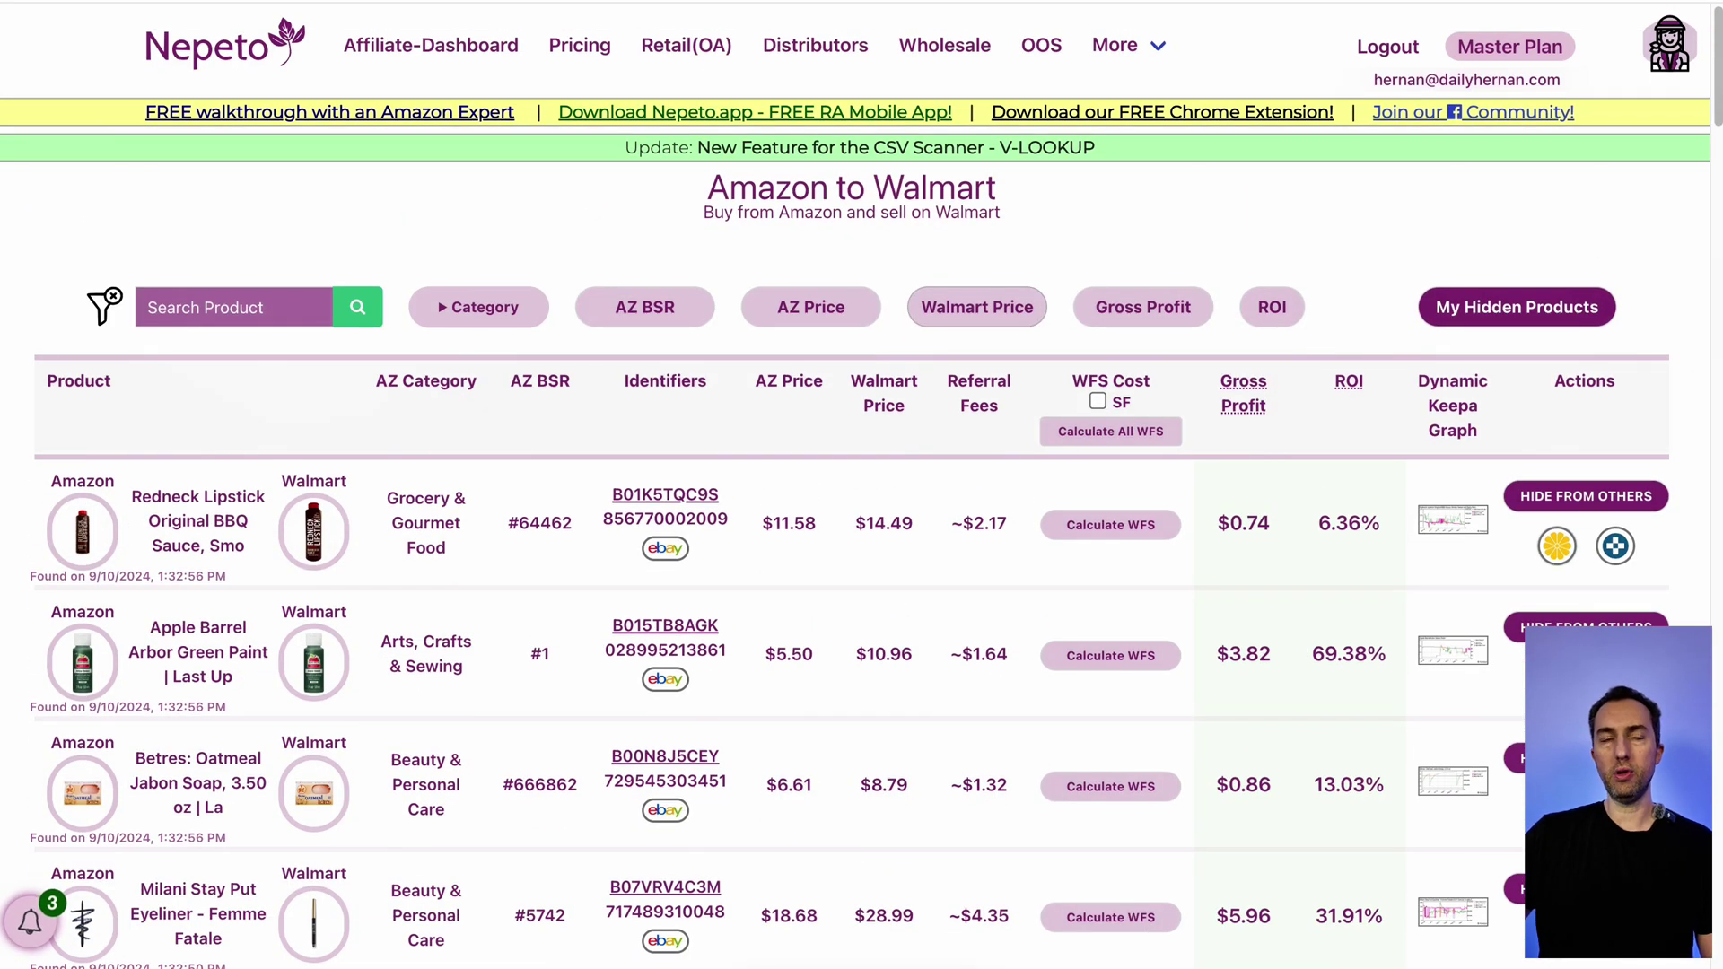
Scroll further down the Amazon to Walmart table and zoom the browser in
scroll(861, 484, "down", 1)
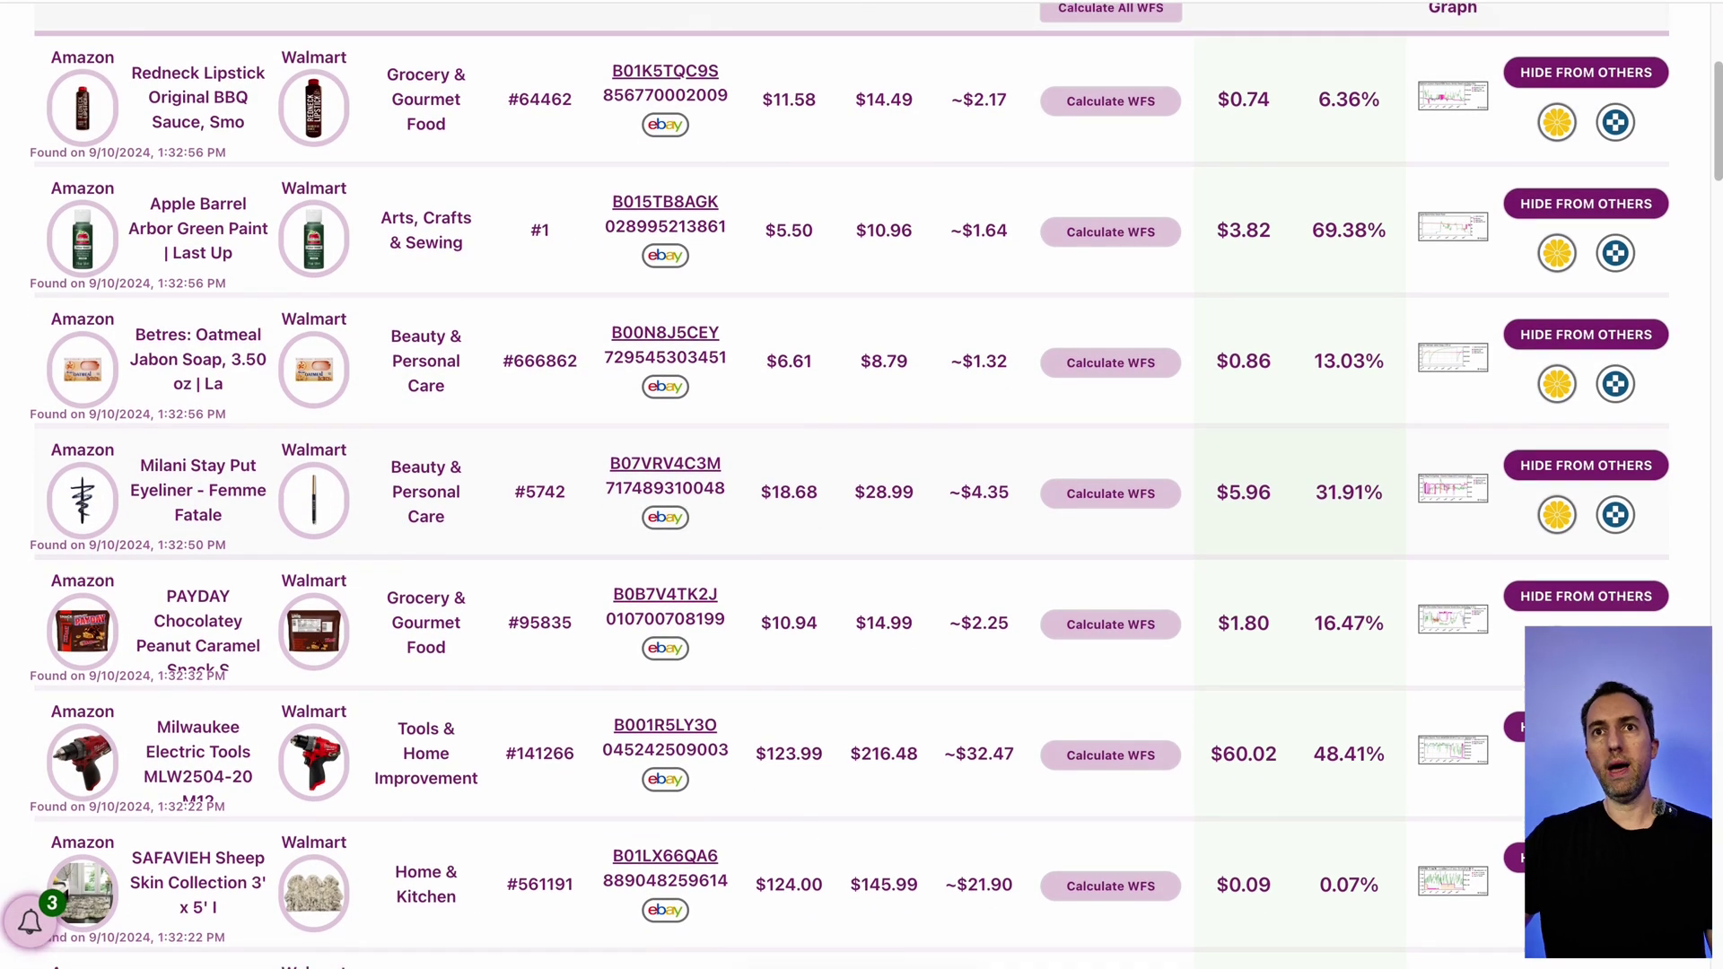
scroll(862, 485, "down", 3)
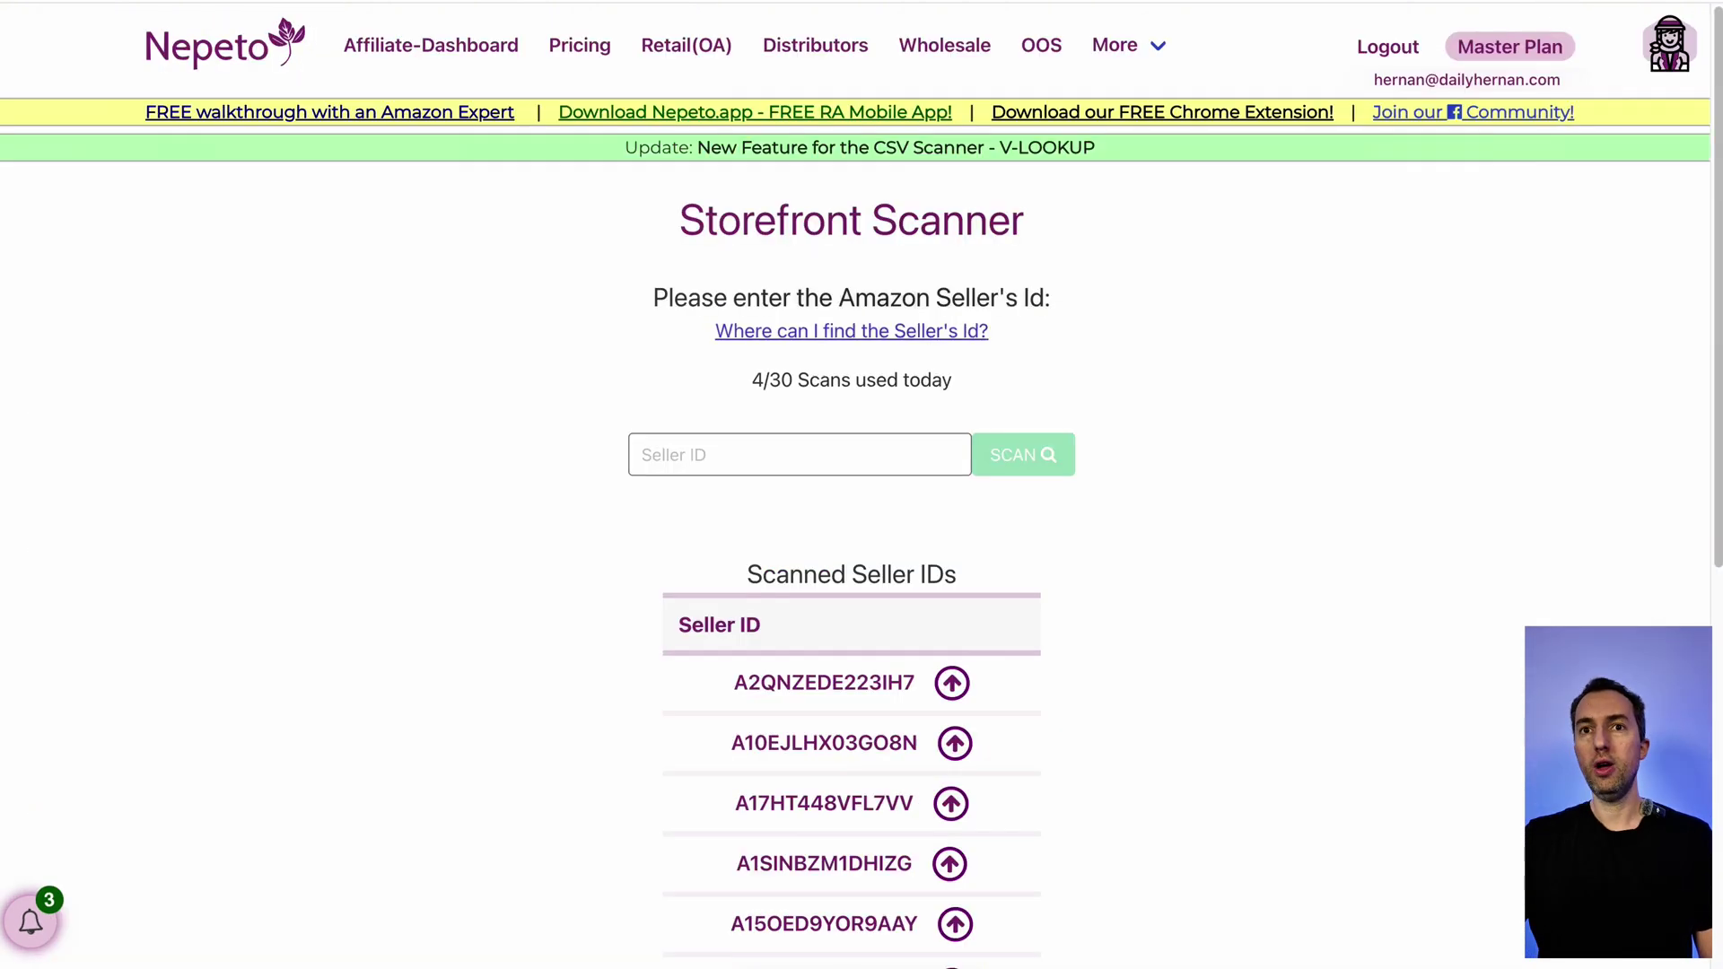
key("ctrl+plus")
key("ctrl+plus")
key("ctrl+plus")
key("ctrl+plus")
key("ctrl+plus")
key("ctrl+plus")
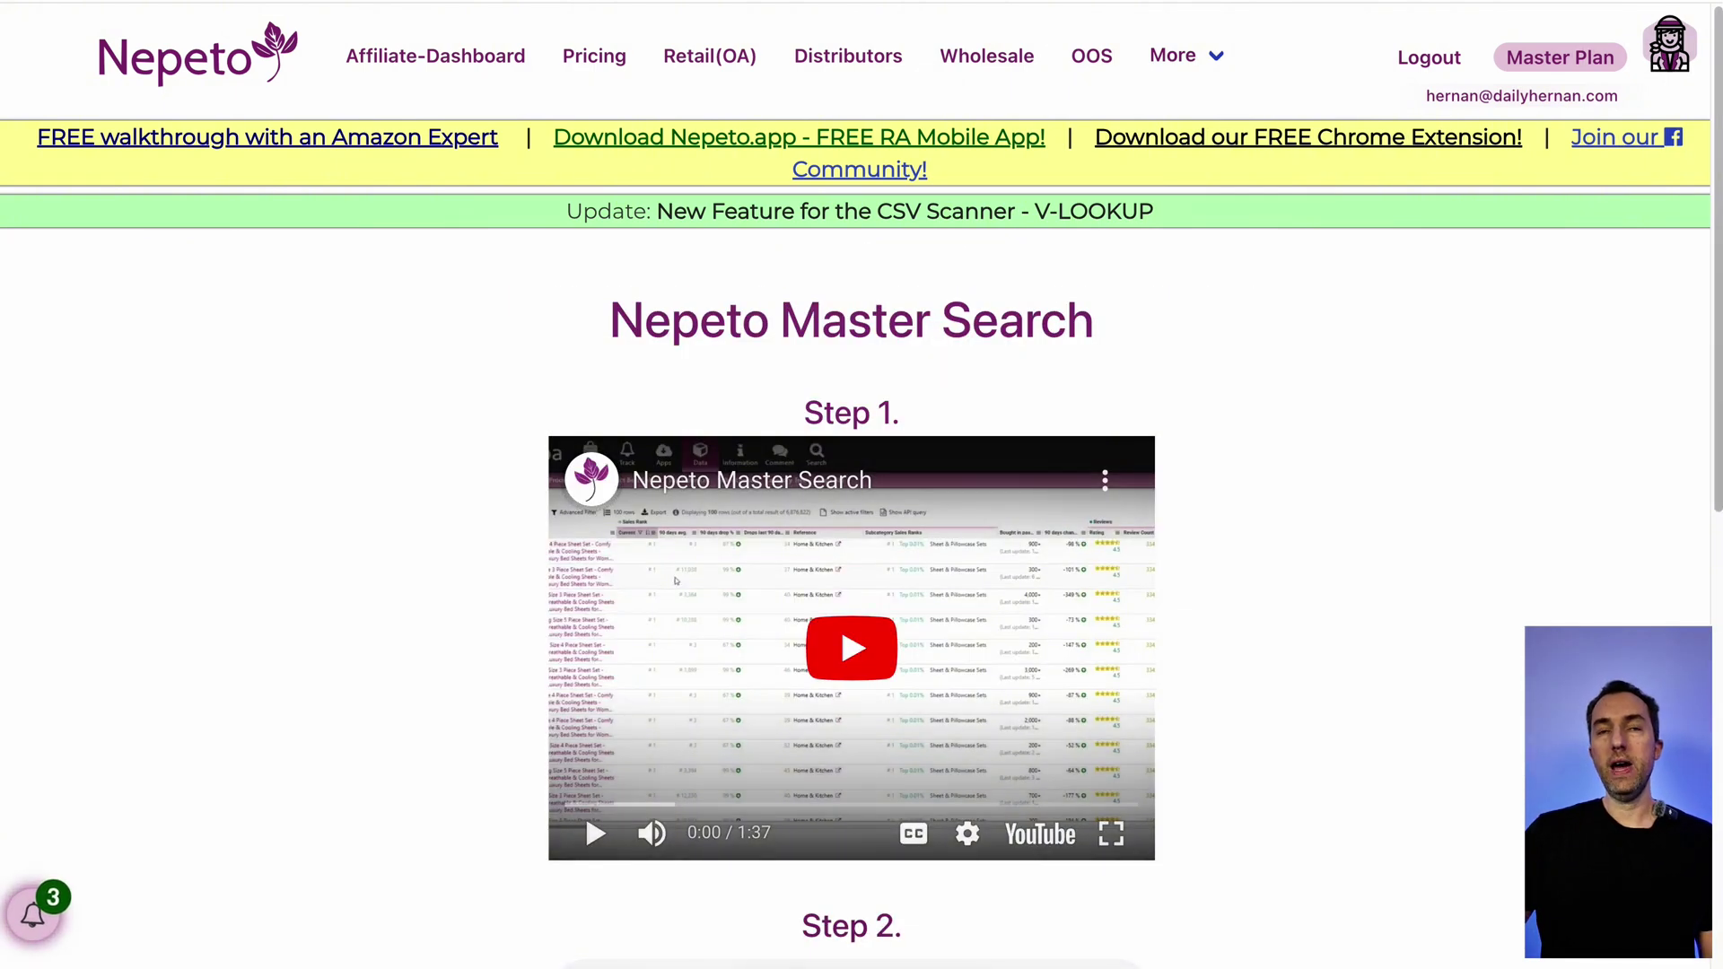
Scroll down the Master Search page toward the Advanced, Pro and Master pricing plans
scroll(862, 485, "down", 6)
scroll(861, 484, "down", 4)
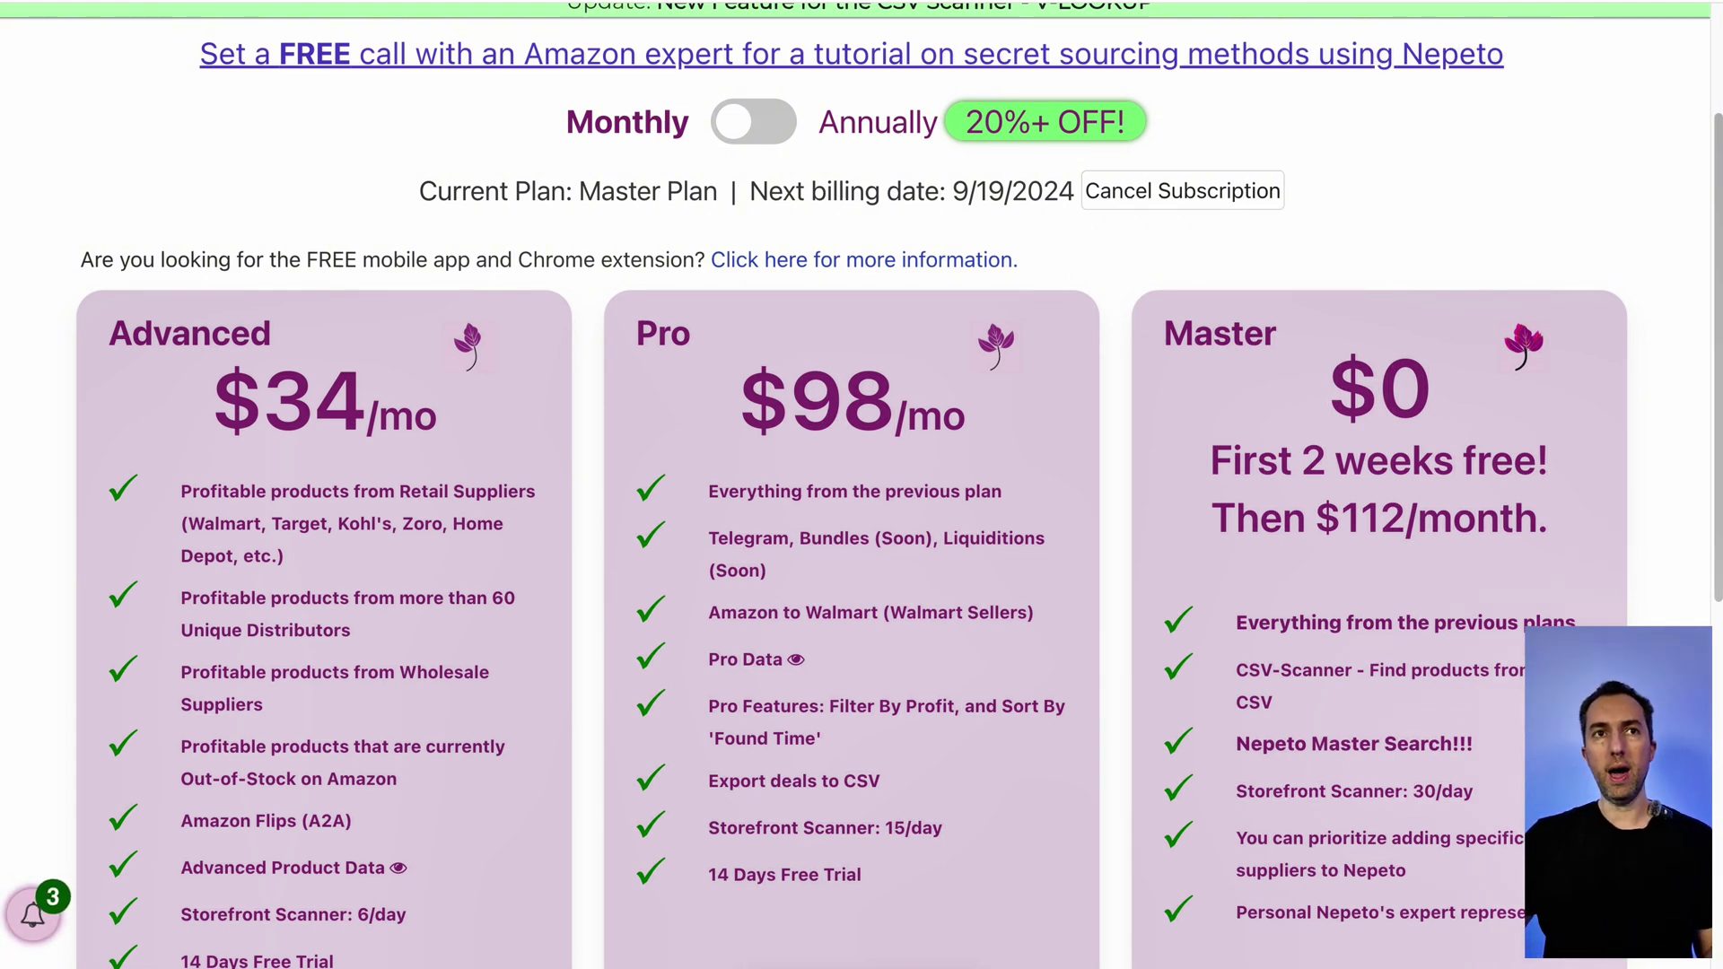
double_click(314, 401)
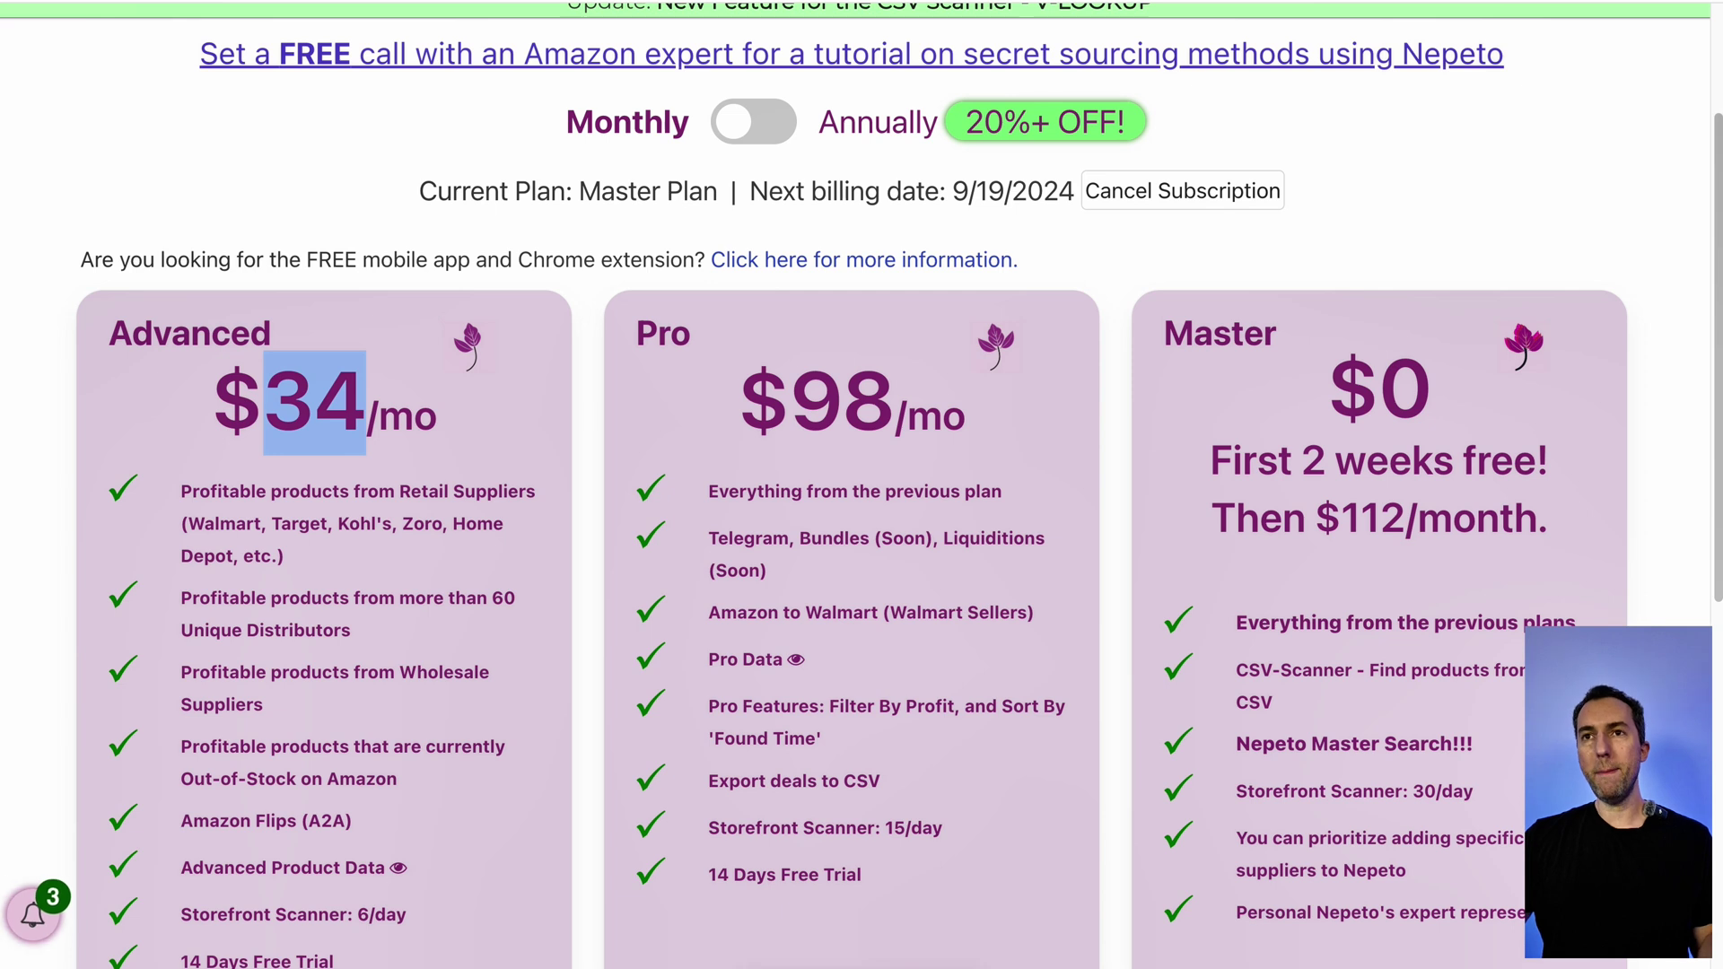
left_click_drag(1526, 350, 1379, 386)
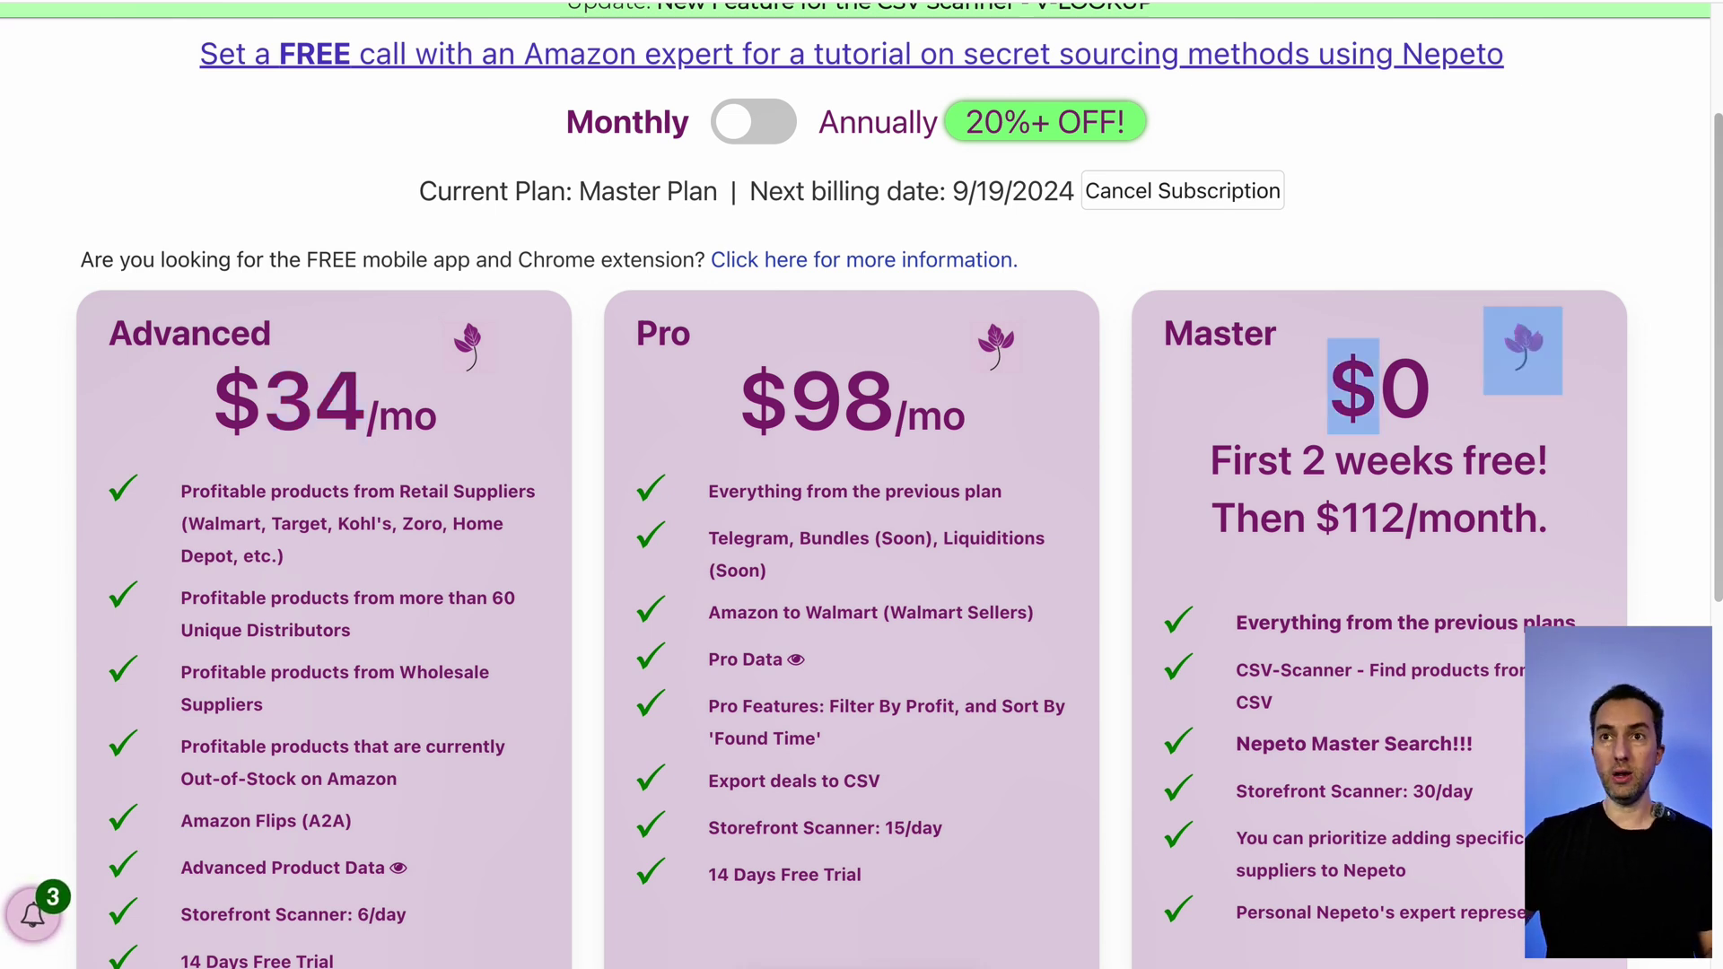